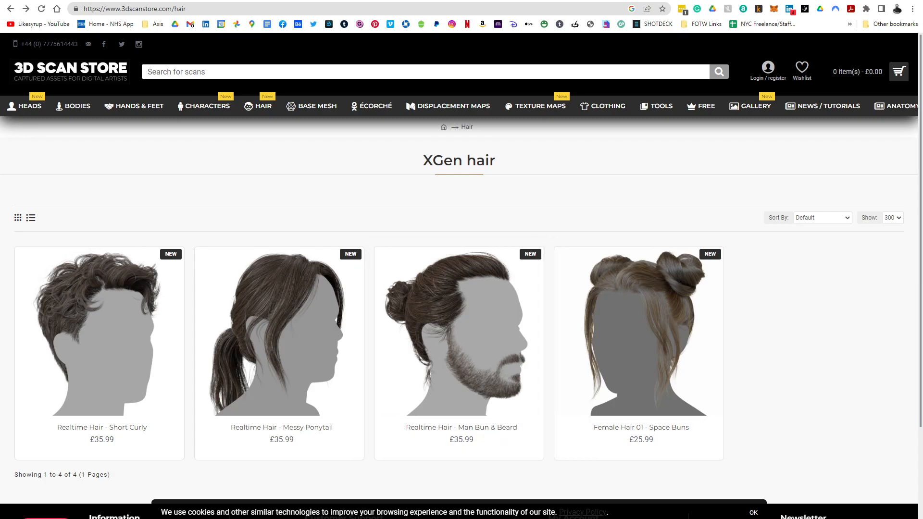
Step: Switch to ZBrush and display the polygroup wireframe on the body_GEO3 head
key("alt+Tab")
key("alt+Tab")
key("alt+Tab")
key("alt+Tab")
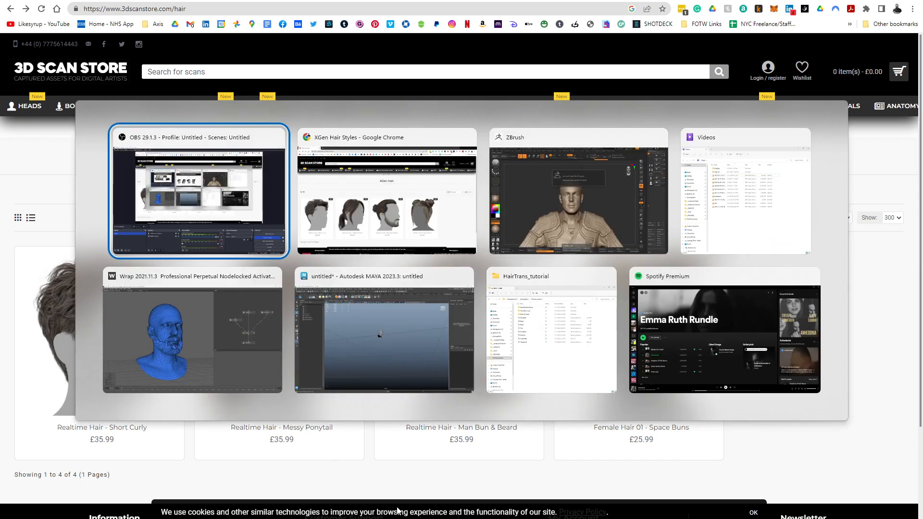
key("alt+Tab")
key("alt+Tab")
key("alt+Tab")
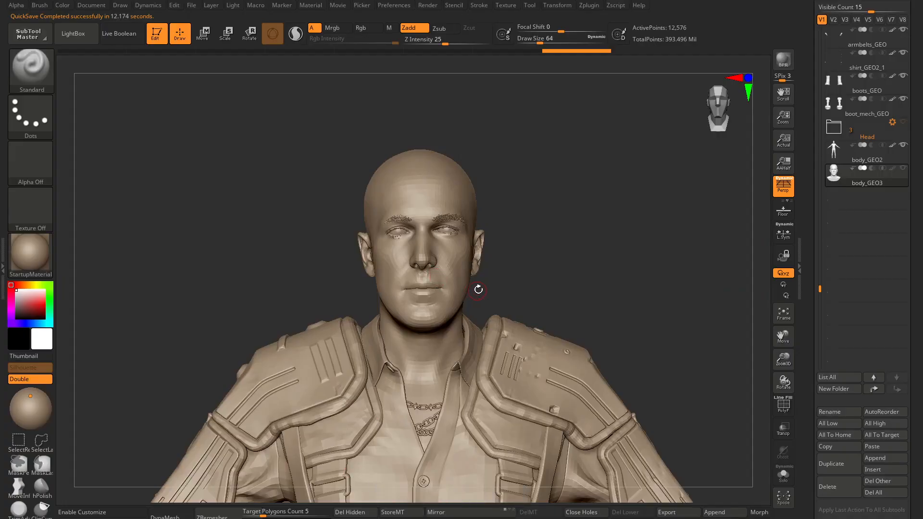
right_click_drag(478, 288, 471, 239)
key("shift+f")
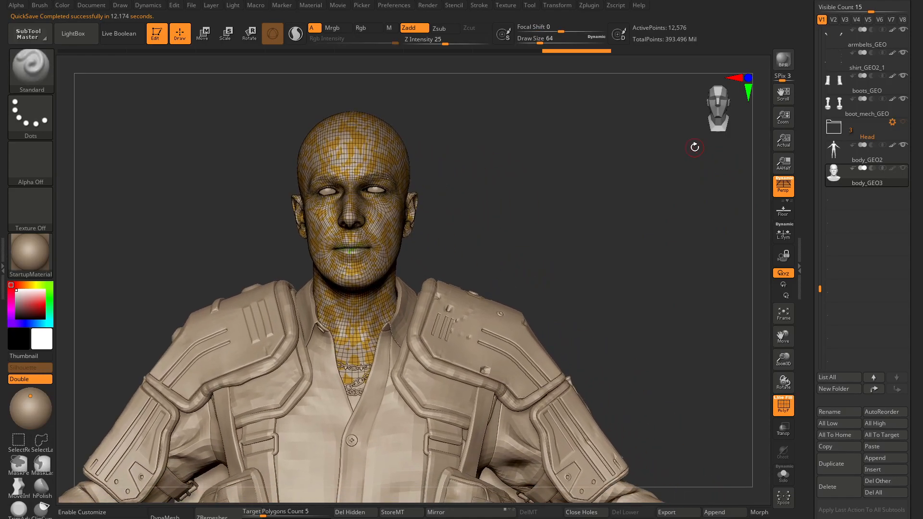
right_click_drag(643, 222, 626, 224)
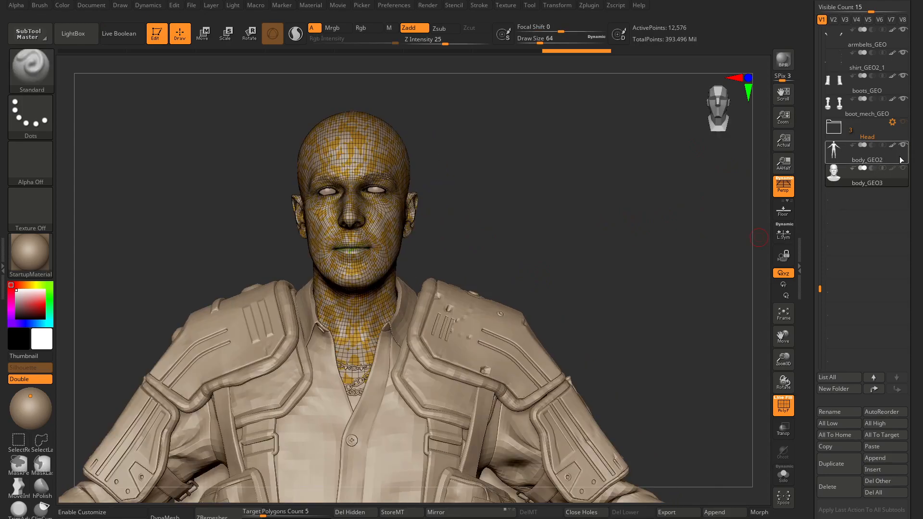
Step: Isolate body_GEO2 in Solo mode and compare its full-body mesh with the body_GEO3 head bust
left_click(828, 155)
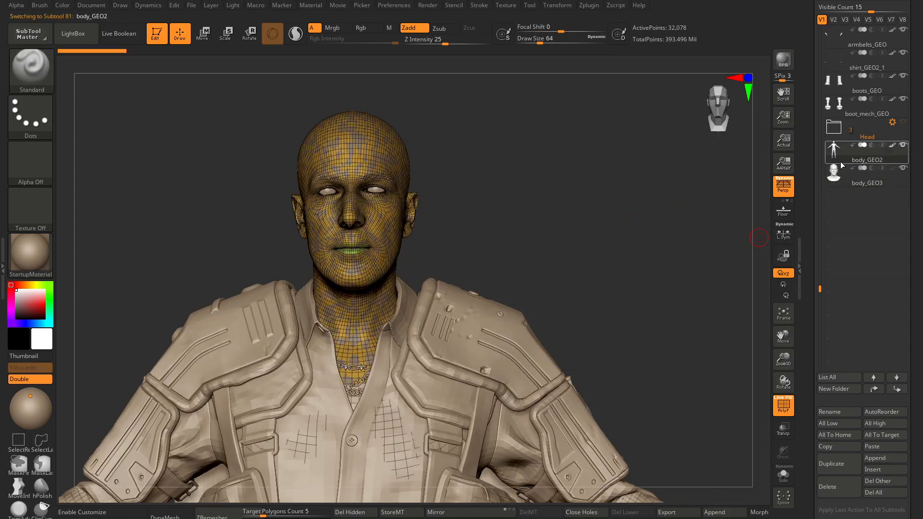
key("shift+f")
key("shift+f")
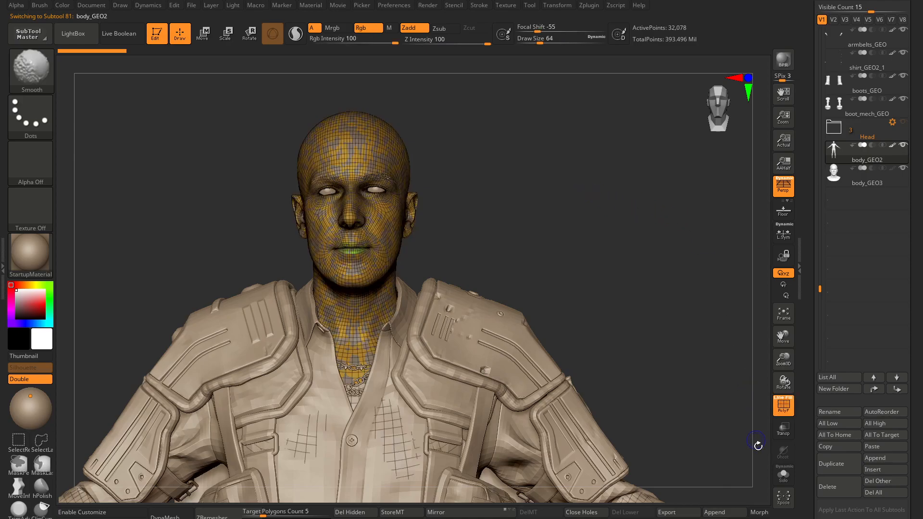
left_click(783, 475)
key("shift+f")
key("shift+f")
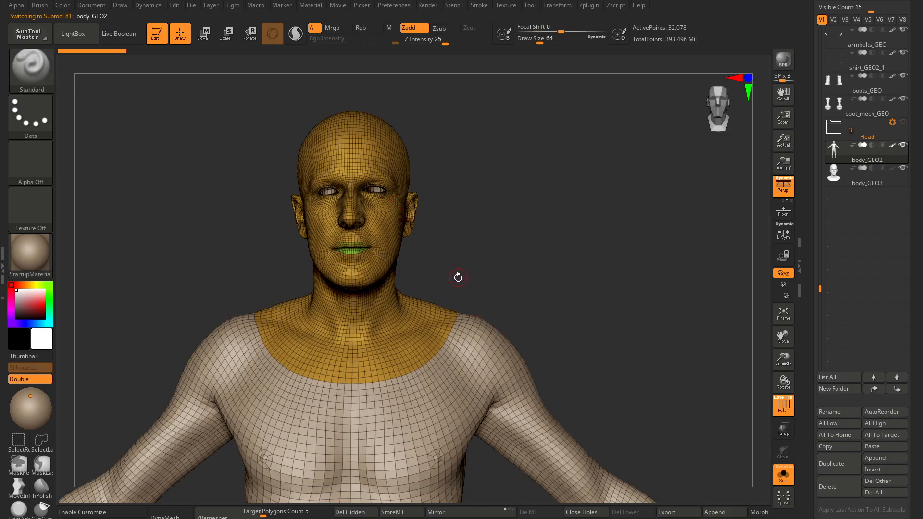
left_click_drag(495, 298, 511, 230, "alt")
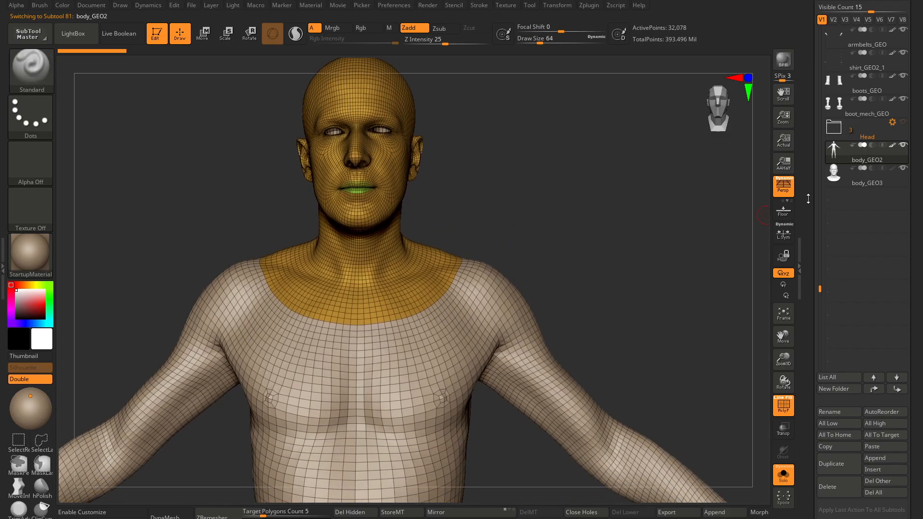
left_click(838, 180)
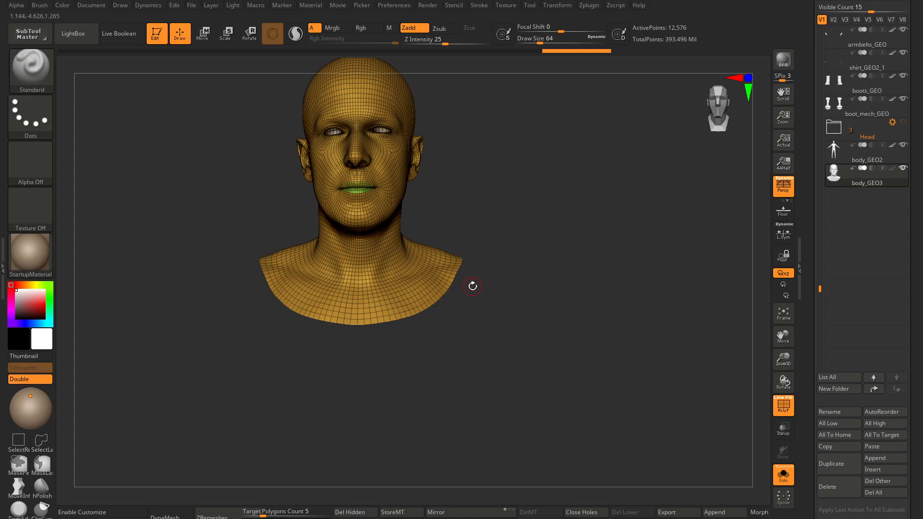
left_click(833, 154)
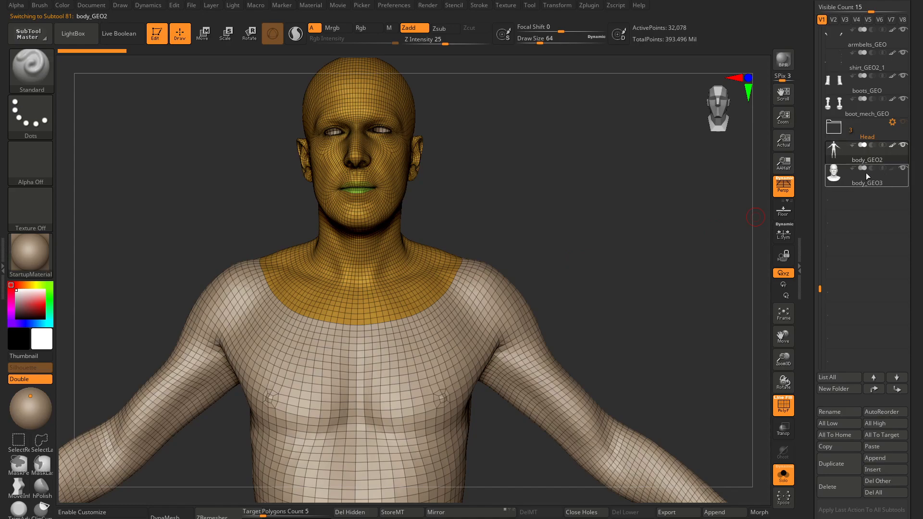
Step: Export the body_GEO3 subtool in OBJ format to the HairTrans_tutorial folder, overwriting TargetHead
left_click(833, 179)
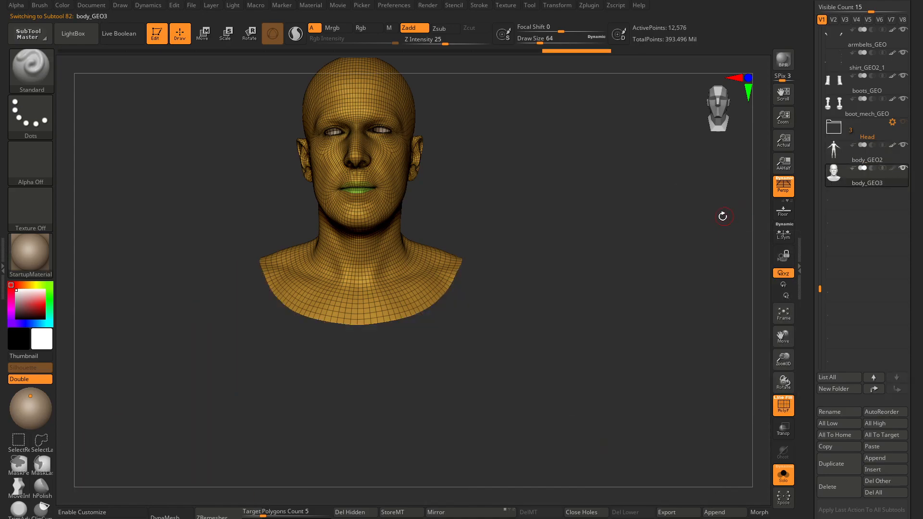
left_click_drag(913, 186, 911, 264)
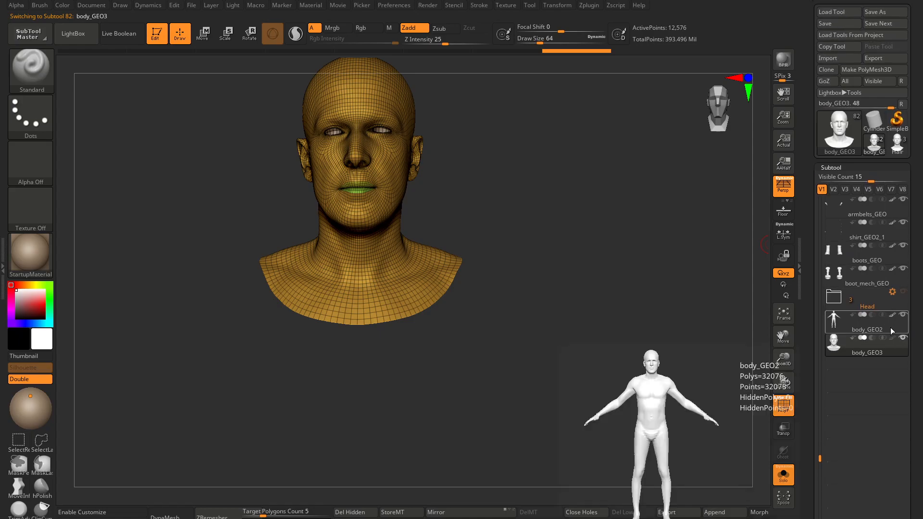
mouse_move(854, 299)
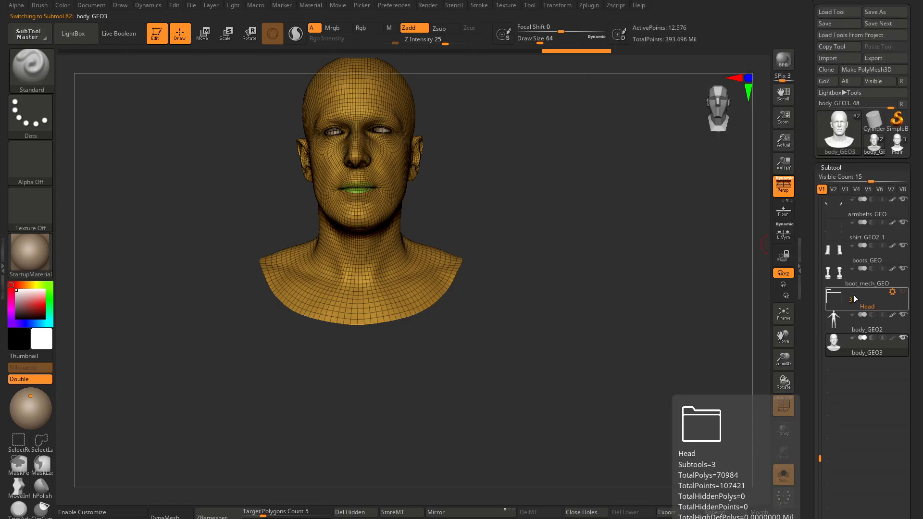
left_click(875, 60)
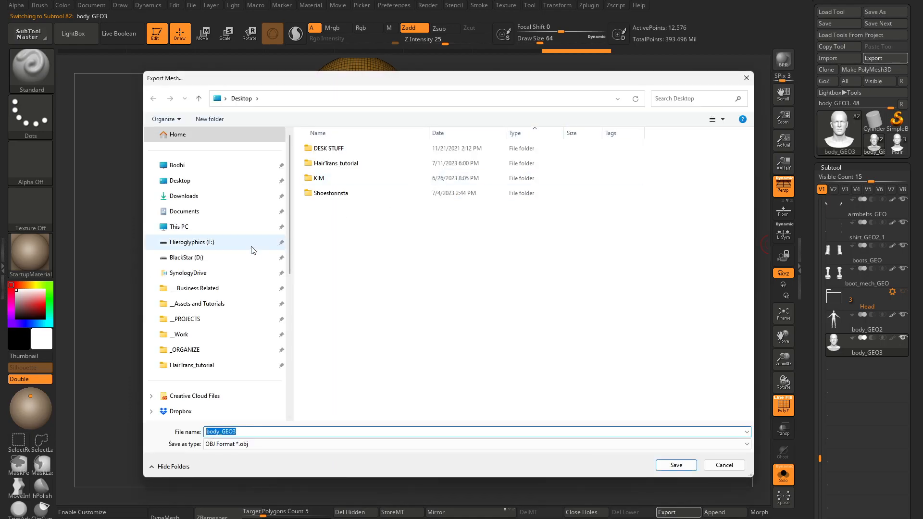
left_click(221, 365)
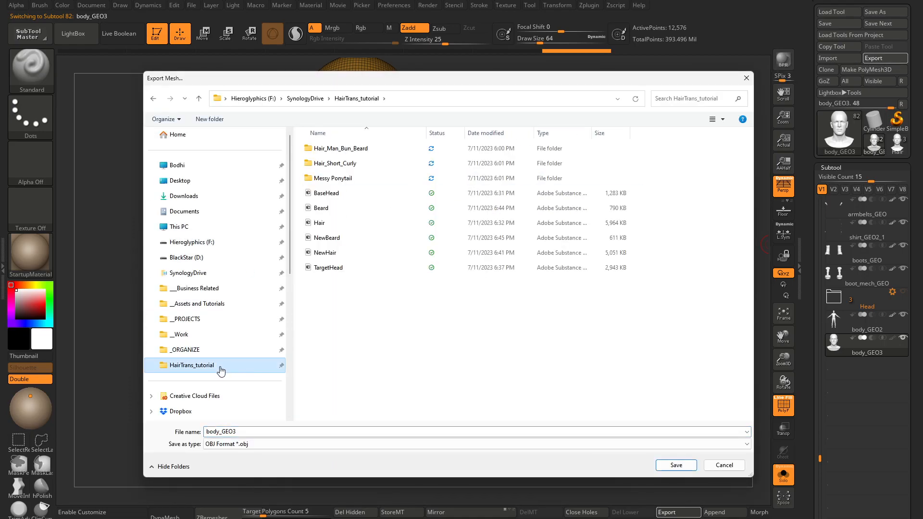
left_click(340, 271)
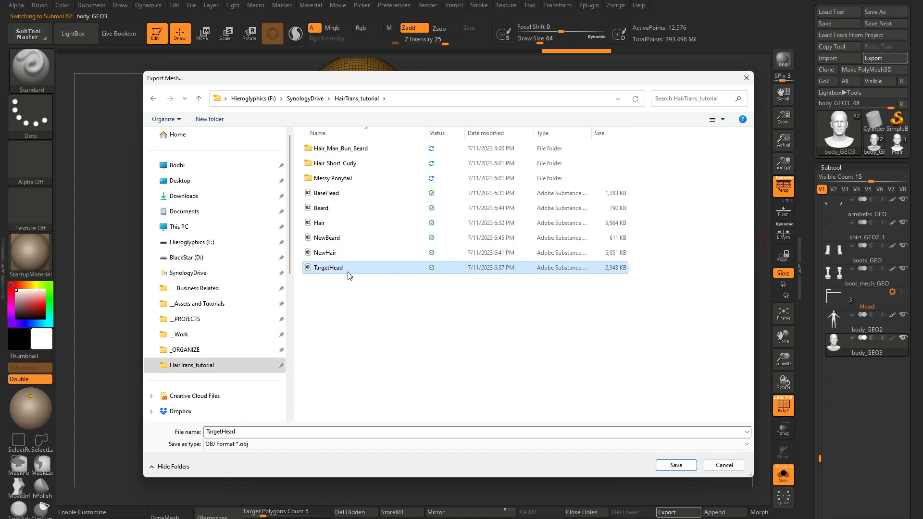
left_click(676, 465)
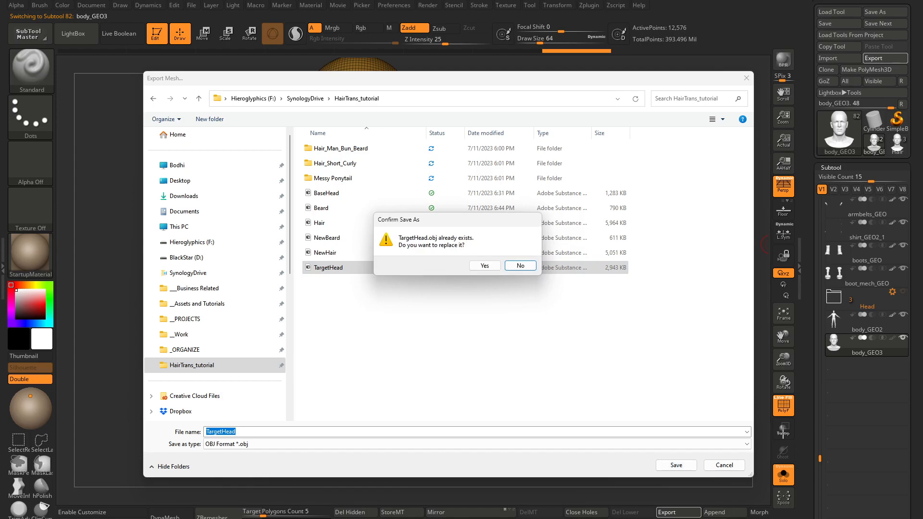
left_click(486, 265)
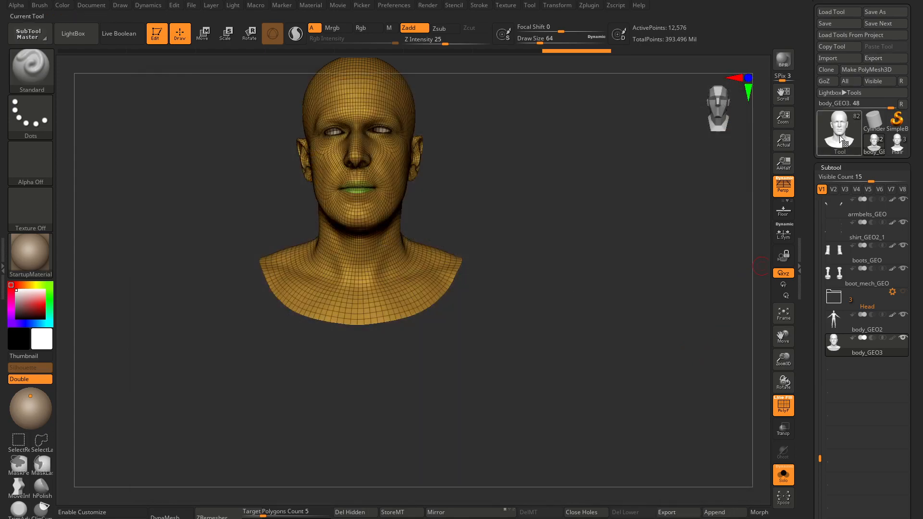
Step: Load the Hair ZBrush tool from the ZTL subfolder of HairTrans_tutorial's Hair_Man_Bun_Beard folder
left_click(897, 148)
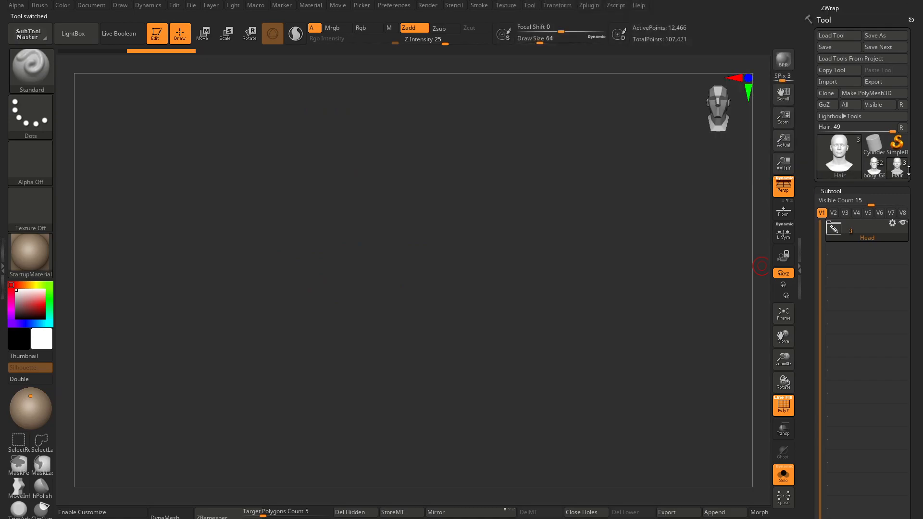
left_click(831, 103)
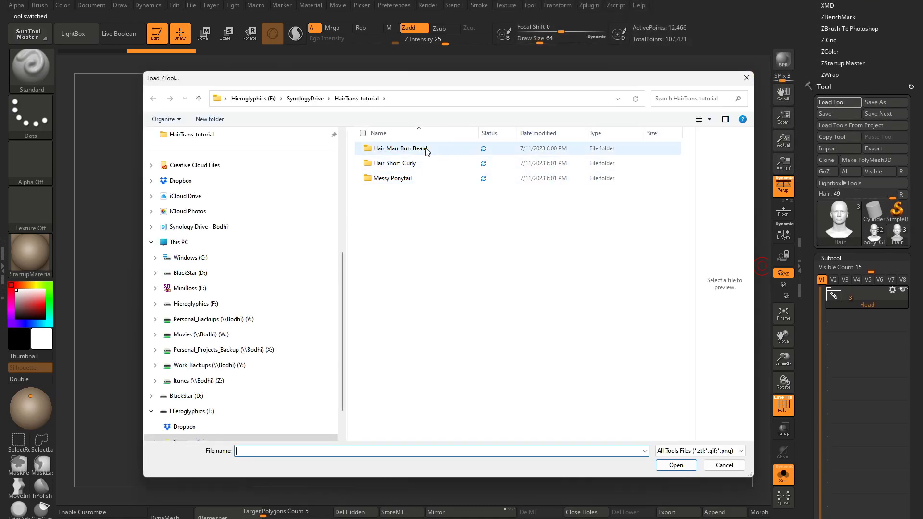
scroll(257, 339, "down", 2)
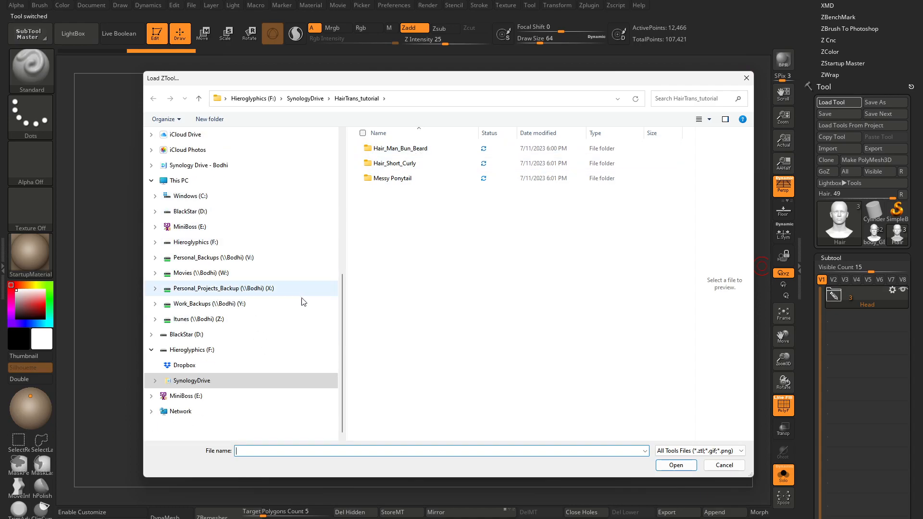
scroll(344, 309, "up", 10)
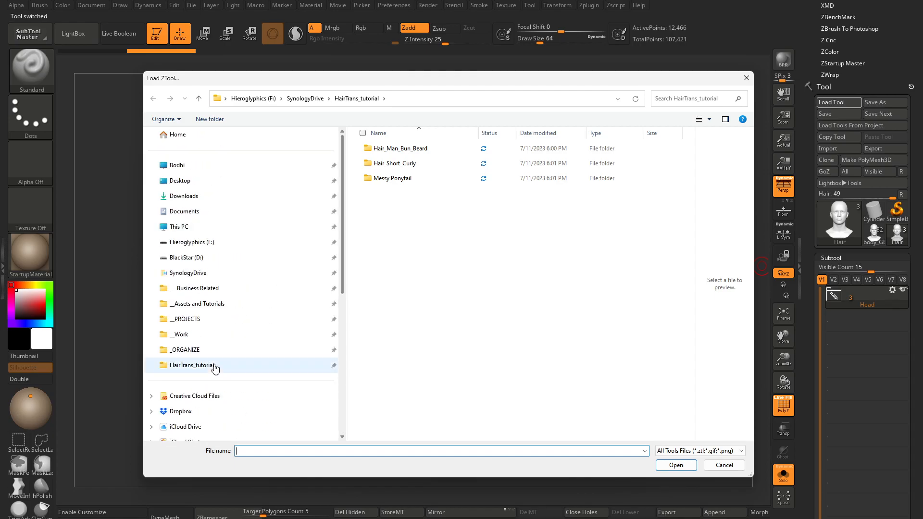
left_click(196, 371)
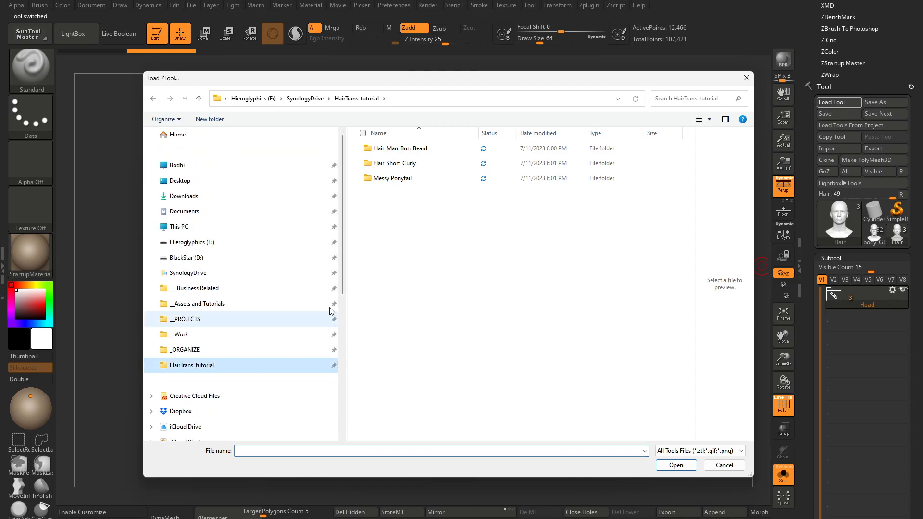
double_click(408, 150)
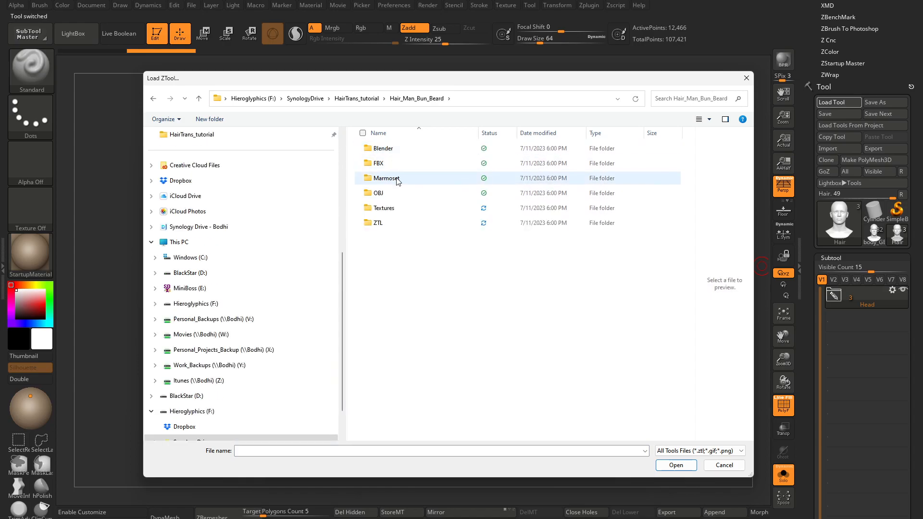
left_click(385, 224)
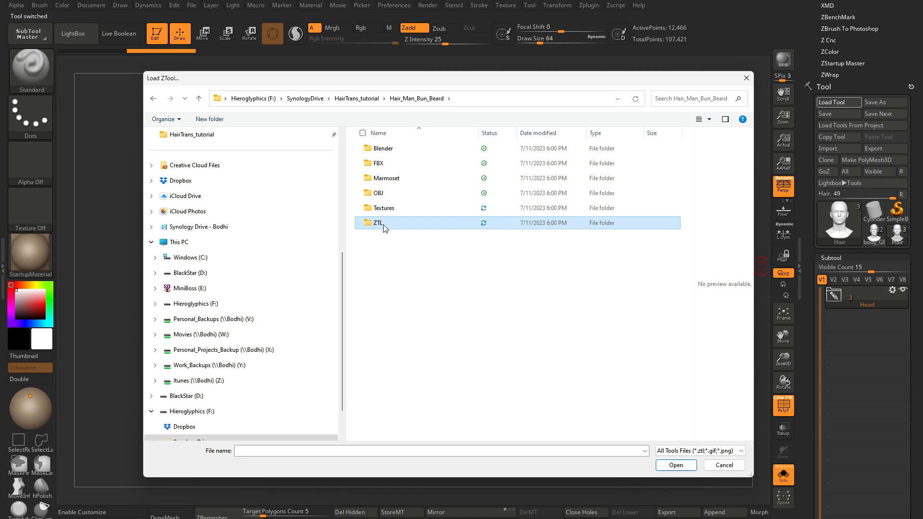
double_click(385, 224)
left_click(377, 149)
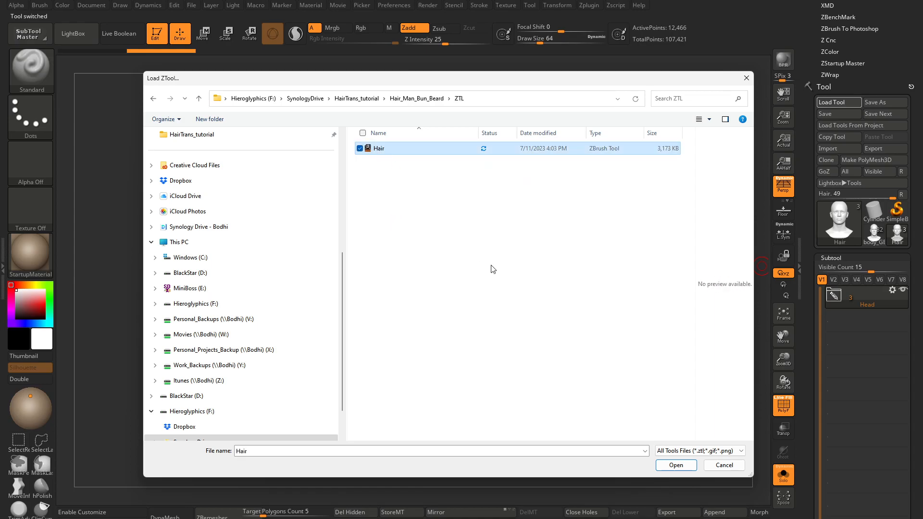
left_click(675, 464)
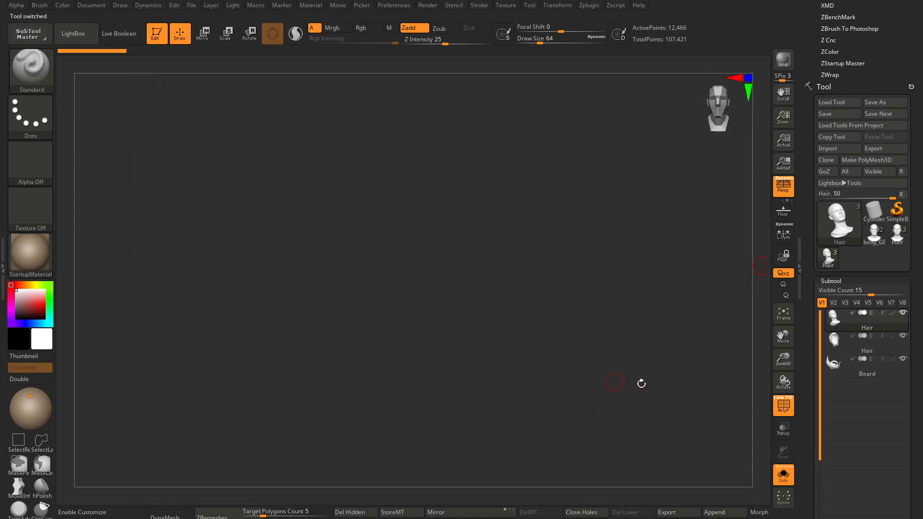
Step: Create a new subtool folder named Hair around the head subtool
scroll(845, 361, "down", 5)
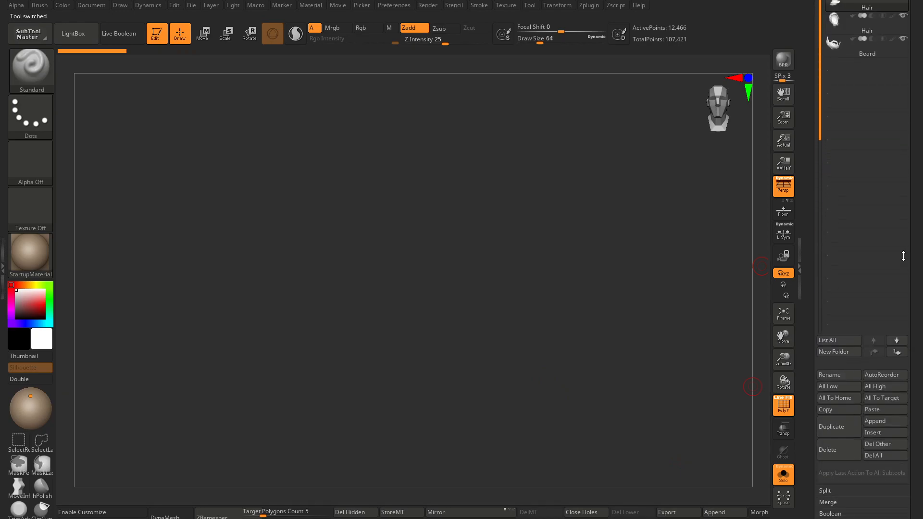
left_click(841, 352)
type("H")
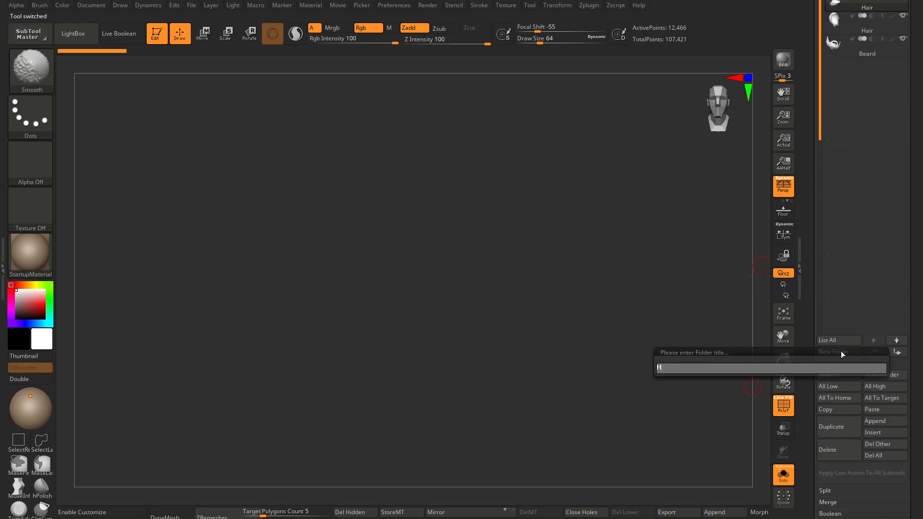
type("ai")
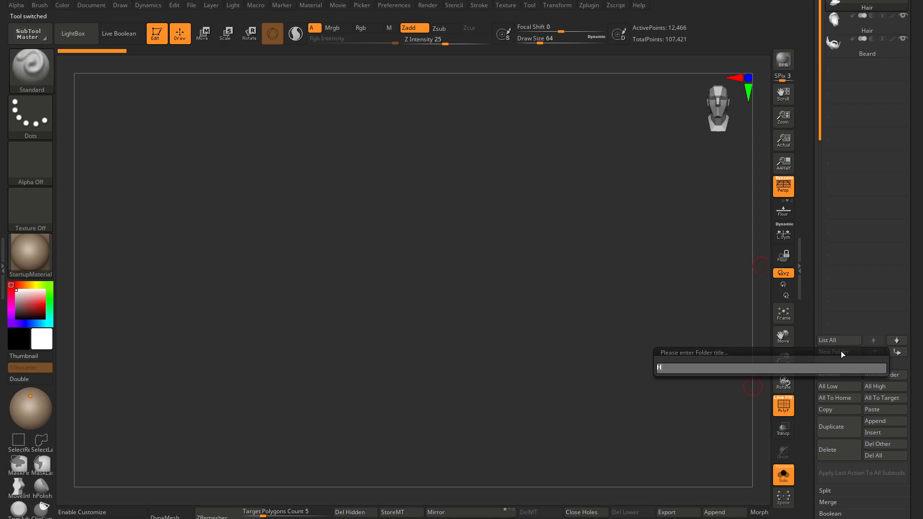
type("r")
key("Return")
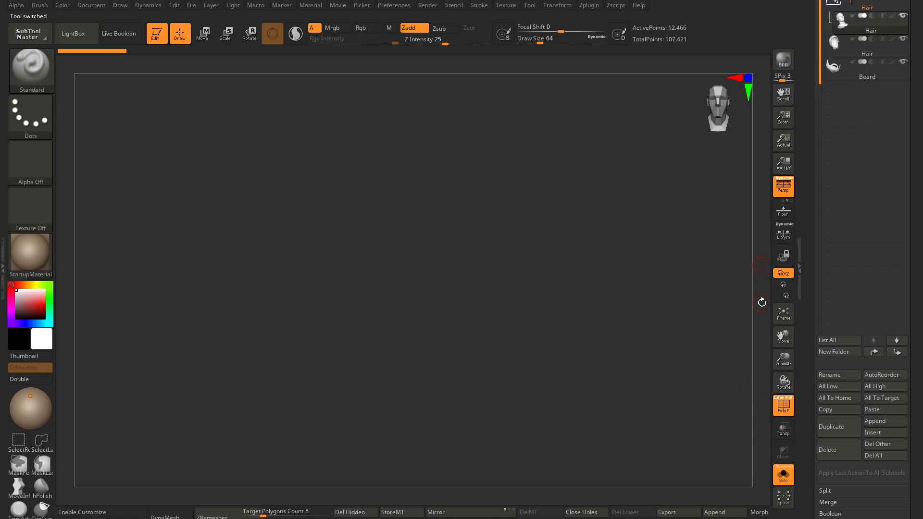
Step: Move the second Hair subtool and the Beard subtool into the Hair folder, and collapse the folder
left_click_drag(845, 52, 862, 31)
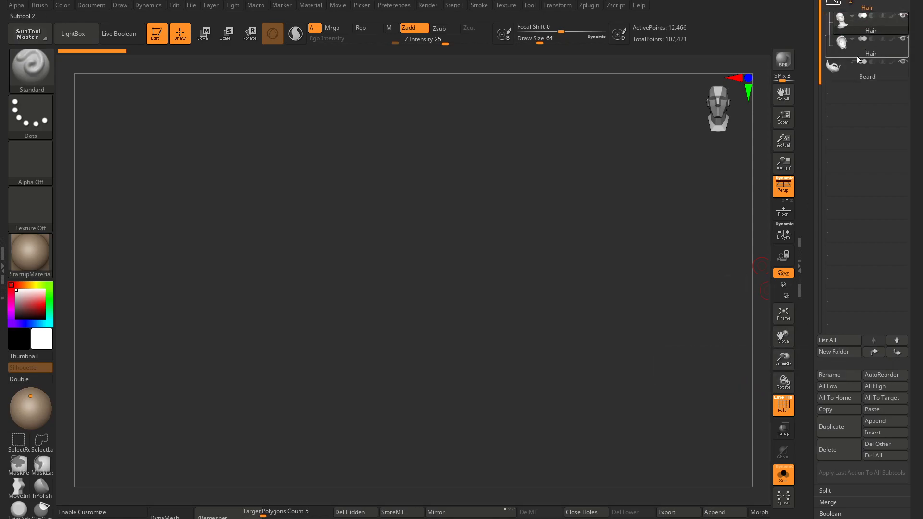
left_click_drag(844, 75, 864, 54)
left_click_drag(913, 80, 913, 249)
left_click(833, 171)
Step: Copy the Hair folder with the SubTool Master plugin
left_click_drag(911, 170, 909, 240)
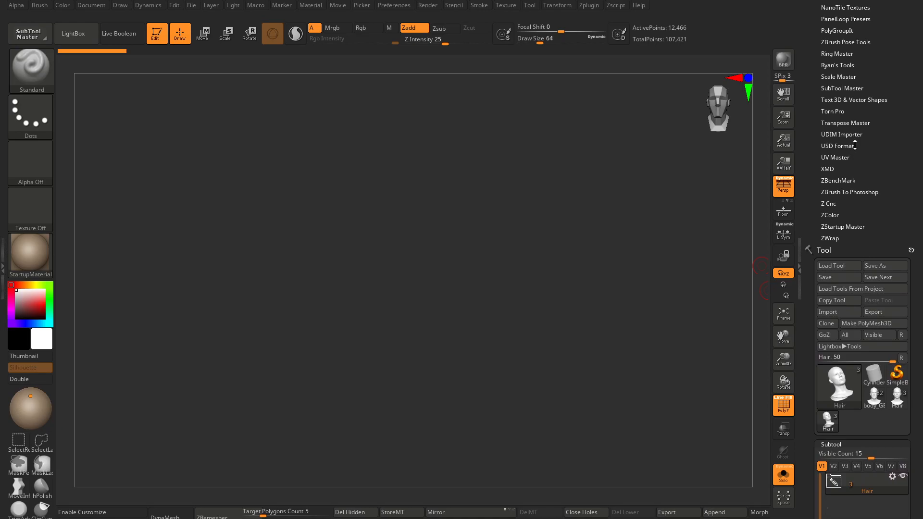
left_click(849, 89)
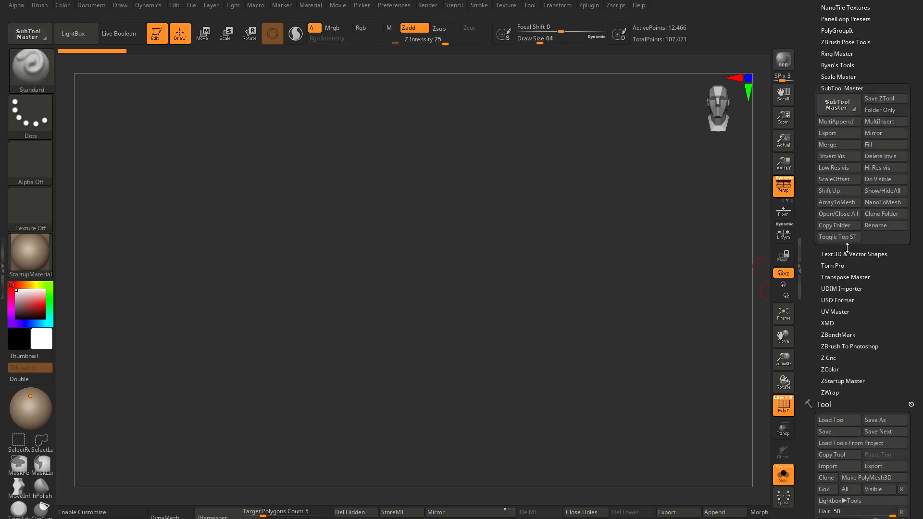
left_click(836, 226)
scroll(866, 312, "down", 5)
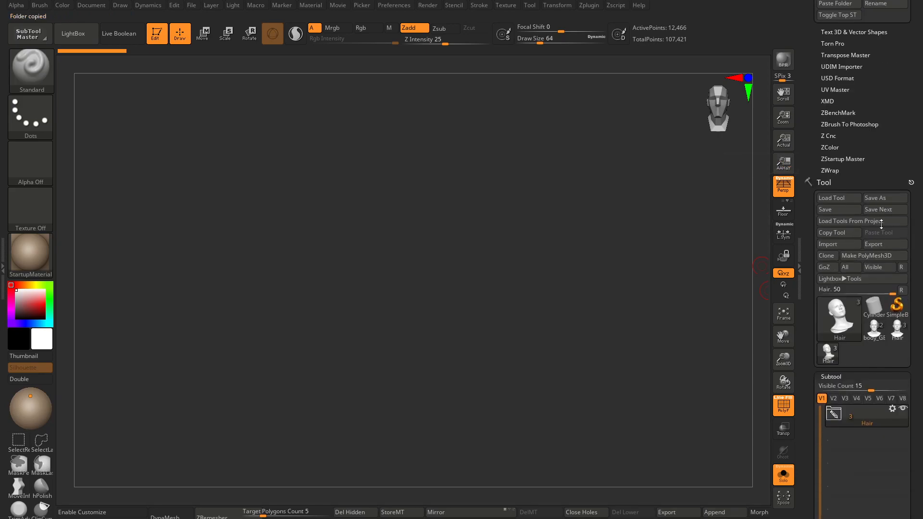
Step: Switch to the body_GEO3 tool and paste the copied Hair folder into its subtools
left_click(874, 331)
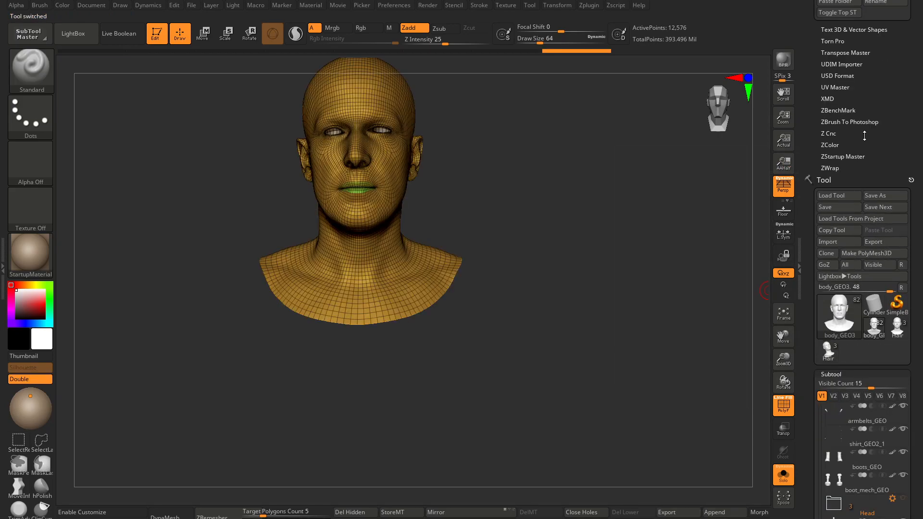
scroll(862, 72, "up", 1)
left_click(839, 28)
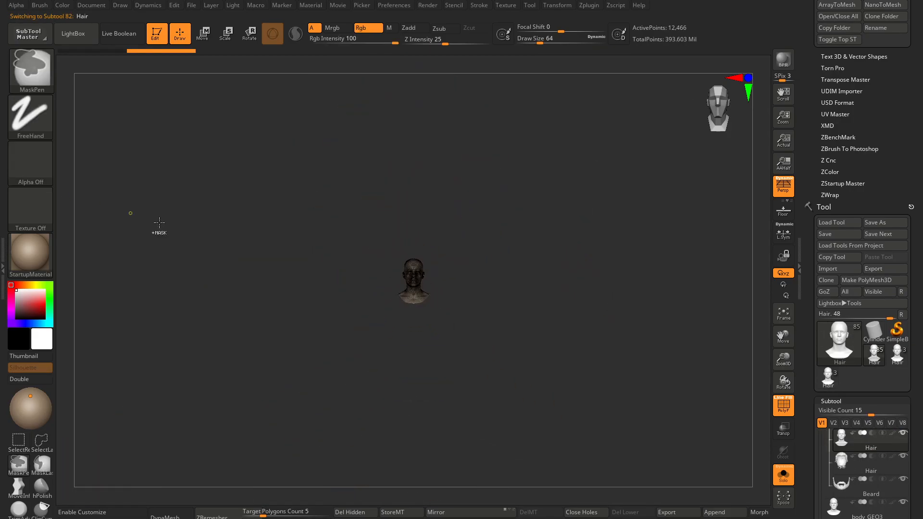
Step: Turn off Solo mode and the polyframe display to show the full character together with the pasted head and hair
left_click(788, 477)
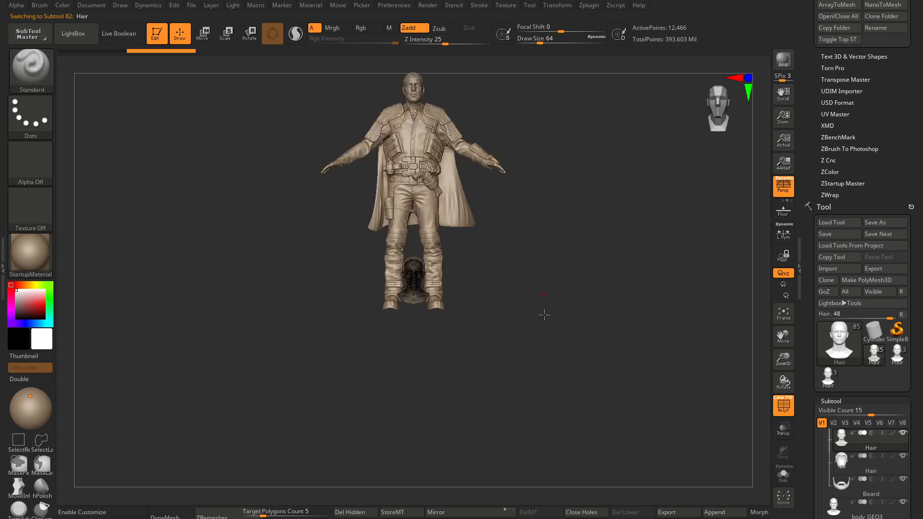
mouse_move(566, 350)
left_mouse_down()
mouse_move(539, 348)
mouse_move(575, 346)
left_mouse_up()
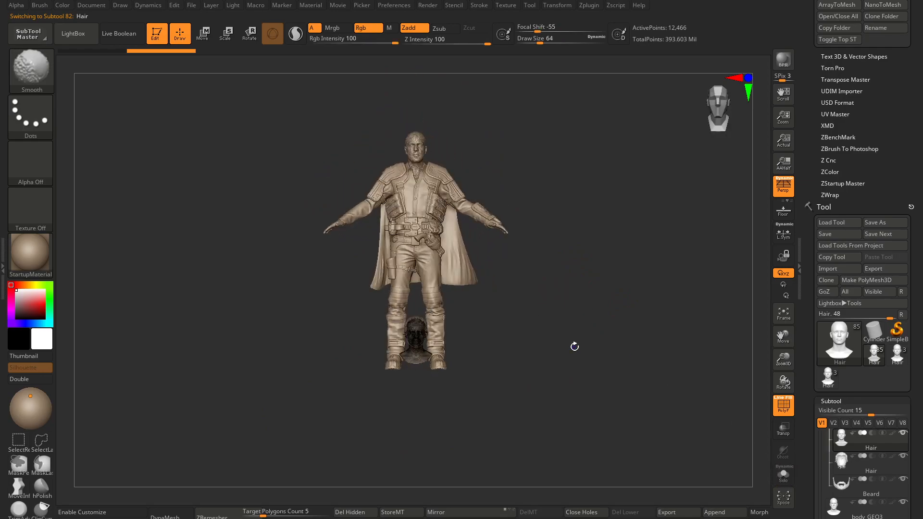
key("shift+f")
right_click_drag(542, 346, 515, 352, "ctrl")
mouse_move(534, 282)
right_mouse_down("alt")
mouse_move(544, 347)
mouse_move(532, 317)
right_mouse_up("alt")
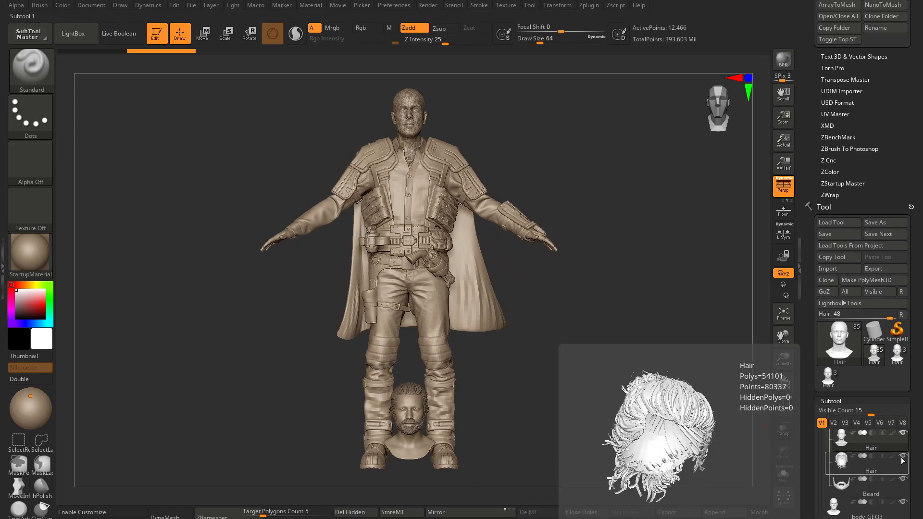
Step: Set the subtool list's Visible Count to 7 and bring the Hair folder into view in the list
left_click_drag(916, 453, 908, 376)
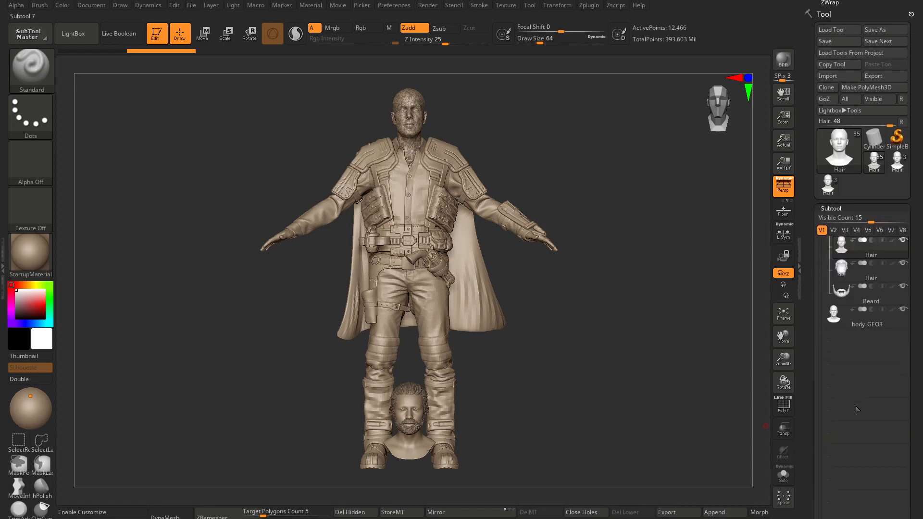
left_click_drag(919, 300, 917, 292)
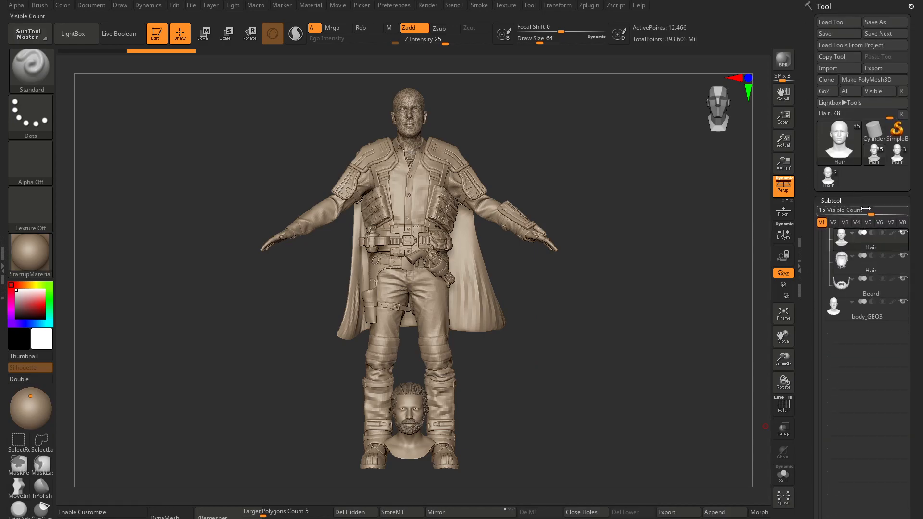
left_click_drag(867, 211, 843, 212)
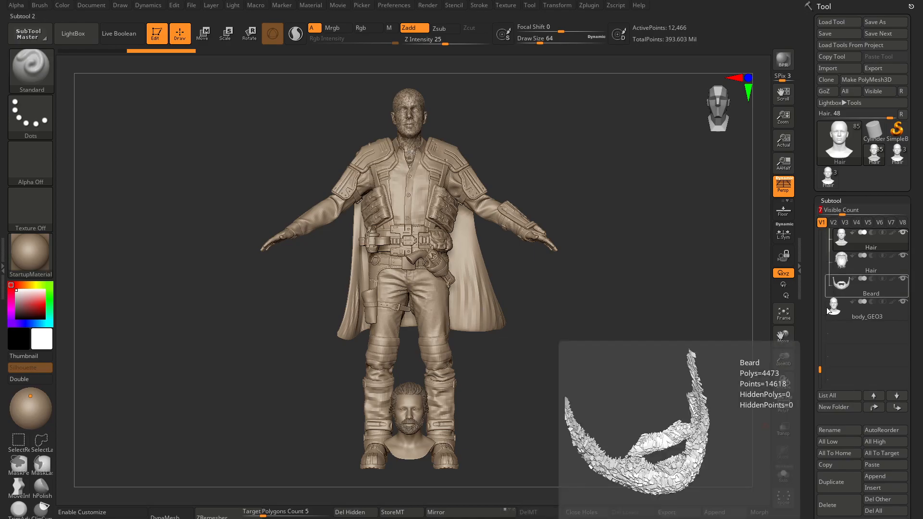
left_click_drag(820, 369, 820, 352)
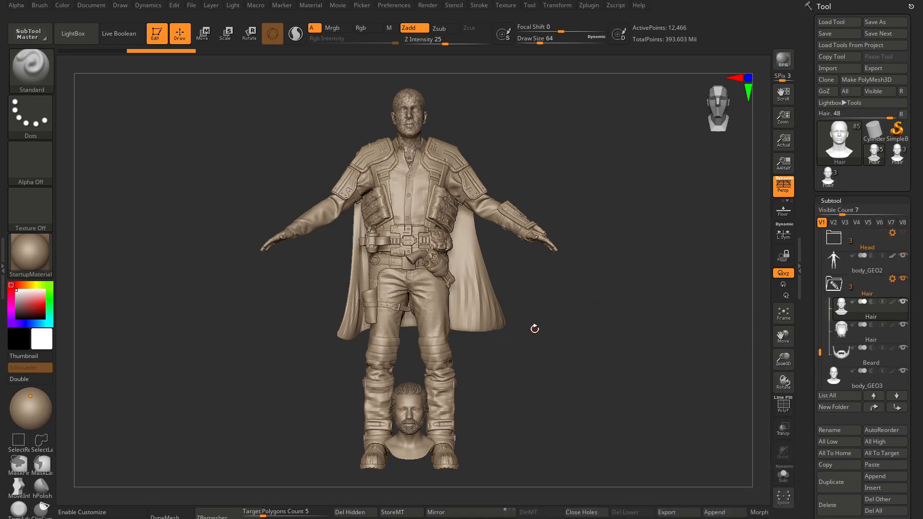
left_click_drag(539, 326, 539, 331)
Step: Apply Transpose Set to the Hair folder and center the gizmo on the unmasked meshes
mouse_move(896, 285)
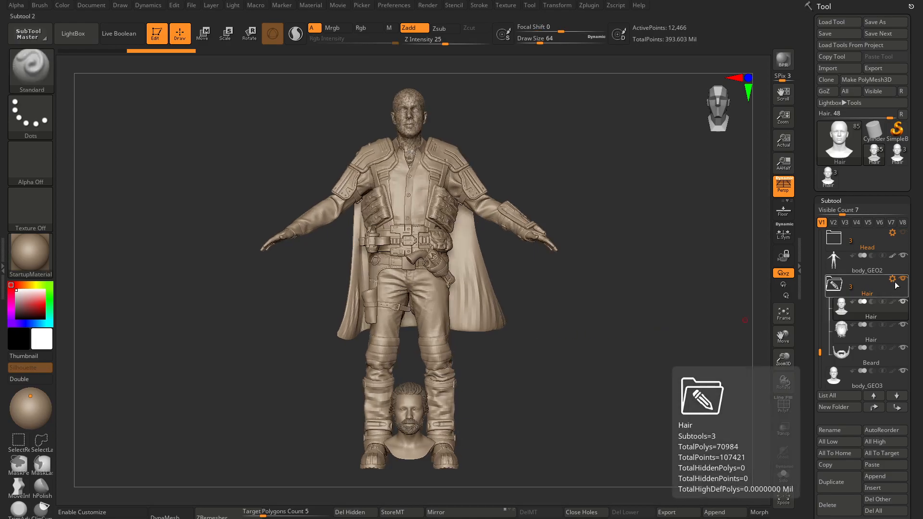
left_click(893, 281)
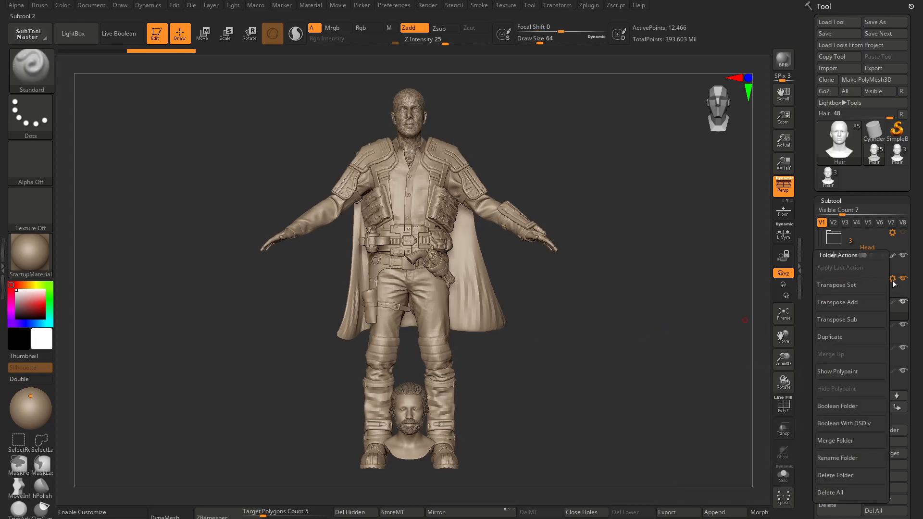
left_click(874, 286)
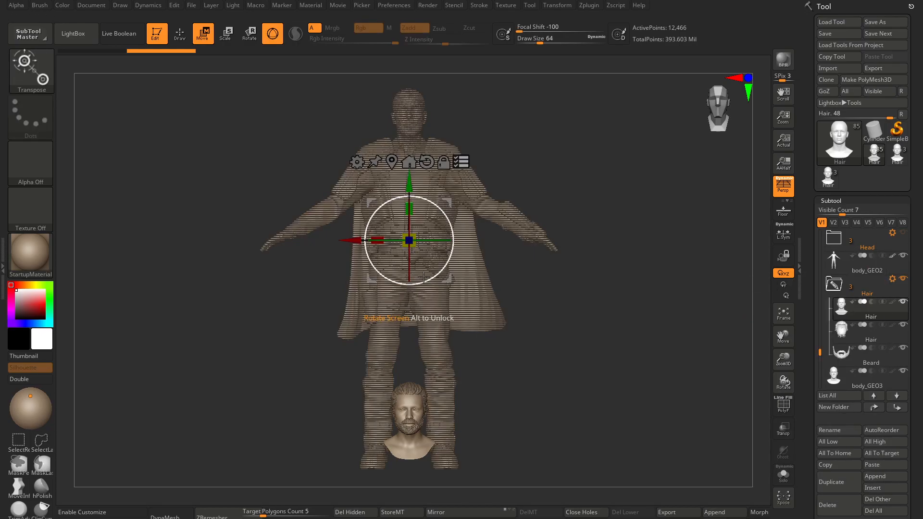
left_click(393, 164)
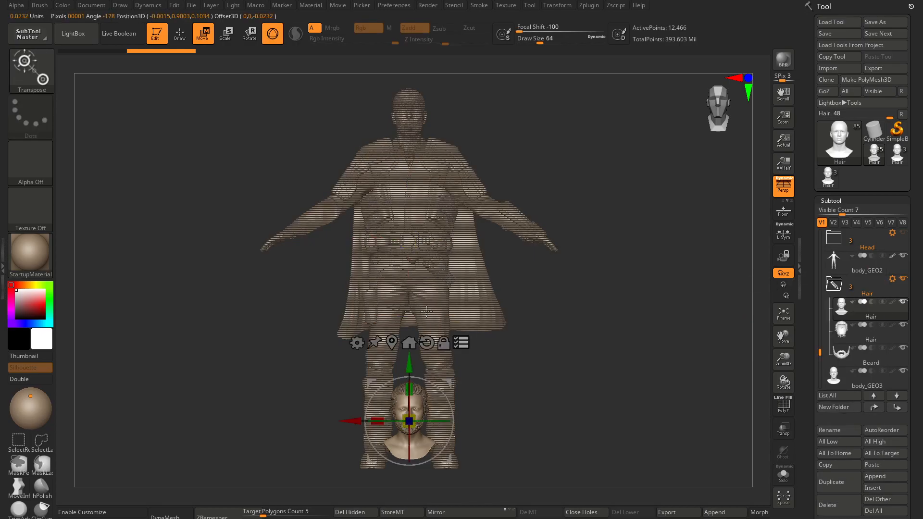
Step: Raise the Hair folder's meshes from the feet to the character's head and shift them backward onto it
left_click_drag(519, 344, 579, 341)
left_click_drag(417, 243, 417, 58)
left_click_drag(567, 133, 486, 129)
right_click_drag(488, 130, 548, 187, "ctrl")
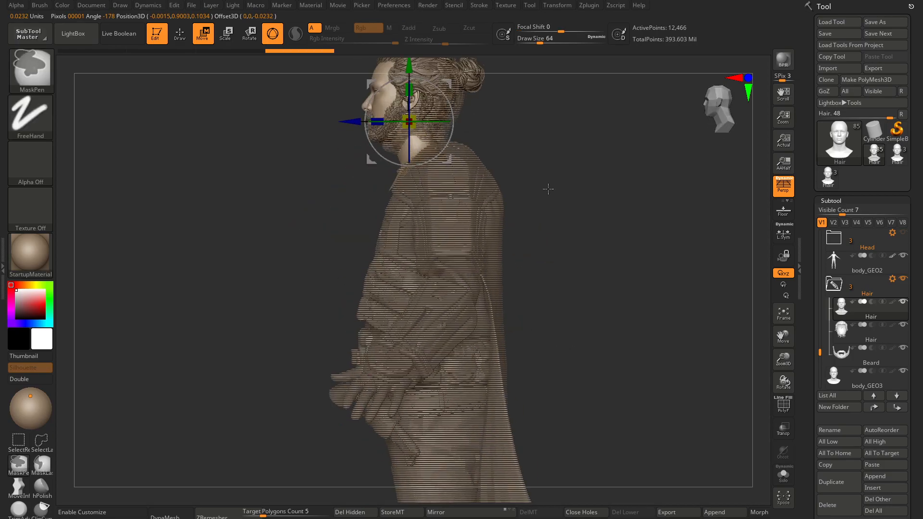
left_click_drag(347, 124, 360, 123)
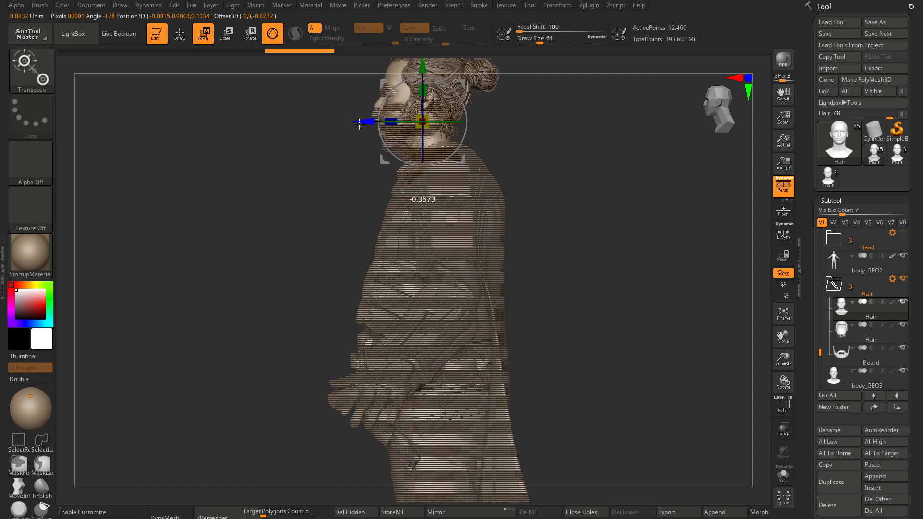
Step: Fine-tune the height and depth of the Hair folder's meshes in side view to match the character's head
right_click_drag(511, 141, 501, 240, "alt")
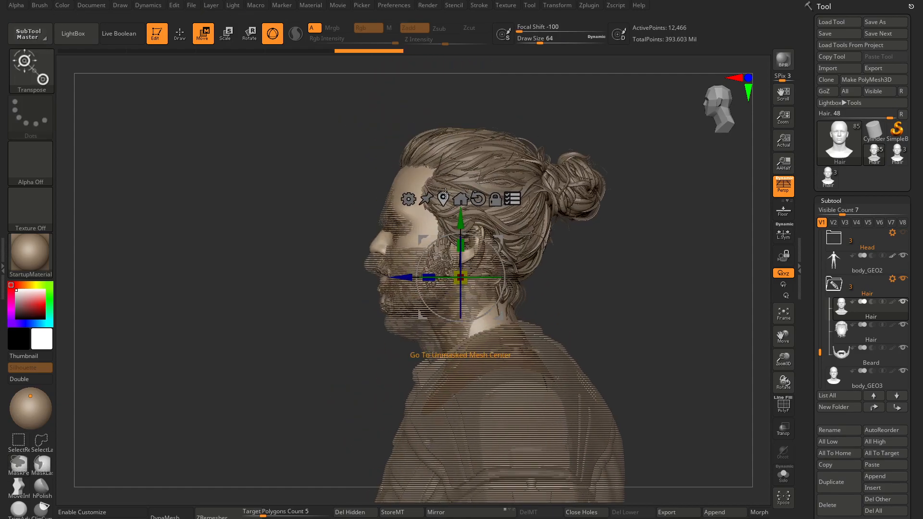
left_click_drag(457, 222, 457, 237)
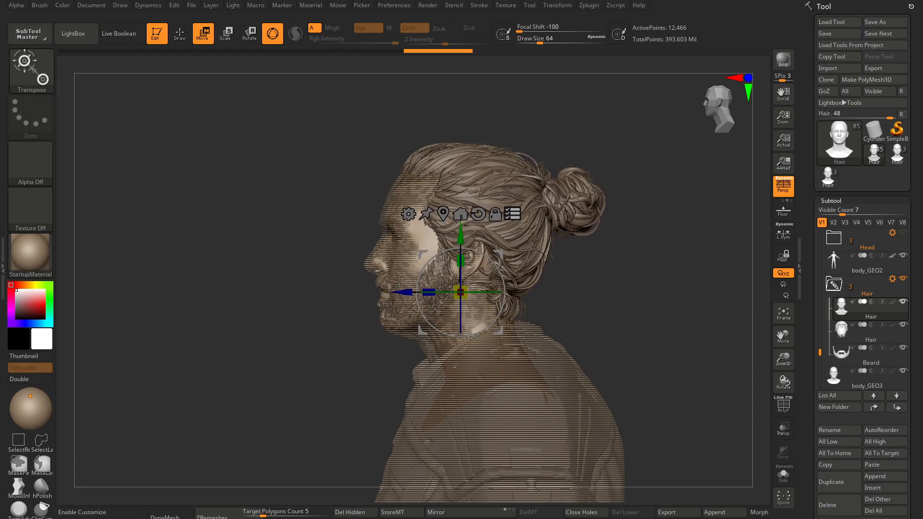
left_click_drag(398, 291, 393, 290)
left_click_drag(455, 234, 455, 235)
left_click_drag(399, 292, 397, 292)
Step: Return to Draw mode and clear the mask from the character
mouse_move(569, 277)
right_mouse_down()
mouse_move(593, 277)
mouse_move(548, 247)
right_mouse_up()
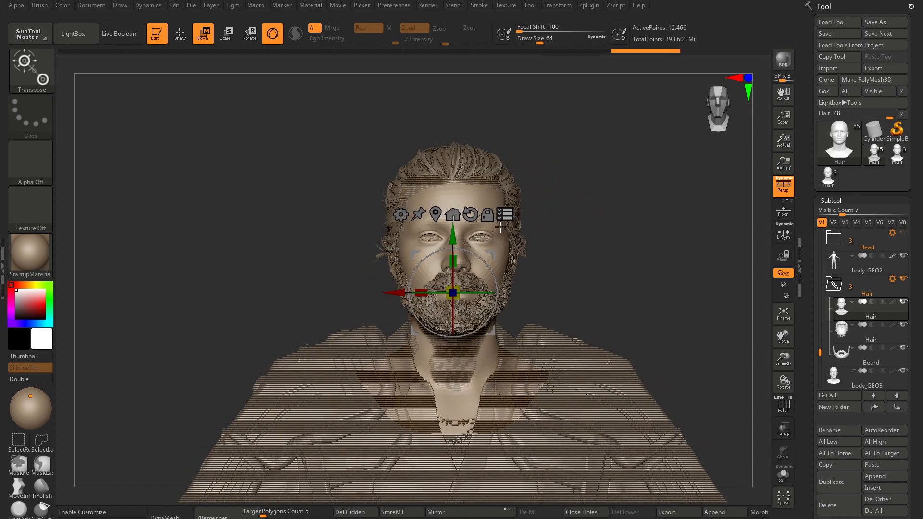
left_click(187, 34)
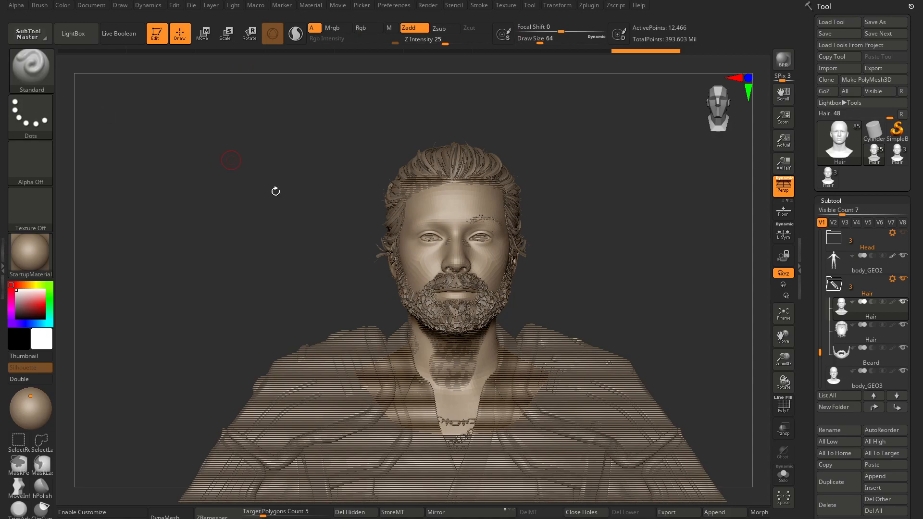
mouse_move(587, 274)
right_mouse_down()
mouse_move(629, 274)
mouse_move(579, 280)
mouse_move(614, 292)
mouse_move(556, 274)
mouse_move(595, 282)
right_mouse_up()
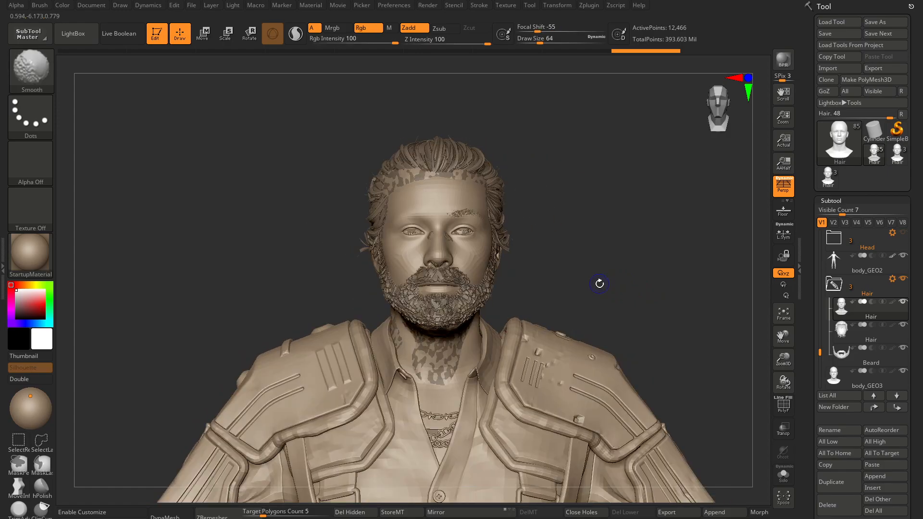
Step: Hide all other subtools and show only the Hair folder's head, hair and beard along with body_GEO3
left_click(904, 256, "shift")
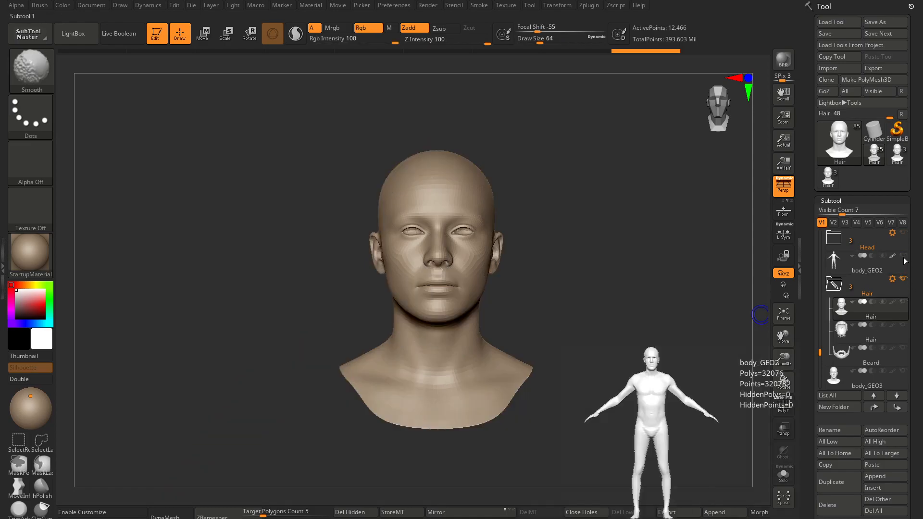
left_click(903, 302)
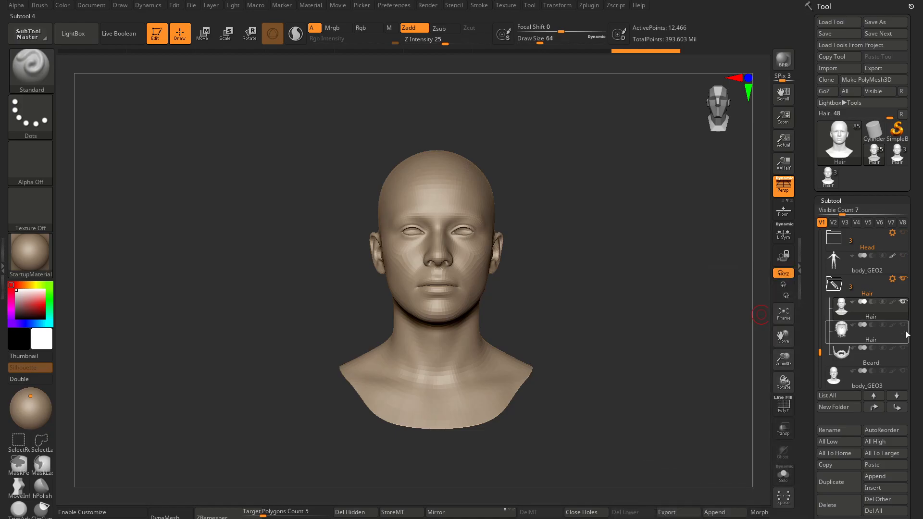
left_click(903, 325)
left_click(903, 348)
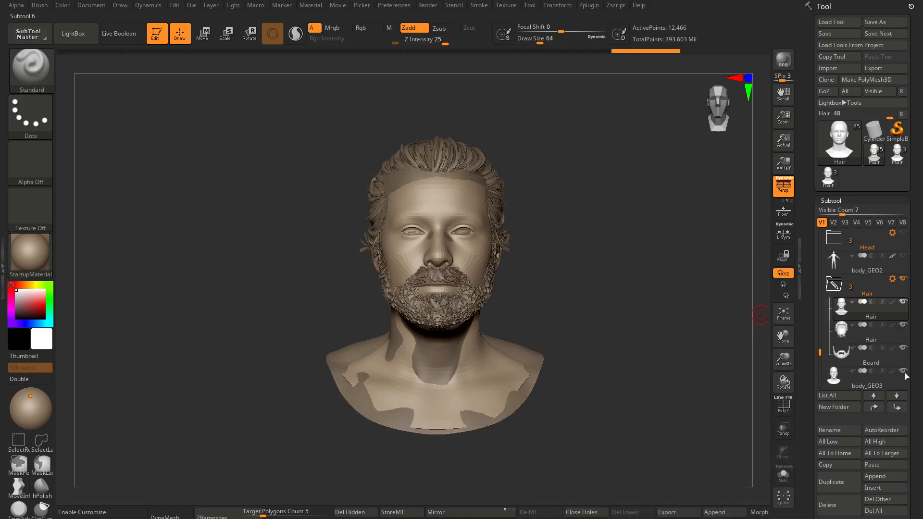
Step: Export the Hair folder's head subtool as BaseHead.obj in the HairTrans_tutorial folder, replacing the existing file
left_click(853, 313)
left_click_drag(916, 252, 917, 305)
left_click(884, 121)
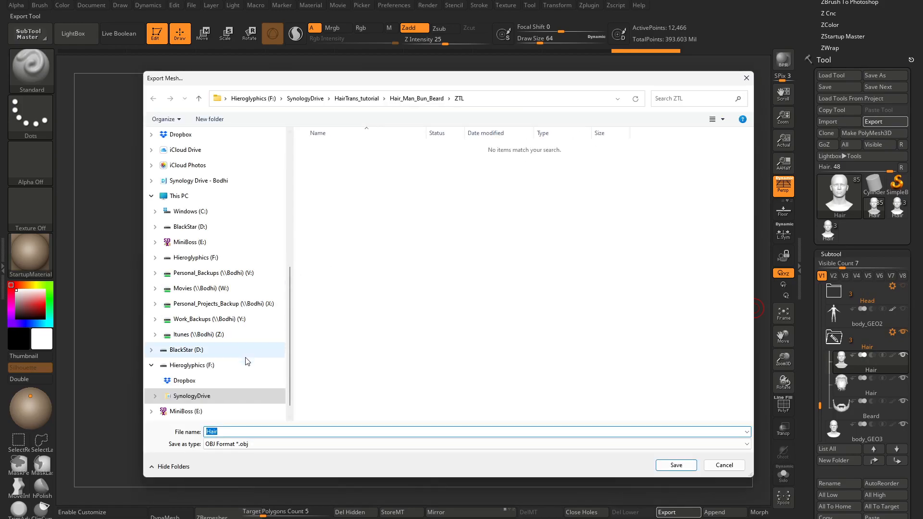
scroll(212, 240, "up", 3)
scroll(207, 238, "up", 2)
left_click(243, 225)
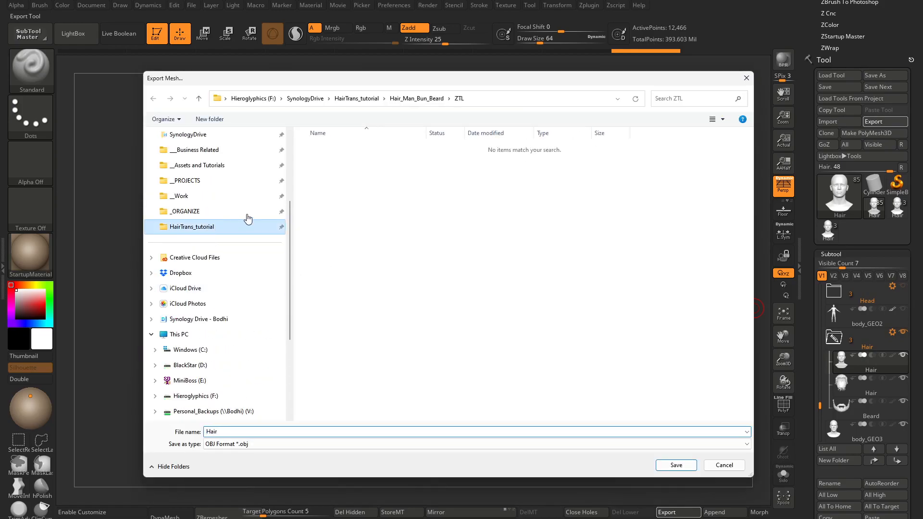
left_click(330, 194)
left_click(668, 465)
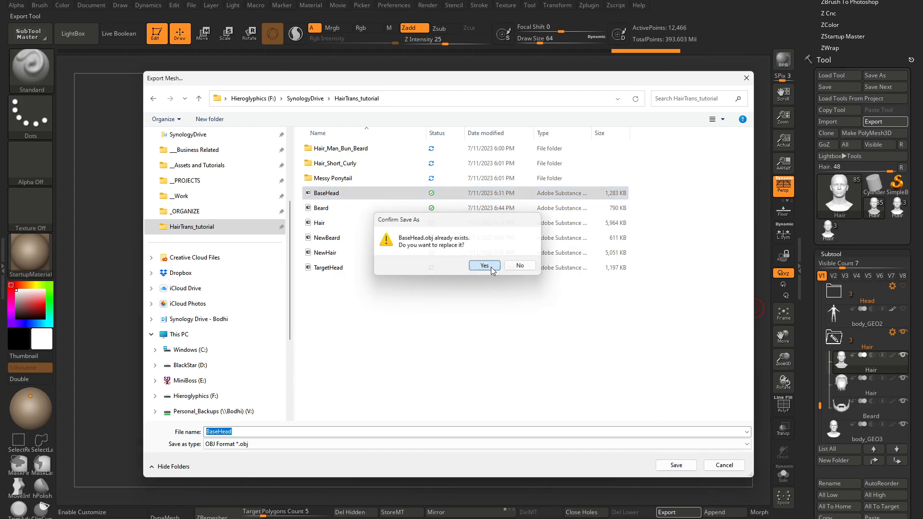
left_click(484, 265)
Step: Export the hair mesh subtool as Hair.obj in the HairTrans_tutorial folder, overwriting the existing file
left_click(842, 385)
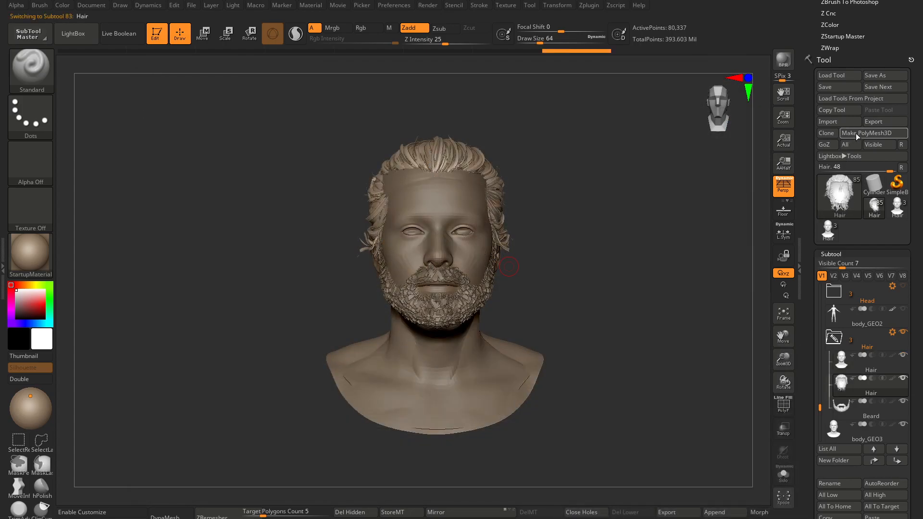
left_click(885, 121)
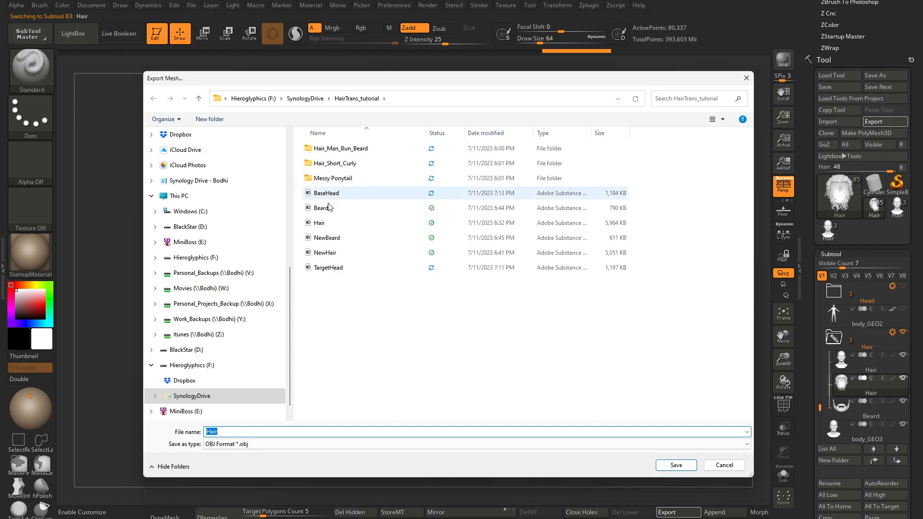
left_click(339, 222)
left_click(667, 464)
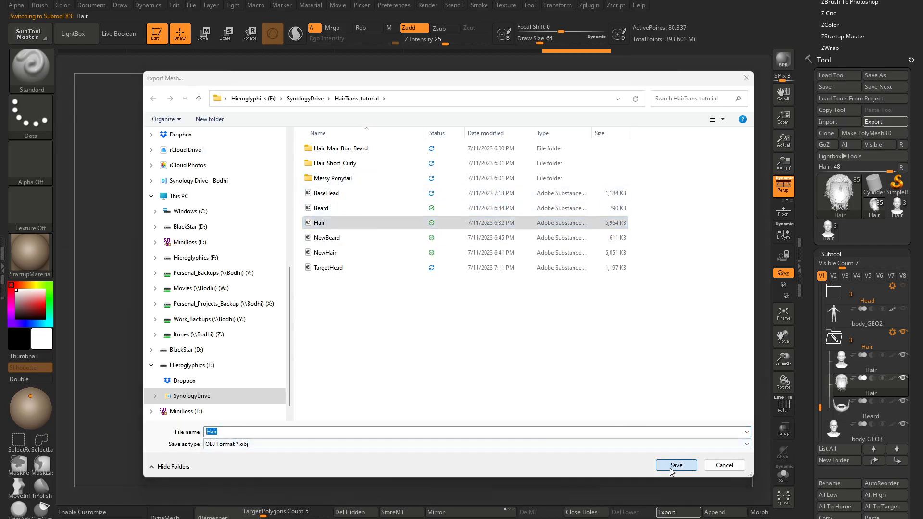
left_click(486, 266)
Step: Export the Beard subtool as Beard.obj in the HairTrans_tutorial folder, overwriting the existing file
left_click(860, 407)
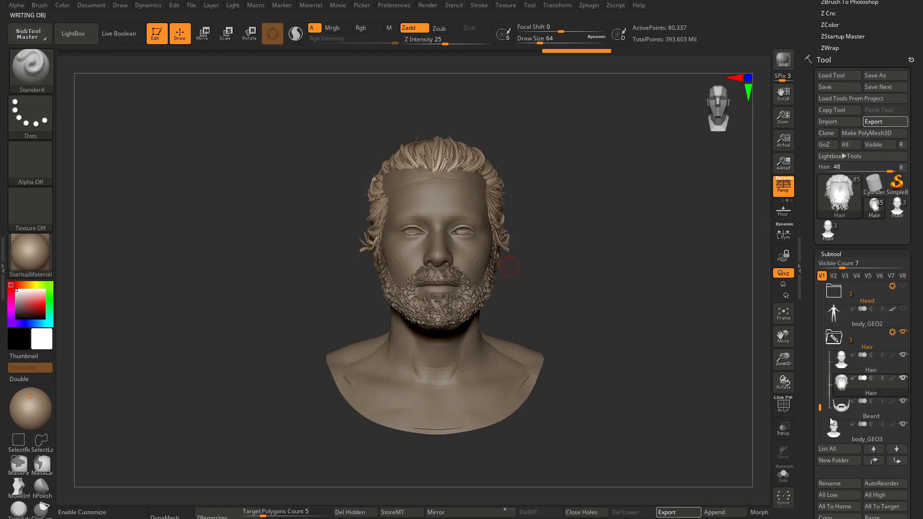
left_click(885, 121)
left_click(321, 207)
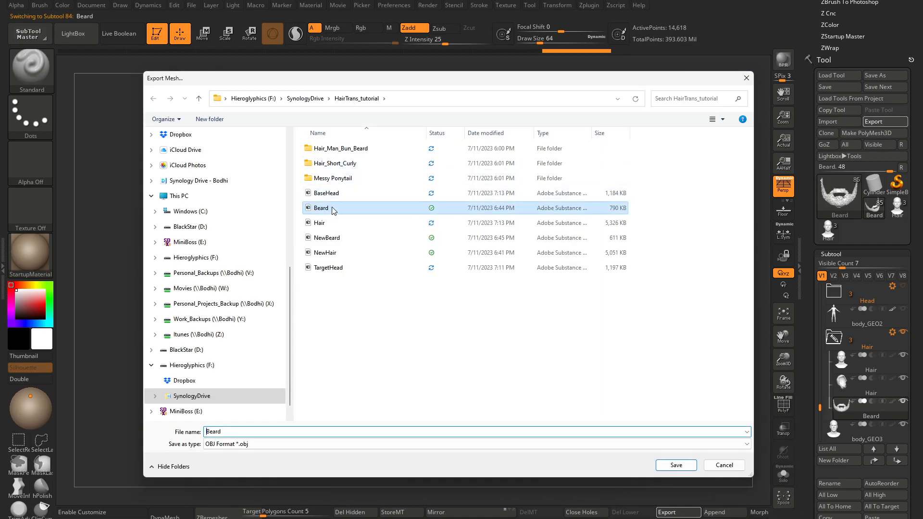
left_click(676, 465)
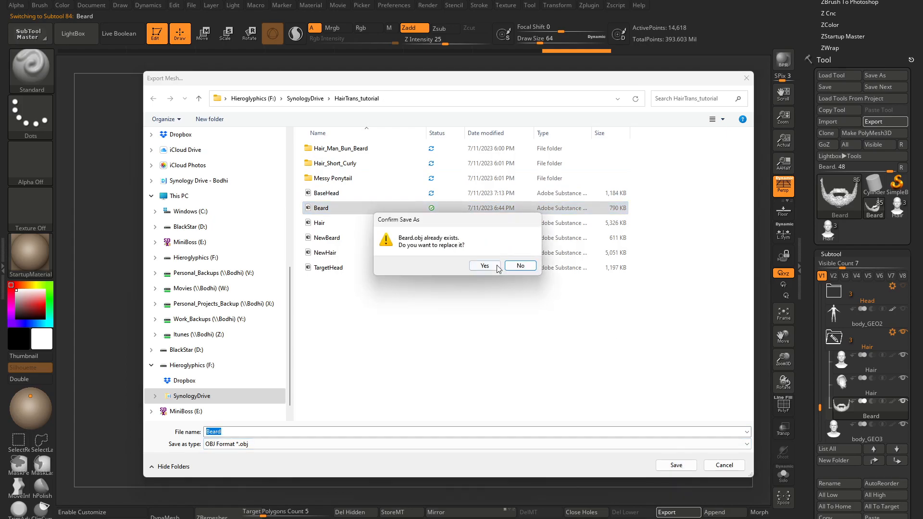
left_click(537, 266)
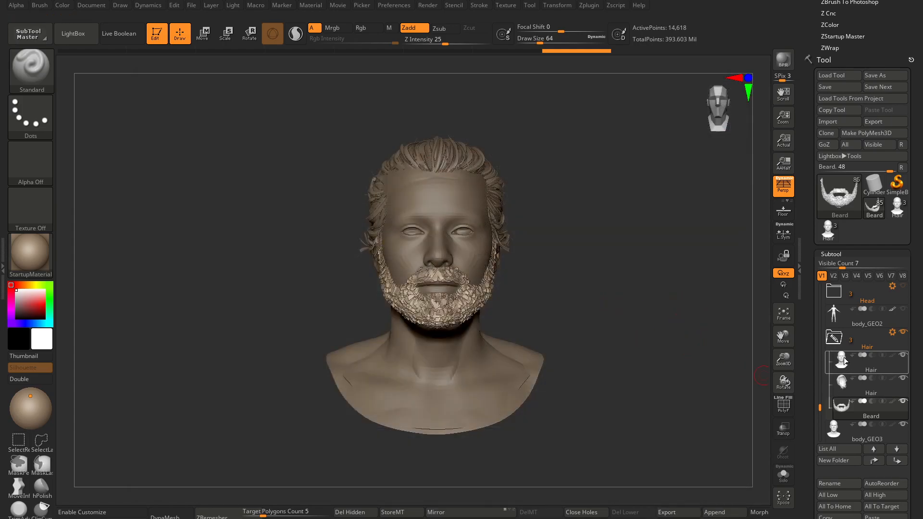
Step: Switch to the Maya scene containing the BaseHead and TargetHead meshes
mouse_move(831, 442)
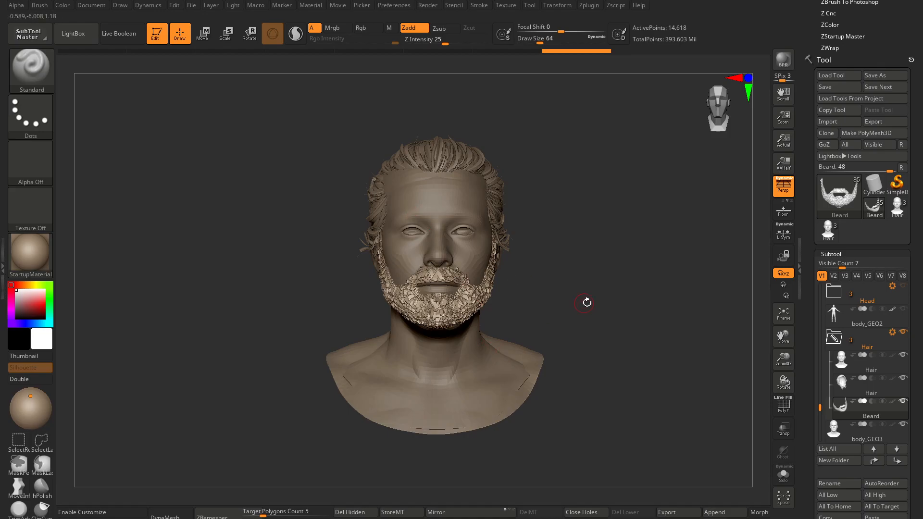
key("alt+Tab")
key("alt+Tab")
key("alt+Tab")
key("alt+Tab")
key("alt+Tab")
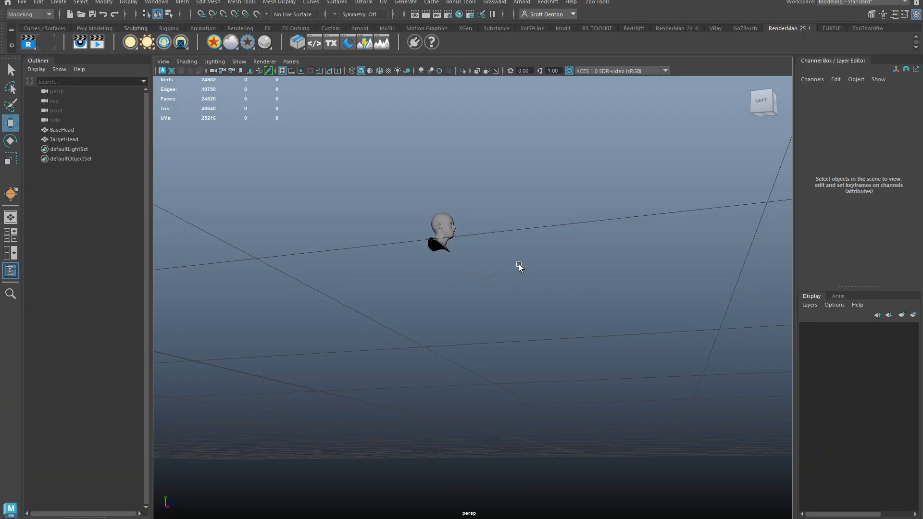
Step: Delete the old BaseHead and TargetHead meshes from the scene
left_click_drag(519, 265, 437, 265, "alt")
right_click_drag(437, 265, 586, 319, "alt")
middle_click_drag(478, 261, 495, 308, "alt")
right_click_drag(495, 308, 747, 340, "alt")
middle_click_drag(530, 232, 621, 348, "alt")
scroll(470, 253, "up", 3)
left_click_drag(401, 177, 632, 360)
key("Delete")
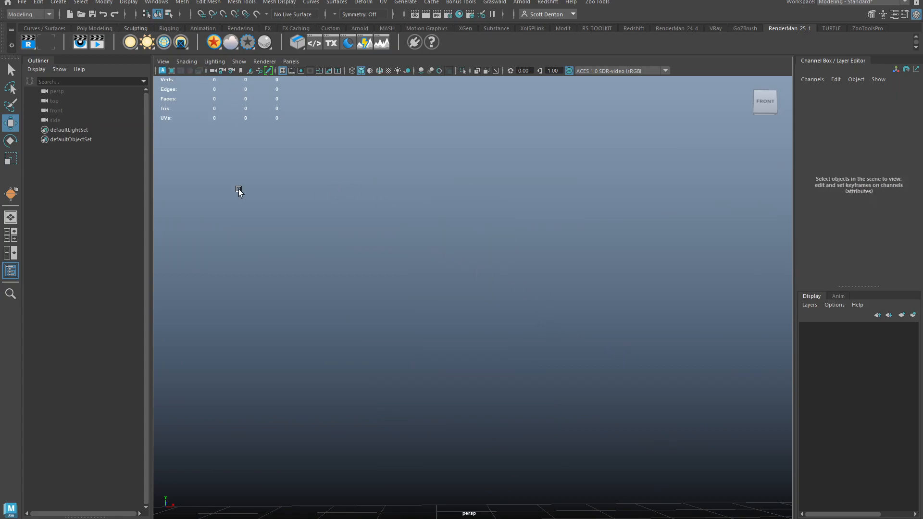
left_click(22, 2)
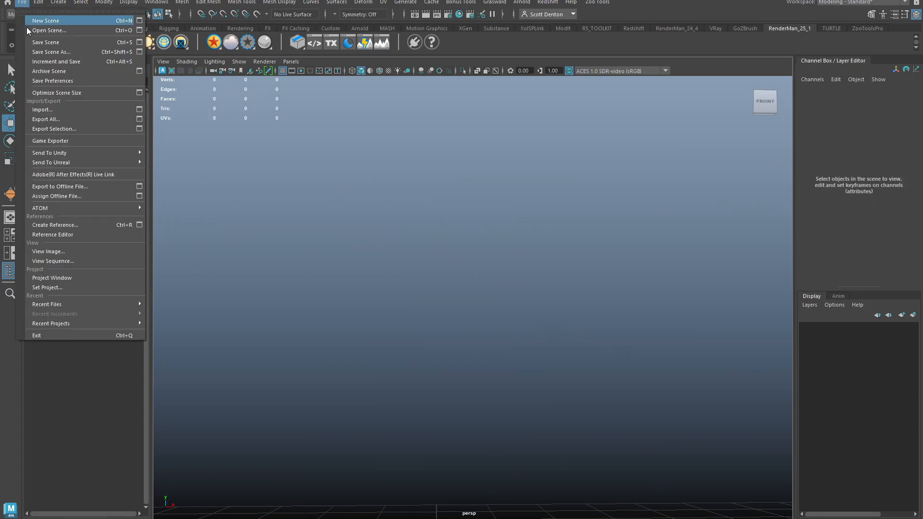
left_click(67, 109)
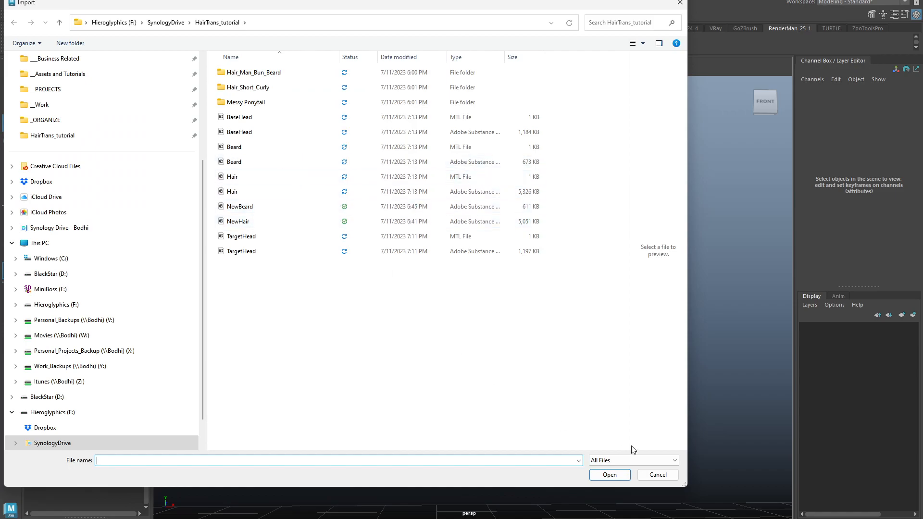
left_click(657, 476)
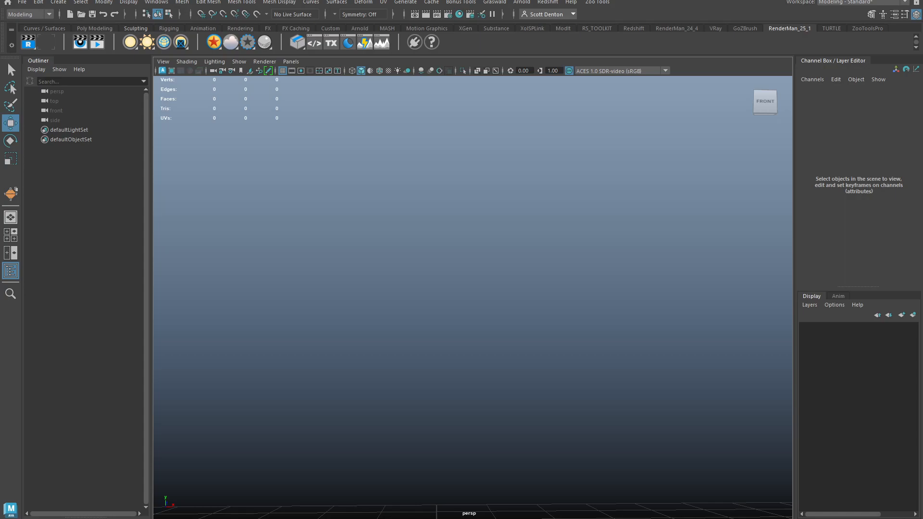
Step: Bring the exported TargetHead and BaseHead OBJ files into the scene and delete the TargetHead and BaseHead group sets that come with them
left_click_drag(509, 518, 495, 249)
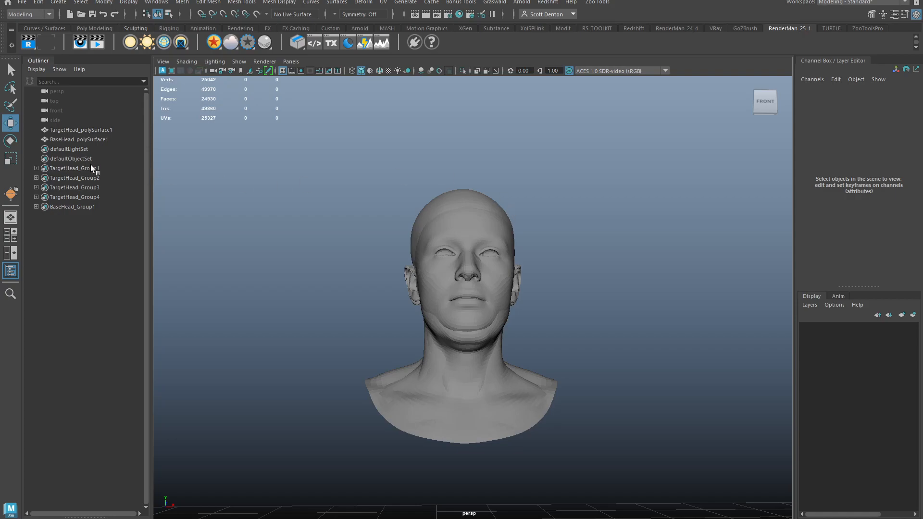
left_click_drag(90, 164, 91, 212)
key("Delete")
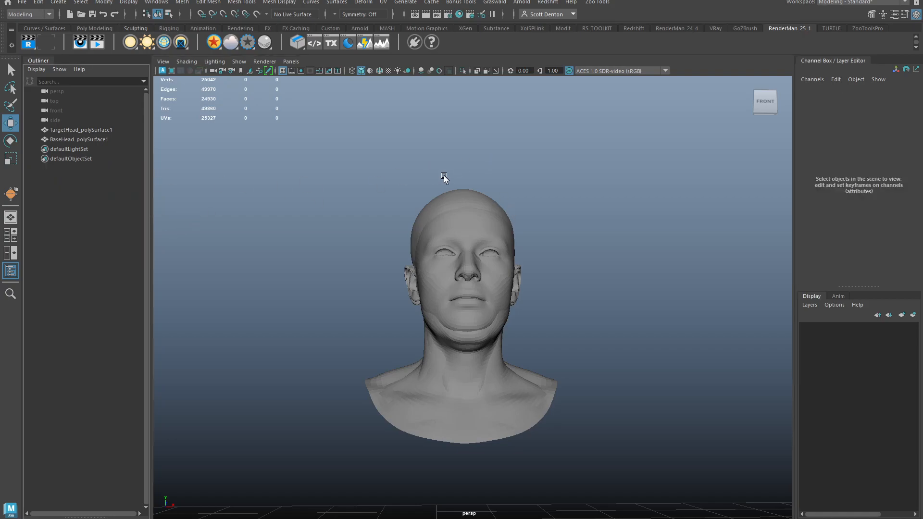
Step: Move the TargetHead mesh about 0.279 along X so it stands beside the BaseHead mesh
left_click_drag(364, 148, 407, 162, "alt")
right_click_drag(407, 163, 405, 152, "alt")
middle_click_drag(405, 152, 475, 220, "alt")
left_click(475, 220)
left_click_drag(507, 220, 451, 221, "alt")
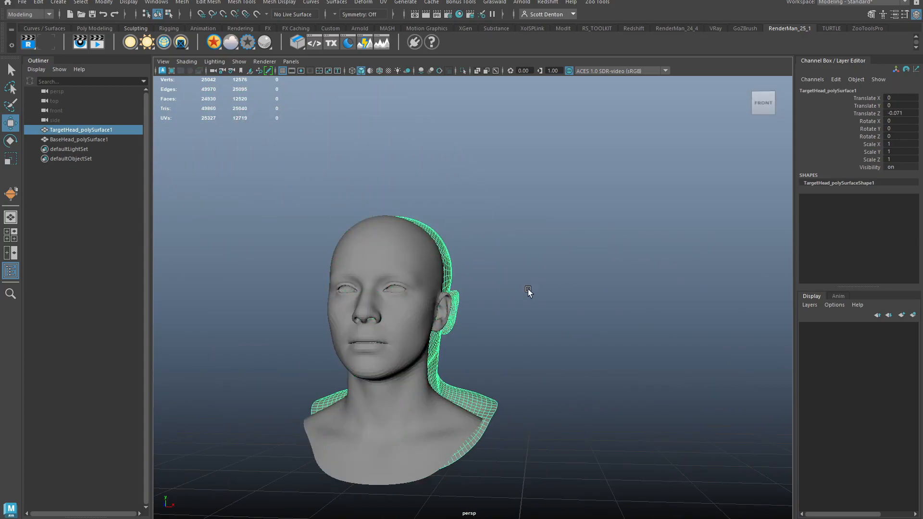
middle_click_drag(509, 354, 740, 352)
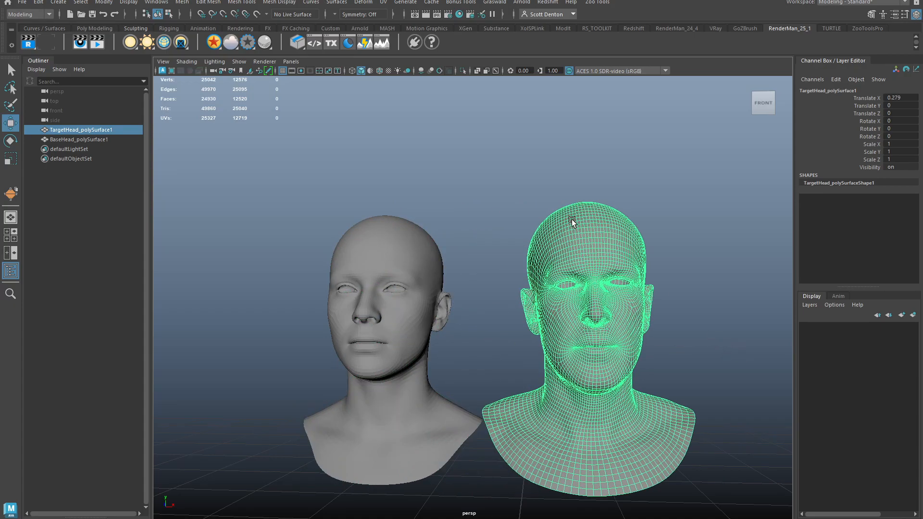
Step: Try to create a blend shape with TargetHead as the target and BaseHead as the base mesh
left_click(424, 238, "shift")
key("f")
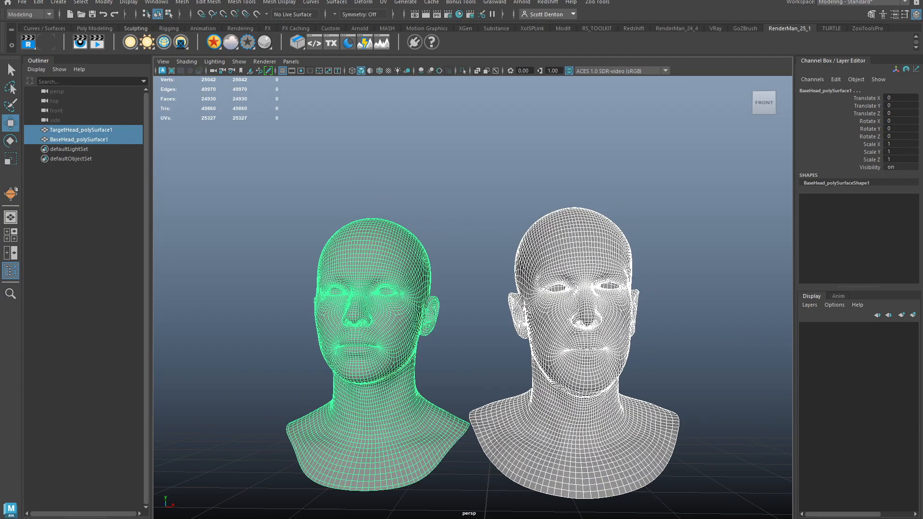
left_click(364, 3)
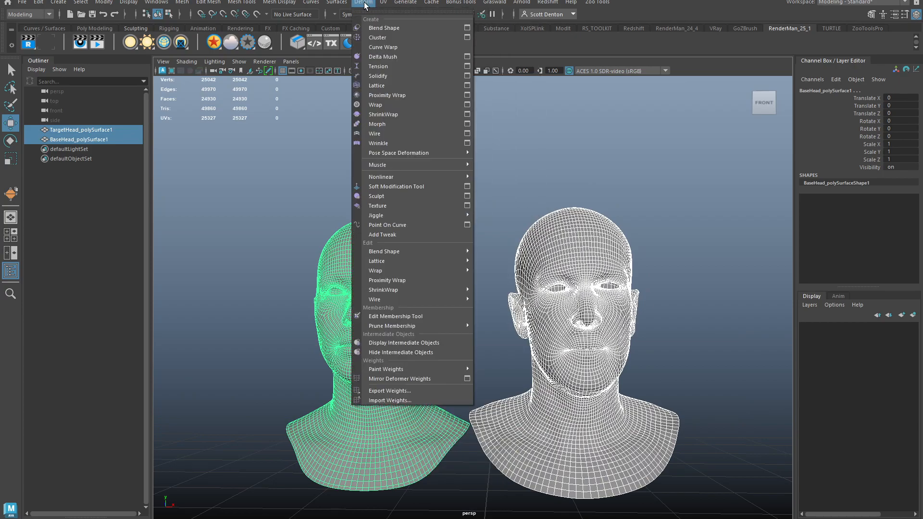
left_click(372, 28)
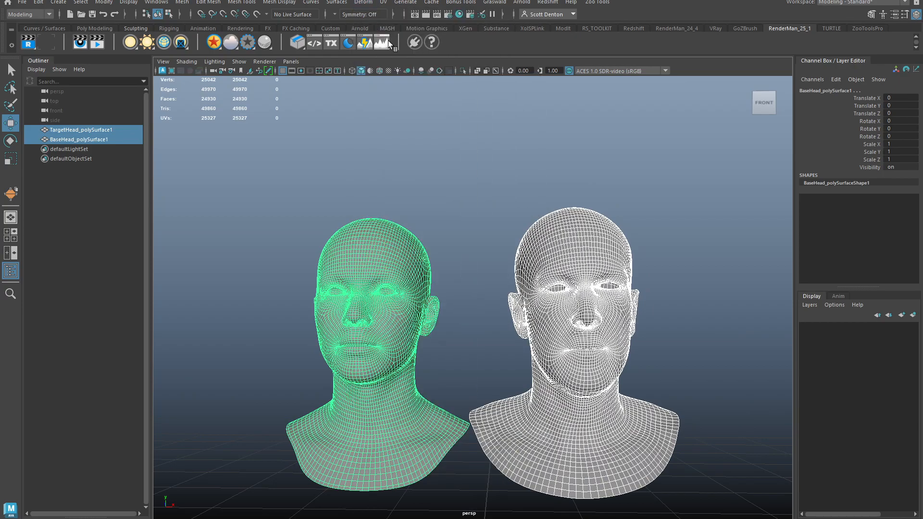
left_click(551, 253)
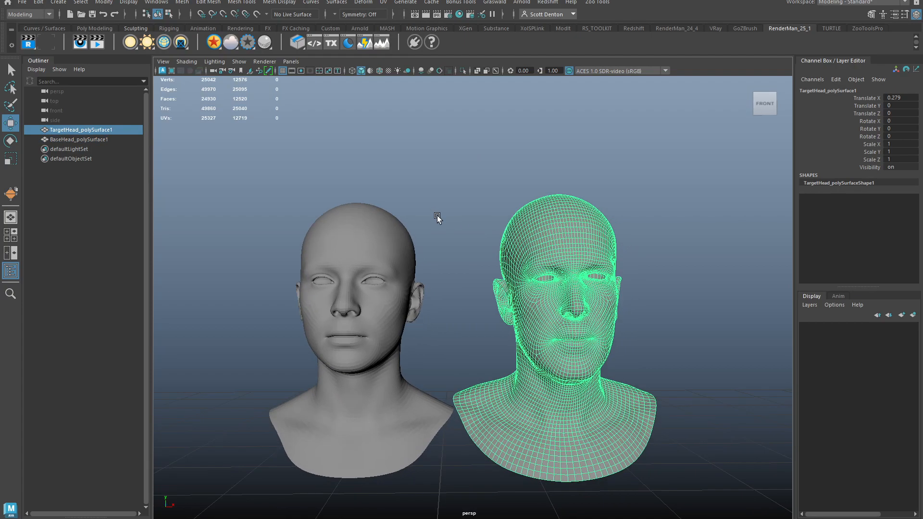
left_click(171, 2)
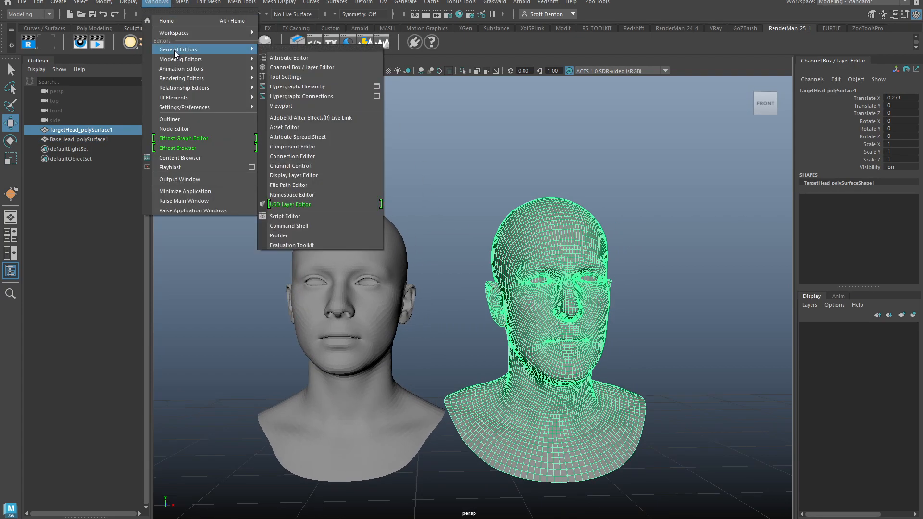
mouse_move(180, 67)
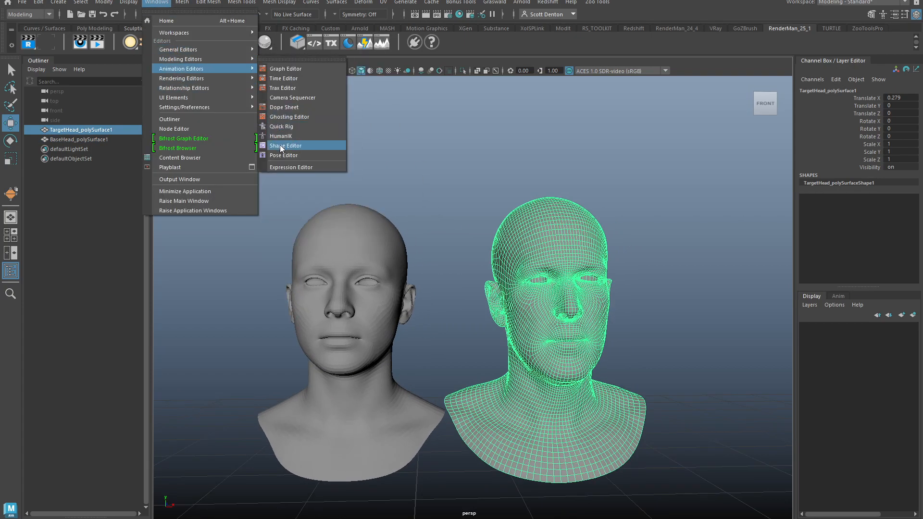
left_click(434, 154)
left_click(380, 226)
Step: Set the TargetHead mesh's Translate X to 0
left_click(538, 240)
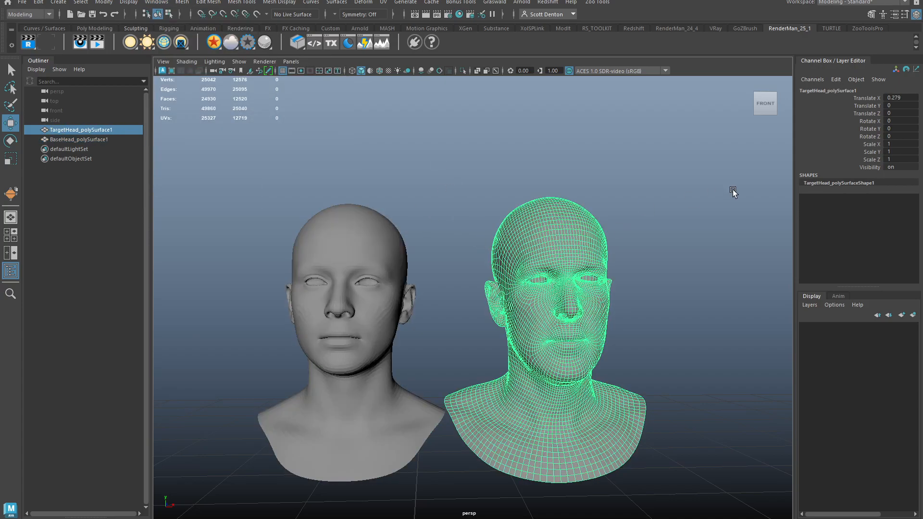
left_click(906, 98)
type("0")
key("Return")
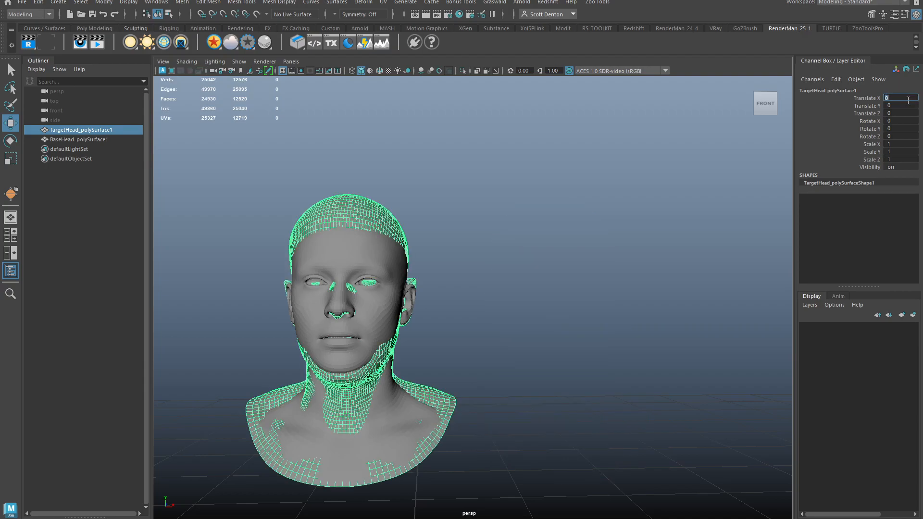
Step: Compare the polygon counts of the TargetHead and BaseHead meshes
right_click(510, 370)
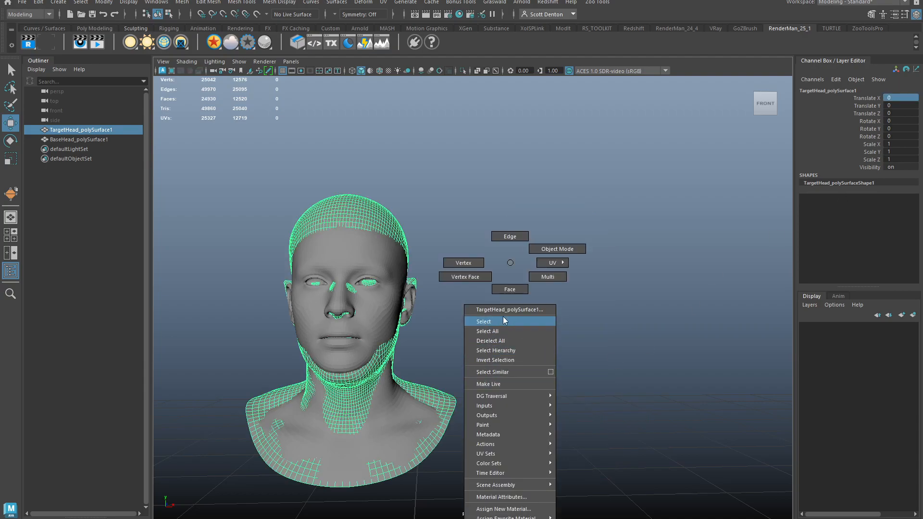
left_click(509, 289)
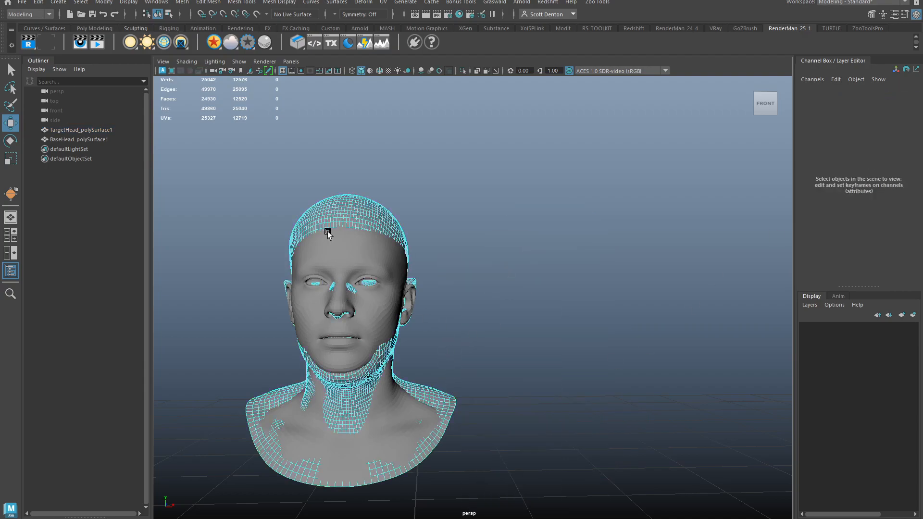
right_click(336, 206)
left_click(354, 192)
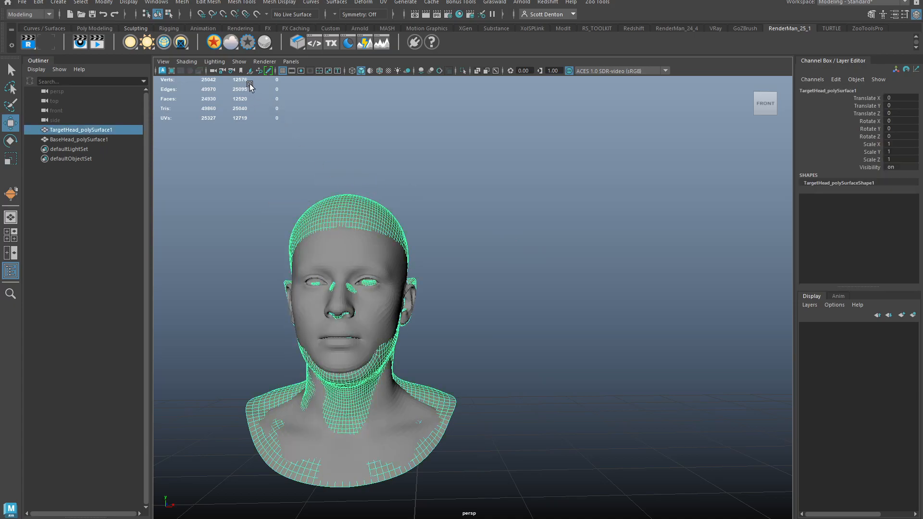
left_click(391, 399)
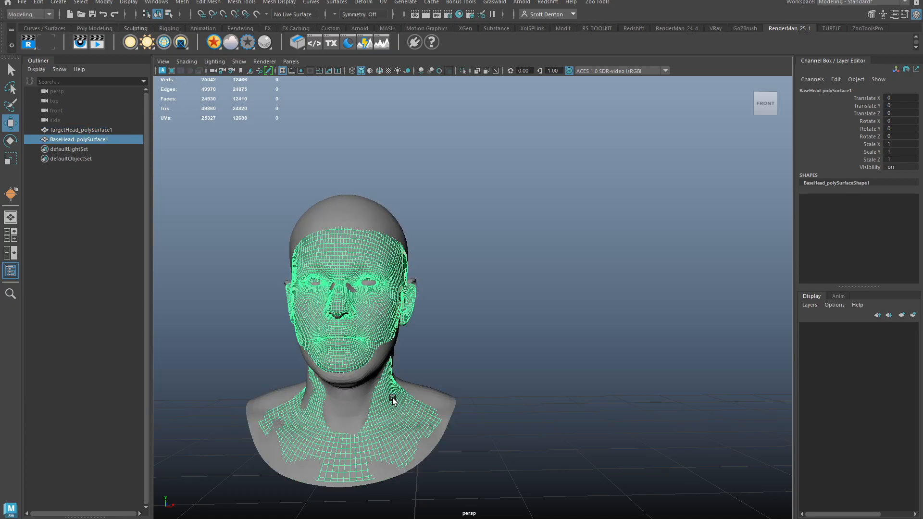
left_click(375, 211)
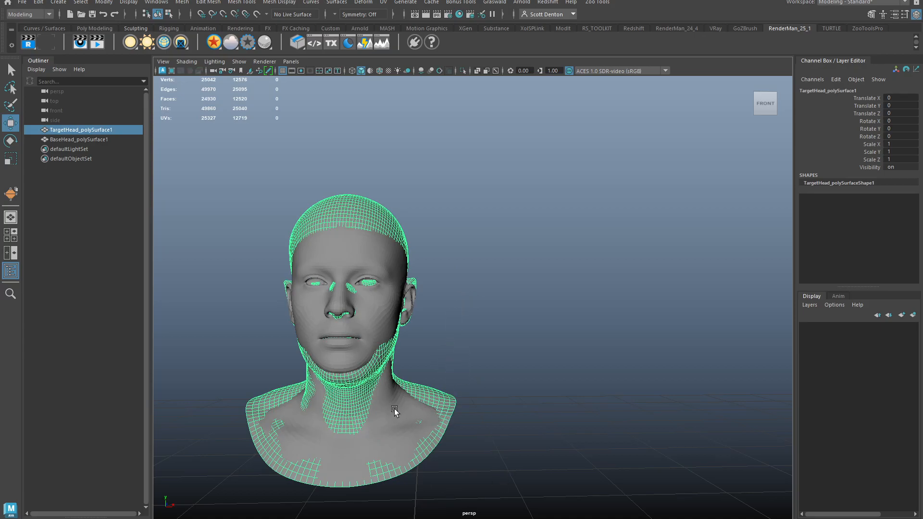
Step: Delete the outermost face loop along the bottom border of the TargetHead bust and return to object mode
right_click(468, 262)
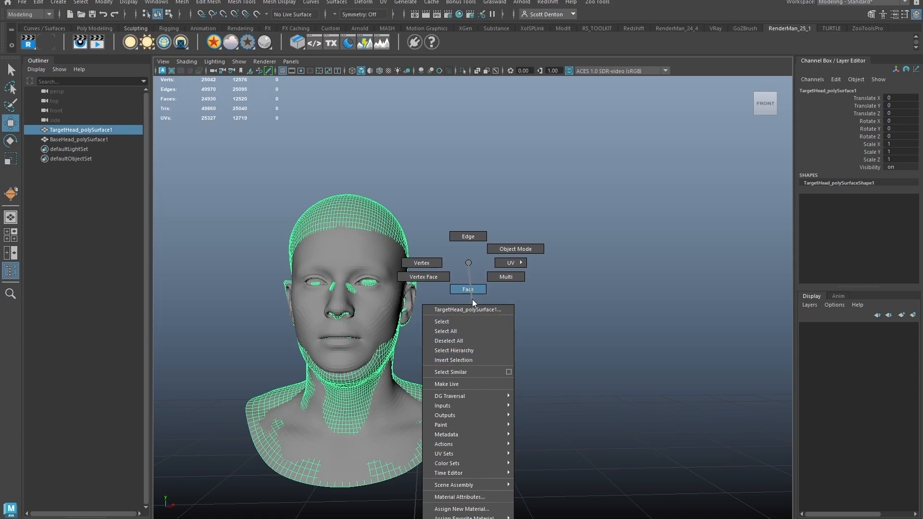
left_click(475, 278)
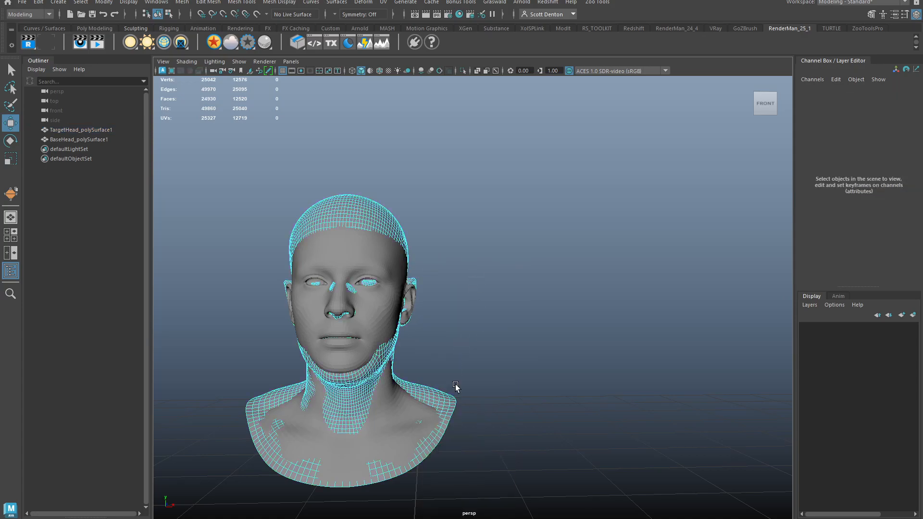
left_click(431, 452)
key("f")
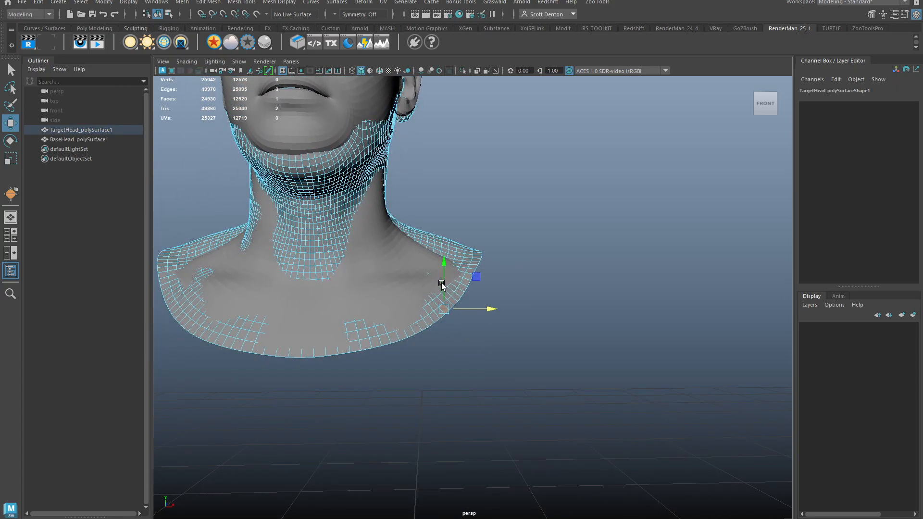
double_click(443, 320, "shift")
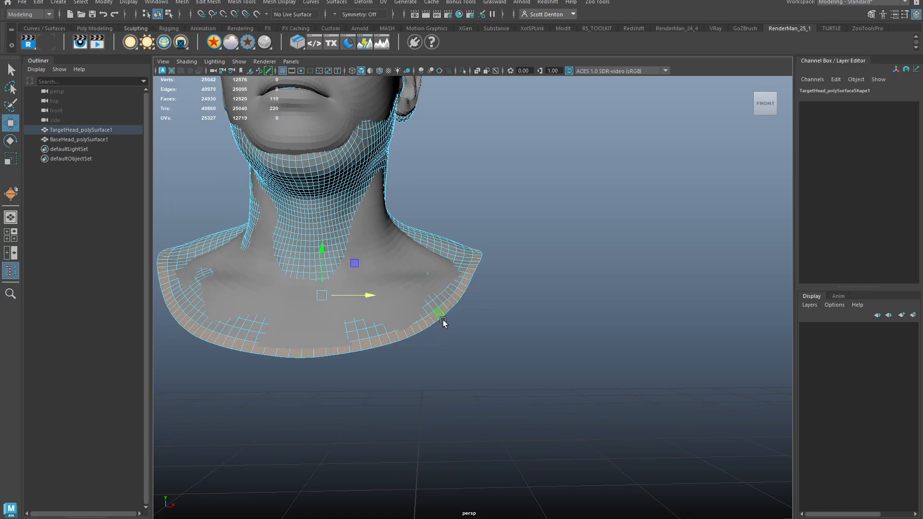
key("Delete")
right_click_drag(441, 239, 509, 202)
key("f")
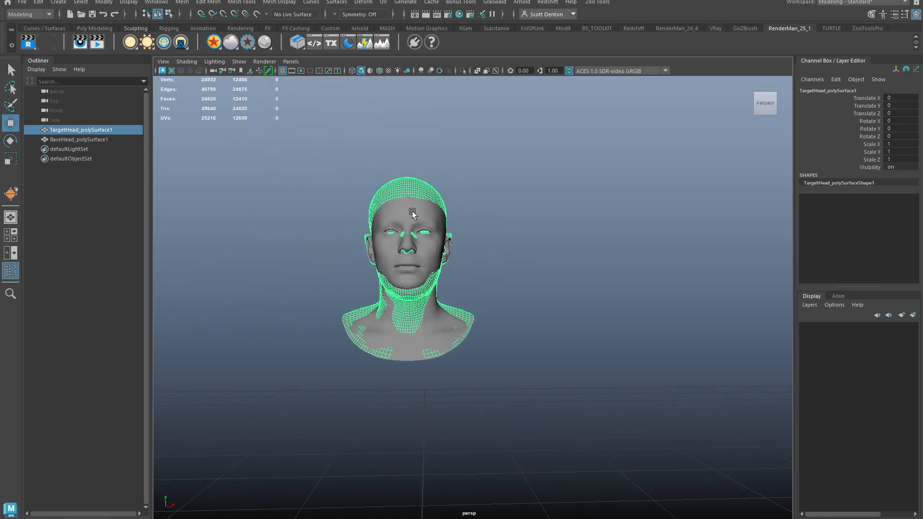
Step: Delete the construction history of all objects in the scene
left_click(434, 222)
right_click_drag(415, 209, 514, 236, "alt")
middle_click_drag(431, 192, 430, 248, "alt")
left_click(42, 4)
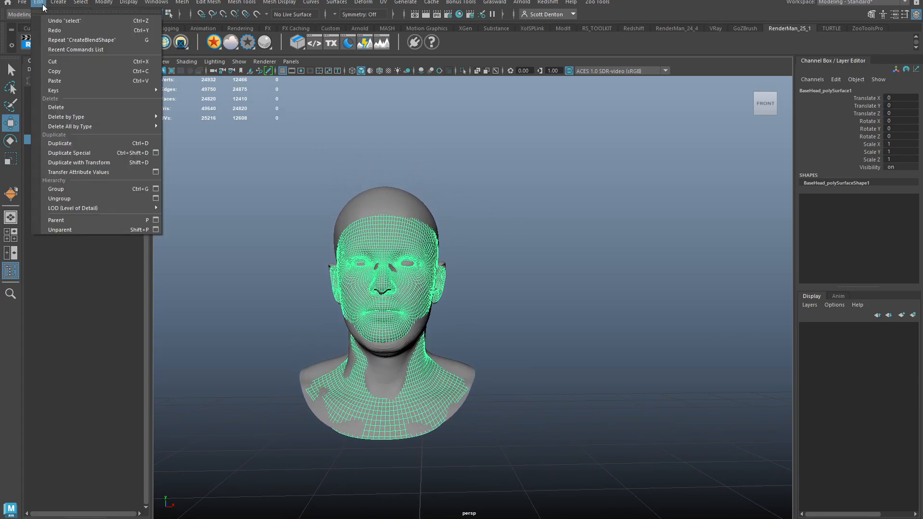
mouse_move(74, 127)
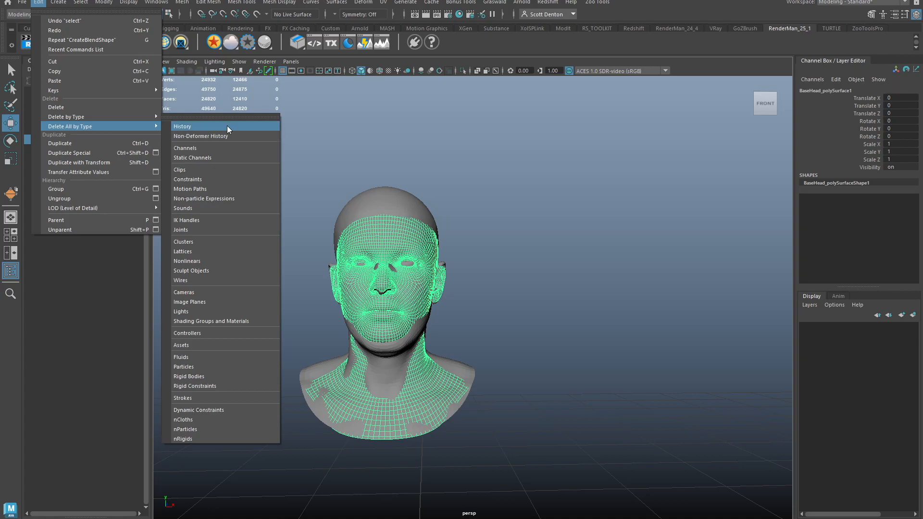
left_click(227, 125)
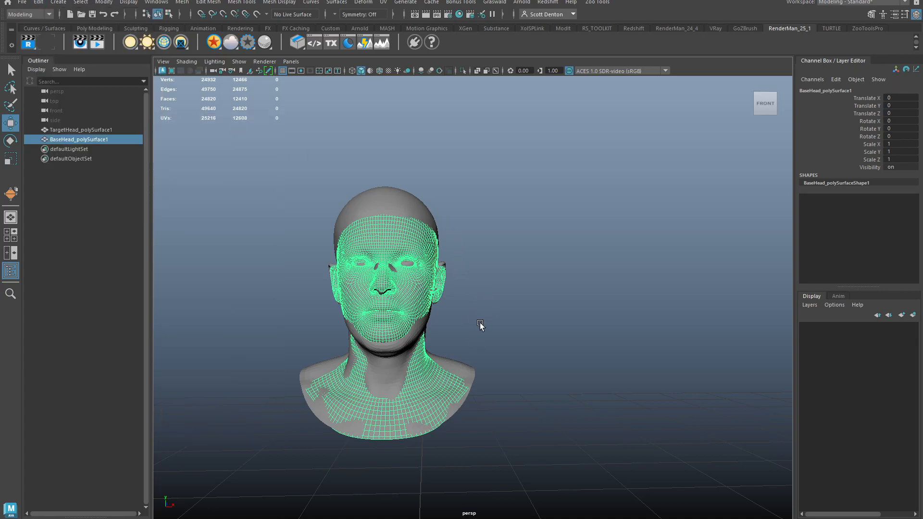
Step: Move the TargetHead mesh along X so it stands clear beside the BaseHead mesh
left_click(378, 207)
middle_click_drag(455, 273, 649, 284)
left_click(508, 178)
right_click_drag(498, 241, 568, 251, "alt")
middle_click_drag(568, 252, 546, 231, "alt")
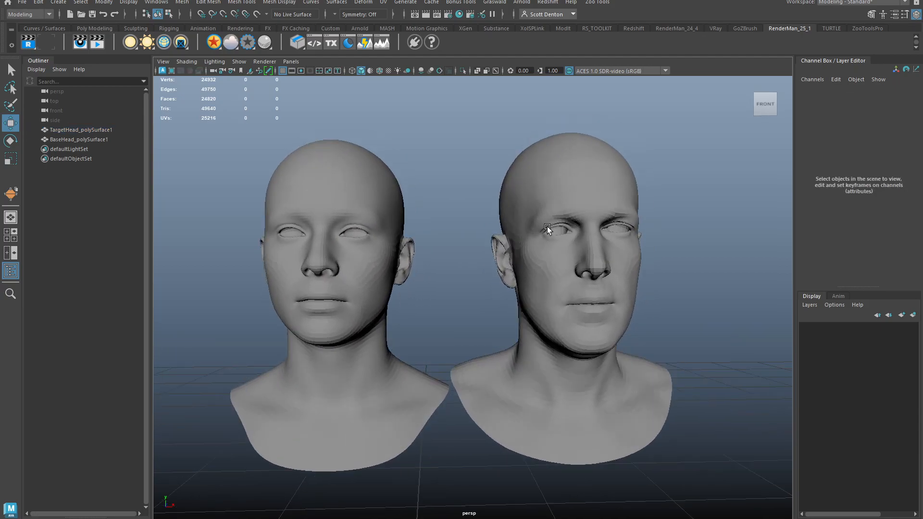
Step: Create a blend shape on BaseHead with TargetHead as the target, and open the Shape Editor
left_click(539, 197)
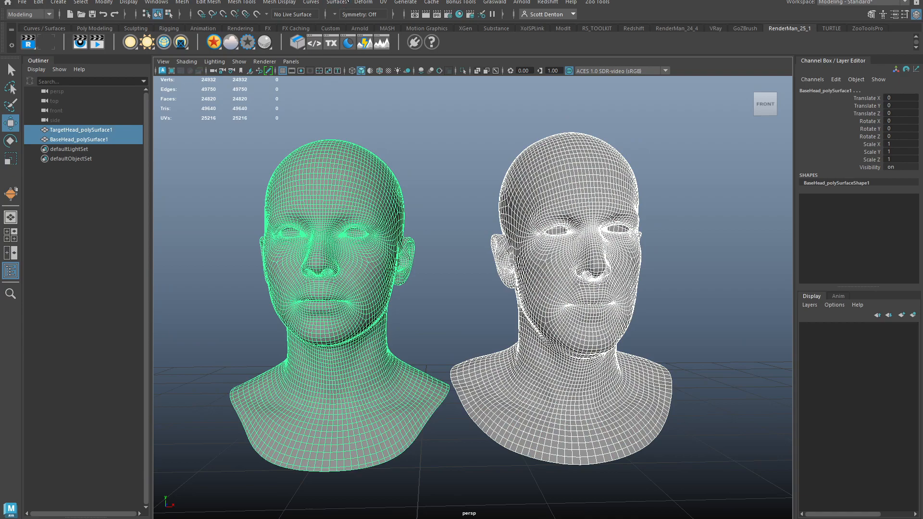
left_click(363, 2)
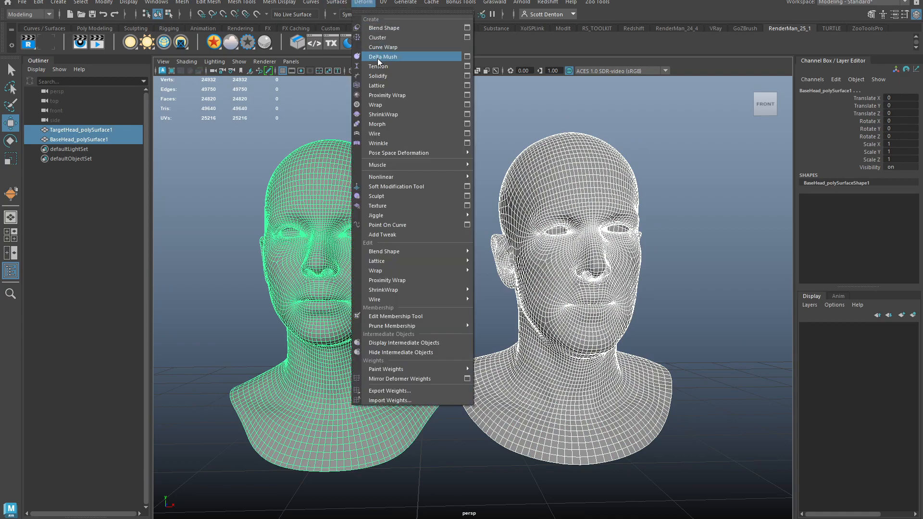
left_click(377, 29)
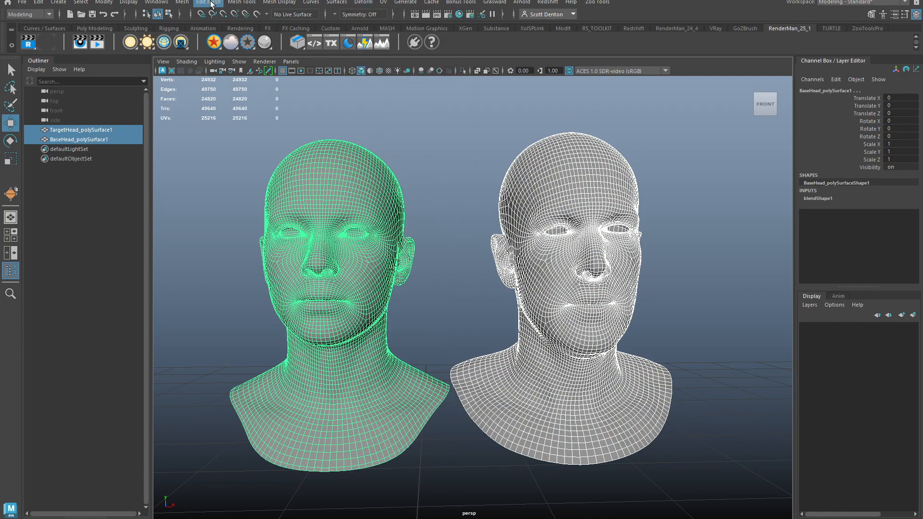
left_click(157, 2)
mouse_move(171, 67)
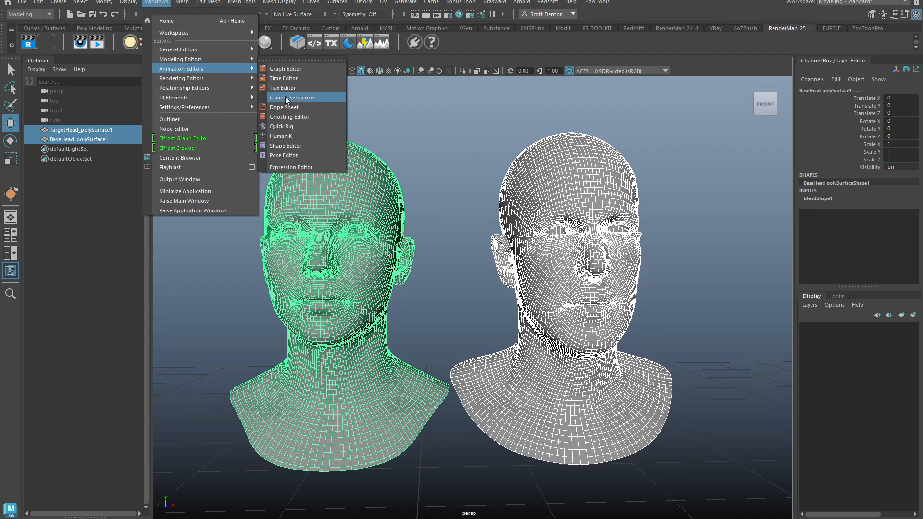
left_click(295, 145)
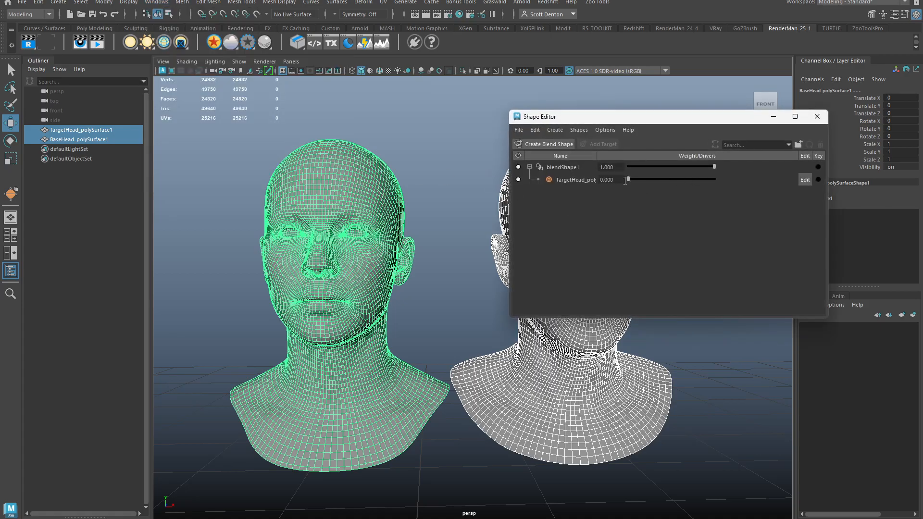
Step: Try the TargetHead weight on the blend shape and remove the blend shape by deleting all construction history in the scene
left_click_drag(628, 180, 605, 193)
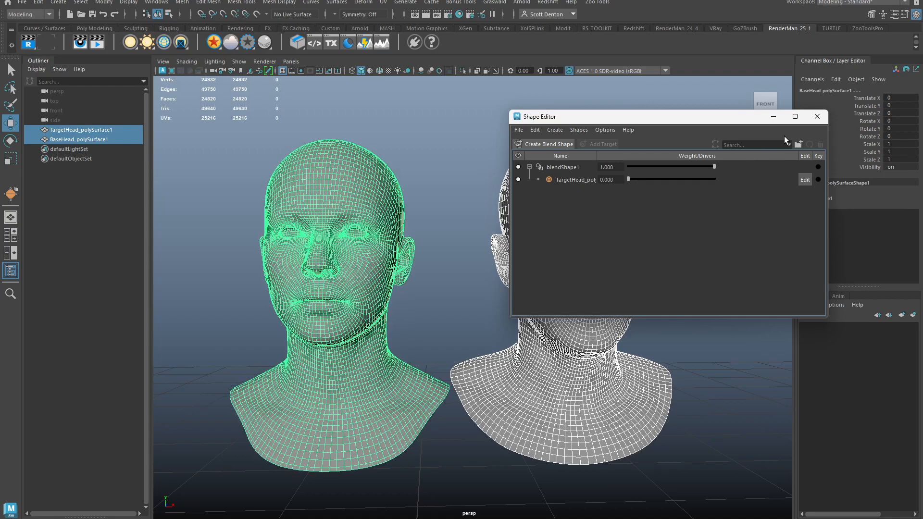
left_click(40, 2)
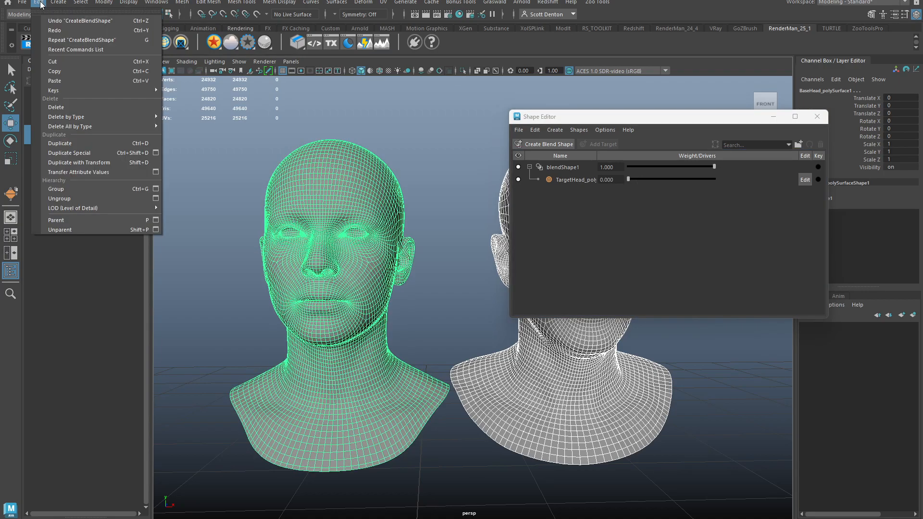
mouse_move(155, 128)
left_click(185, 127)
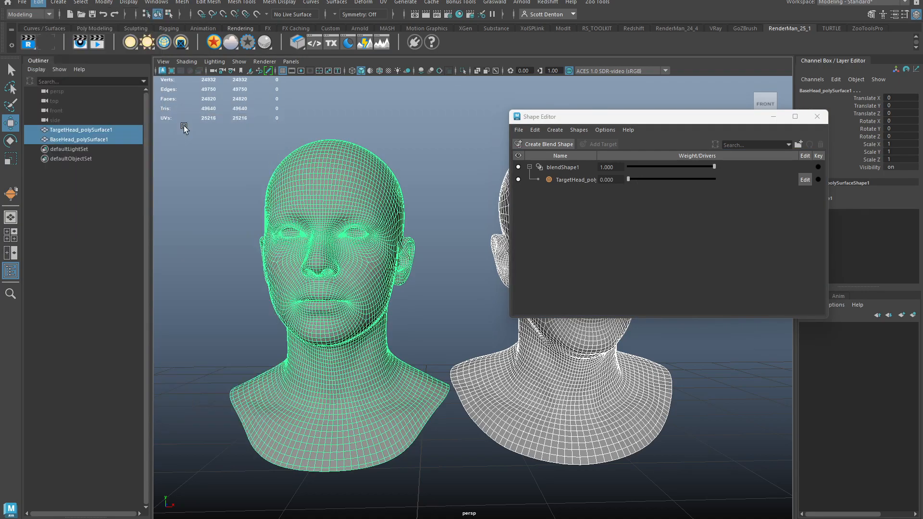
left_click_drag(555, 120, 692, 113)
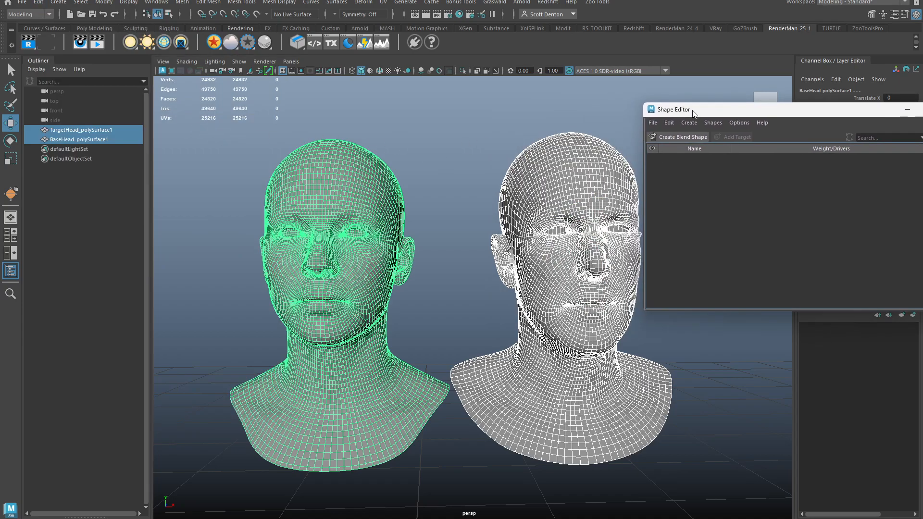
Step: Start Transfer Vertex Order with BaseHead and TargetHead selected, and pick three vertices of one cheek polygon on BaseHead as the source
left_click(425, 160)
left_click(349, 183)
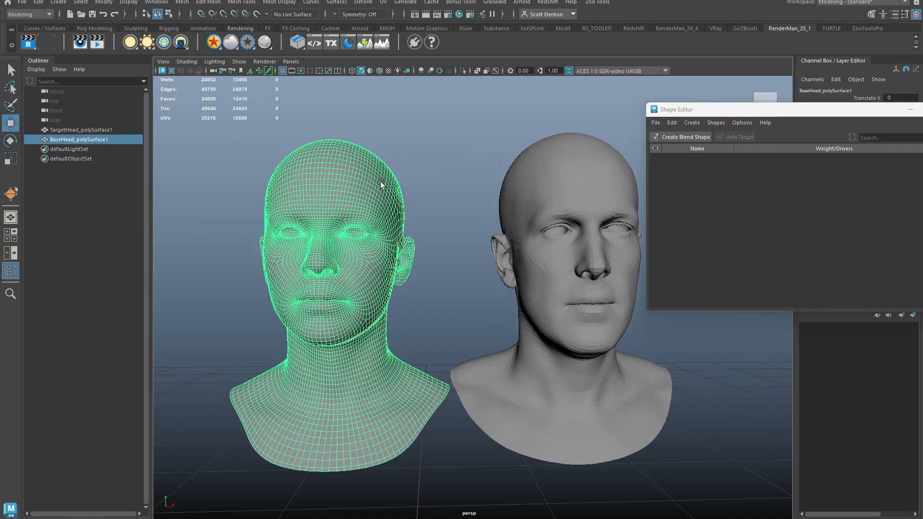
left_click(506, 183, "shift")
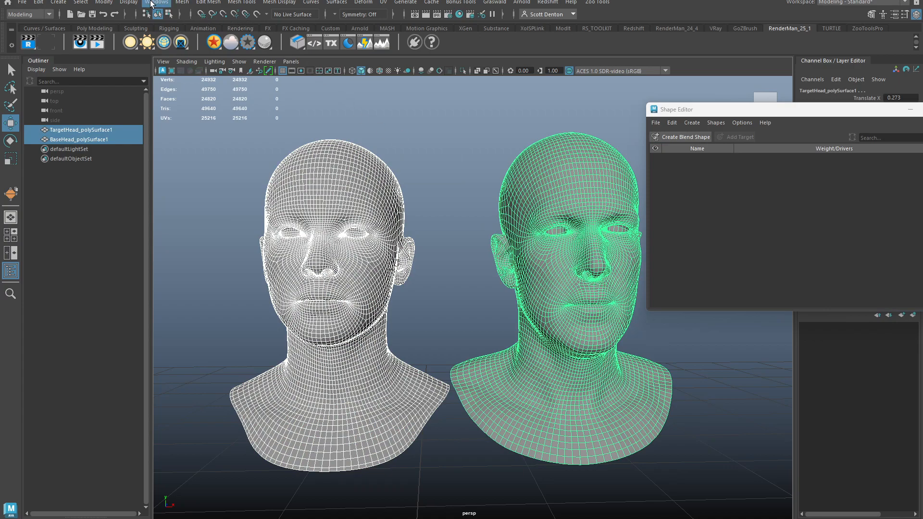
left_click(181, 3)
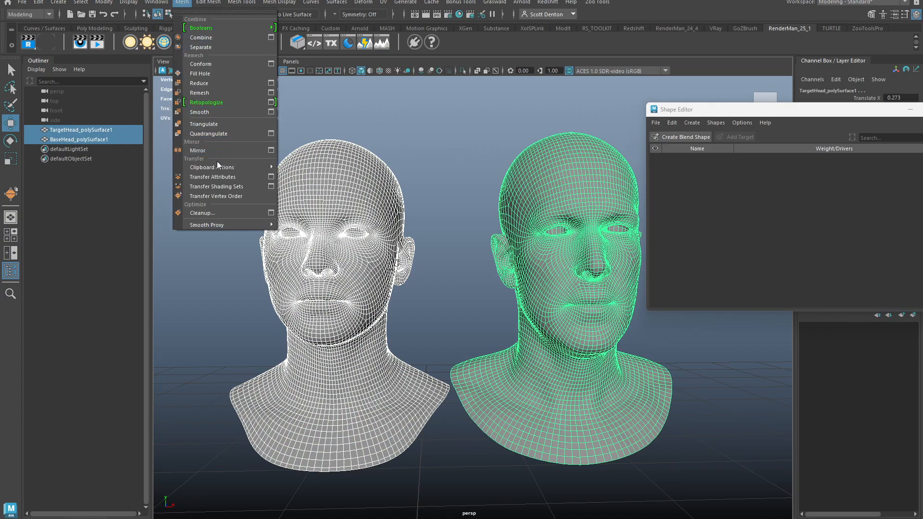
left_click(229, 196)
scroll(373, 274, "up", 10)
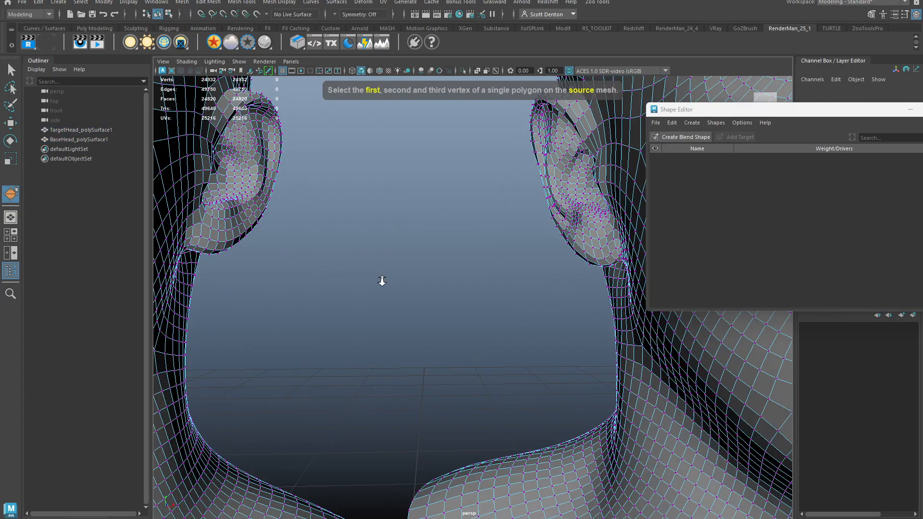
right_click_drag(416, 266, 360, 267, "alt")
middle_click_drag(360, 267, 434, 279, "alt")
right_click_drag(435, 278, 484, 287, "alt")
middle_click_drag(484, 287, 414, 276, "alt")
right_click_drag(413, 276, 469, 282, "alt")
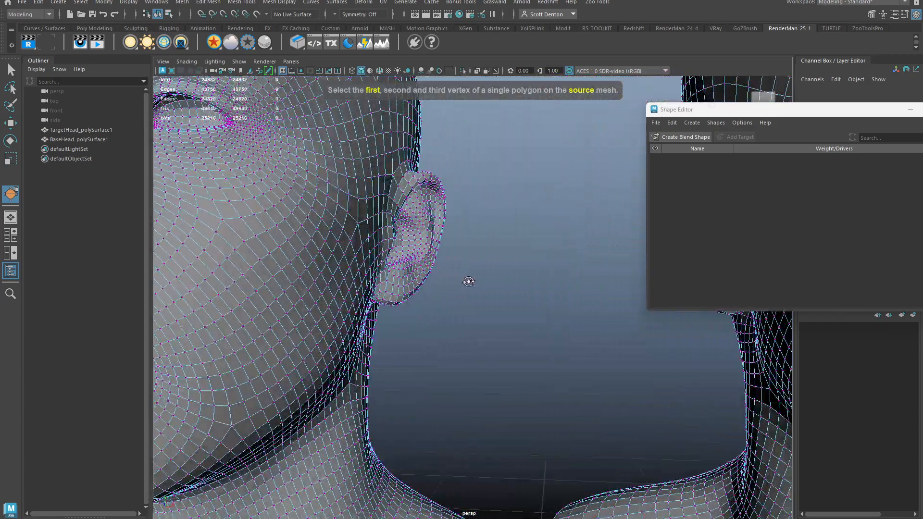
left_click(216, 233)
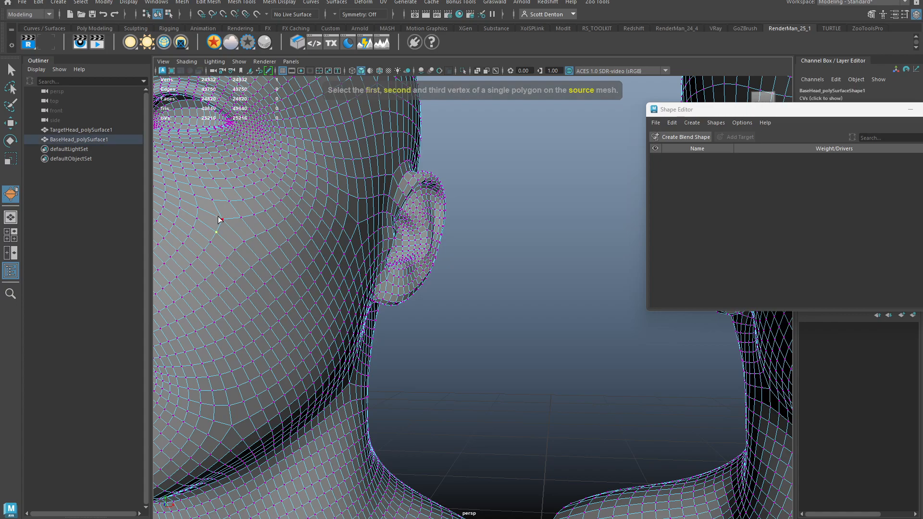
left_click(222, 219)
left_click(244, 241)
Step: Pick the three corresponding cheek vertices on TargetHead as the destination for the vertex order transfer and return to object mode
right_click_drag(471, 264, 447, 251, "alt")
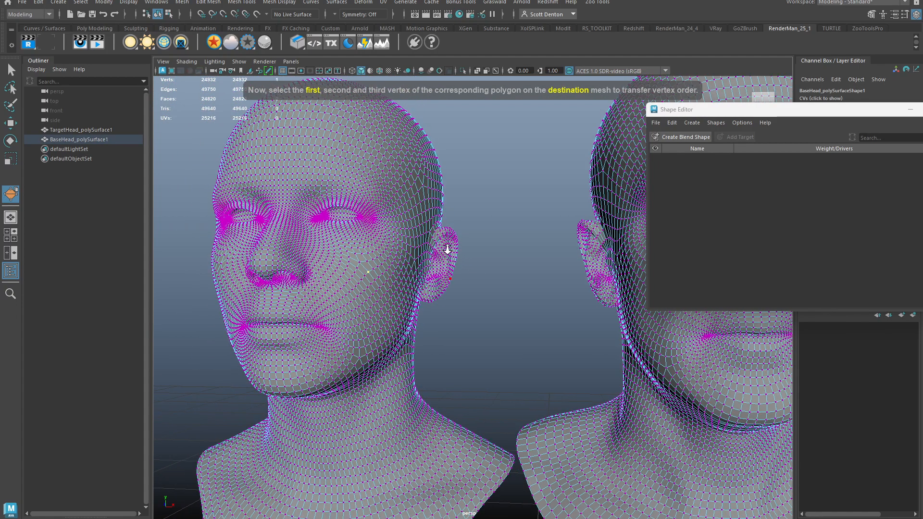
middle_click_drag(447, 251, 384, 234, "alt")
left_click_drag(384, 235, 351, 233, "alt")
right_click_drag(351, 233, 376, 251, "alt")
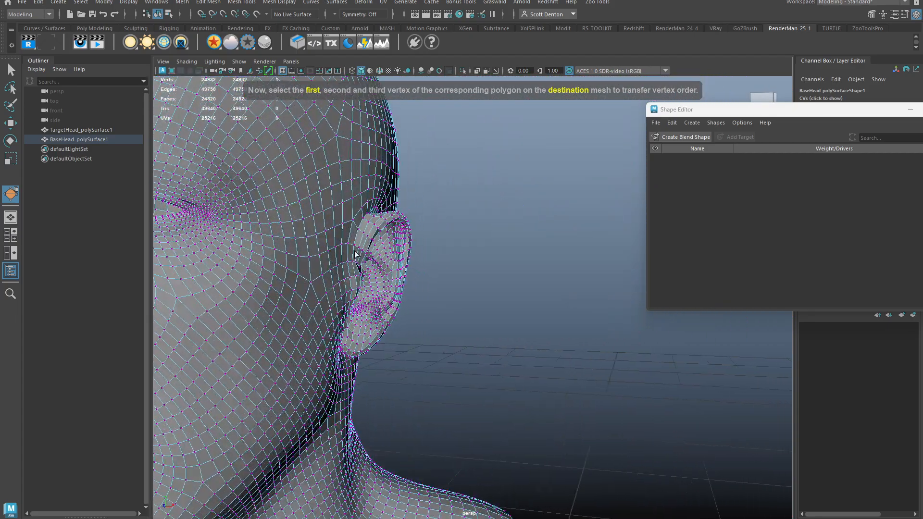
left_click_drag(376, 251, 390, 250, "alt")
left_click(335, 289)
left_click(340, 276)
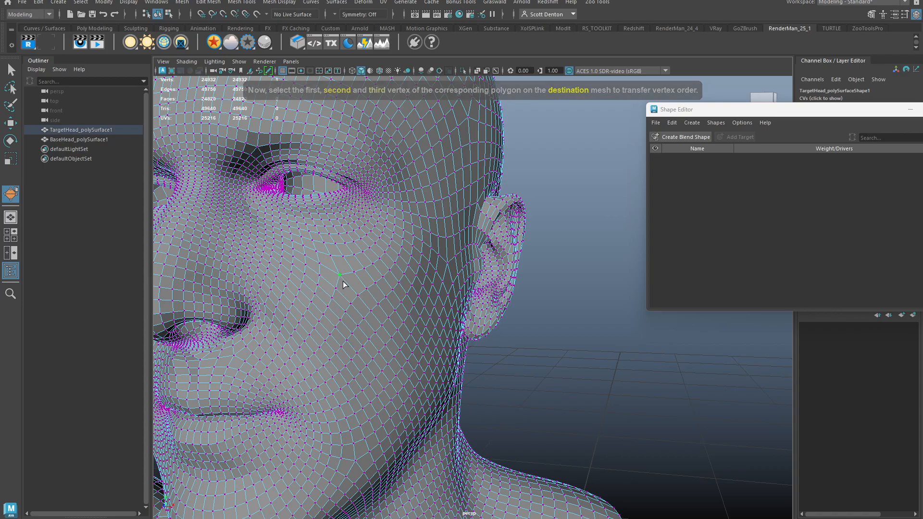
left_click(365, 292)
key("w")
right_click_drag(343, 243, 364, 229)
Step: Select the BaseHead mesh and delete the construction history of all objects in the scene
right_click_drag(419, 209, 333, 202, "alt")
middle_click_drag(332, 202, 384, 197, "alt")
left_click(295, 226)
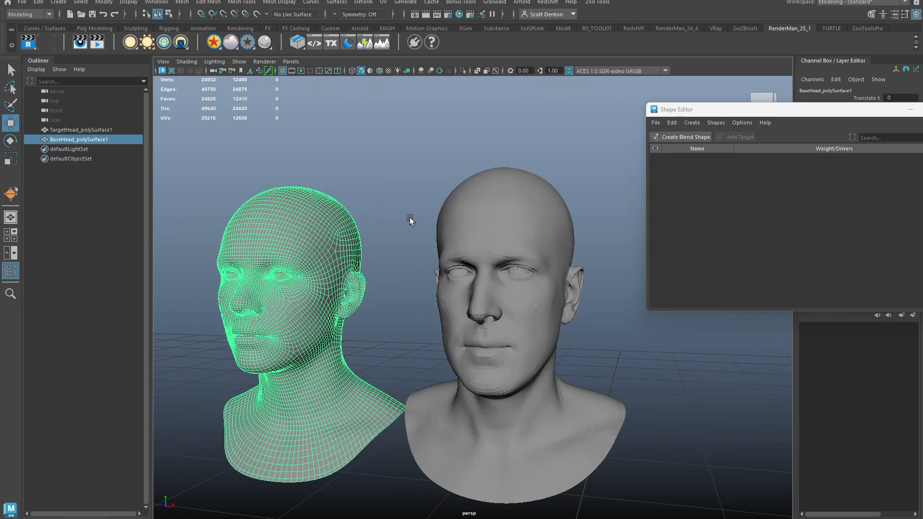
left_click(38, 4)
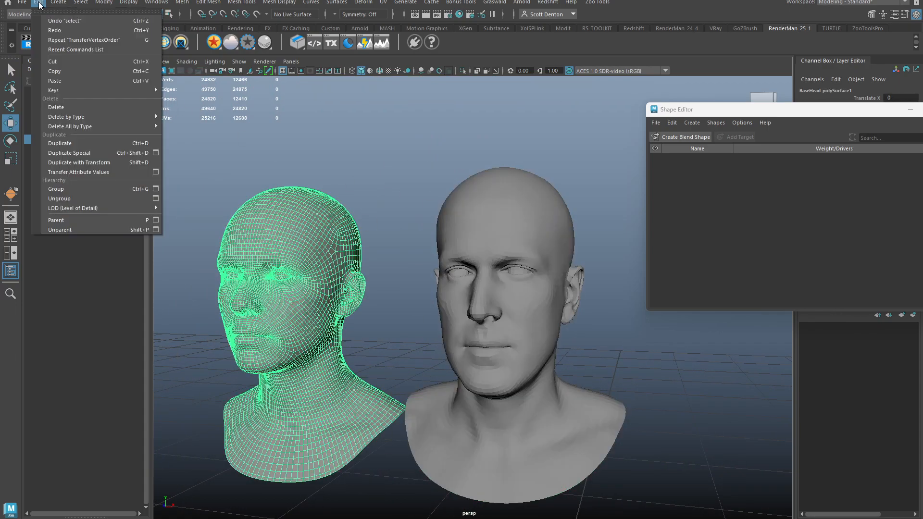
mouse_move(74, 128)
left_click(177, 127)
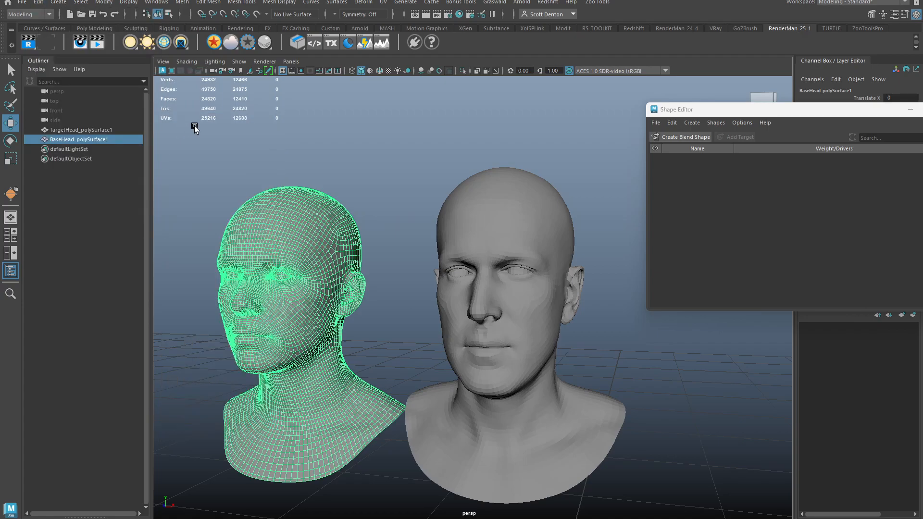
Step: Create a blend shape on BaseHead with TargetHead as the target and test the morph with its weight
left_click(470, 206, "shift")
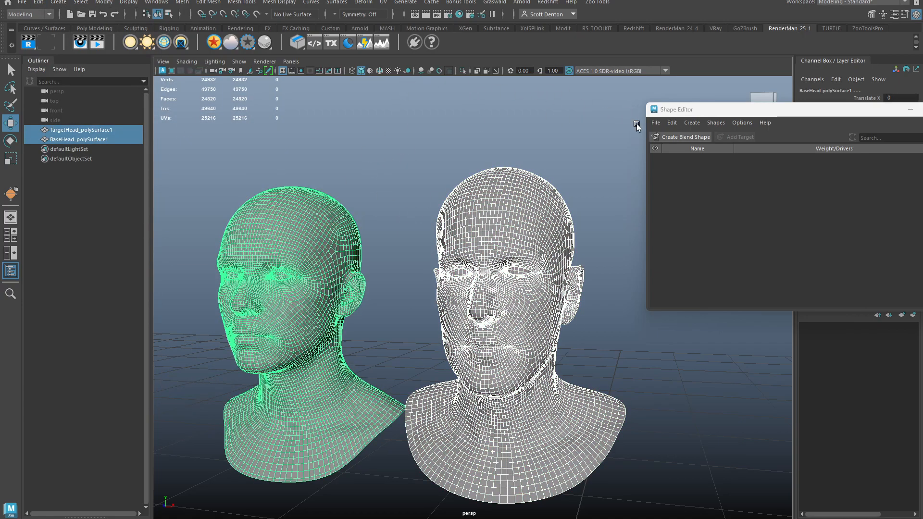
left_click(673, 138)
left_click_drag(763, 172, 654, 183)
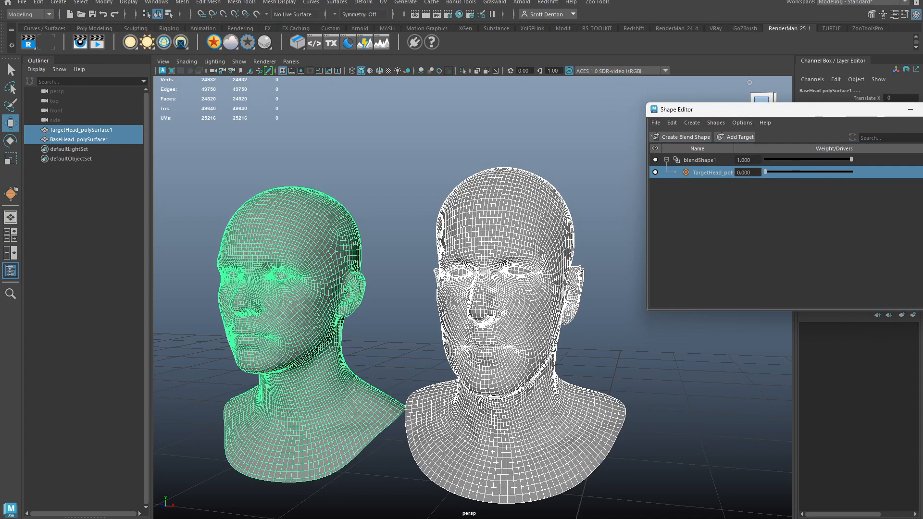
Step: Remove the TargetHead blend target and the blend shape by deleting all history, and close the Shape Editor
key("Delete")
left_click(499, 194)
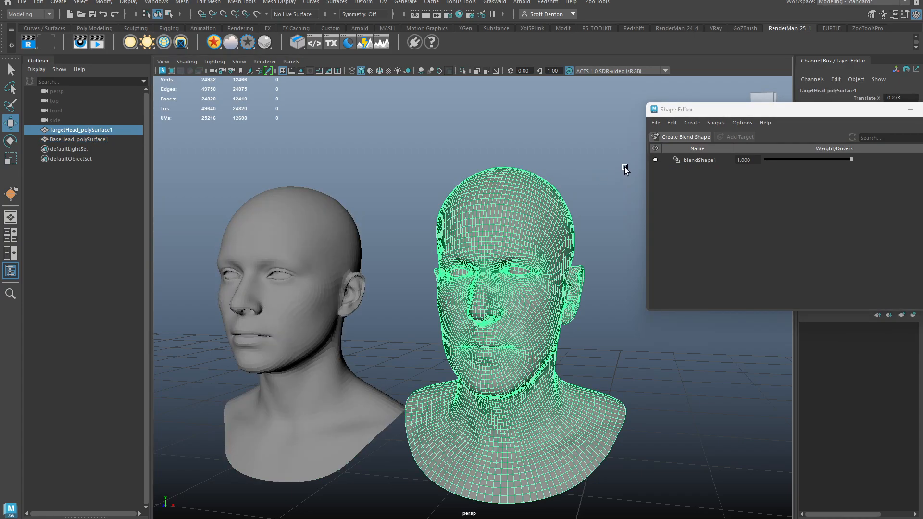
left_click(39, 4)
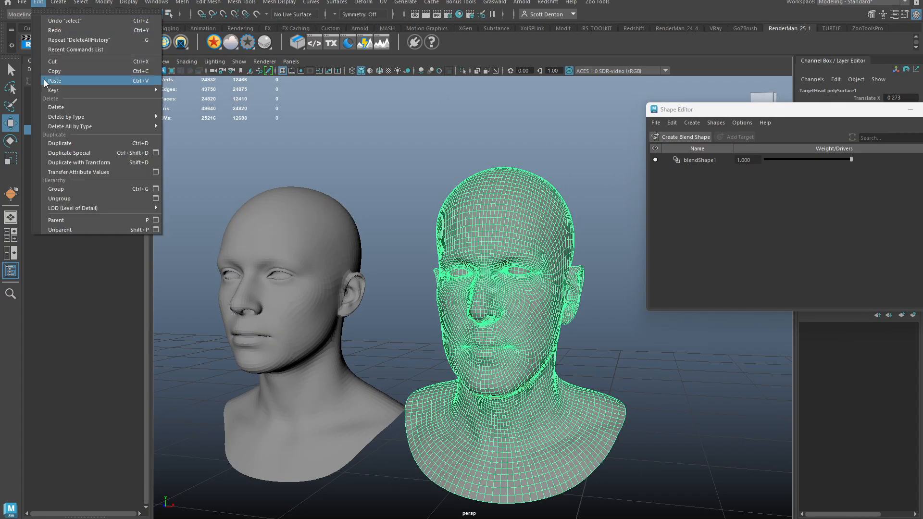
mouse_move(100, 126)
left_click(182, 127)
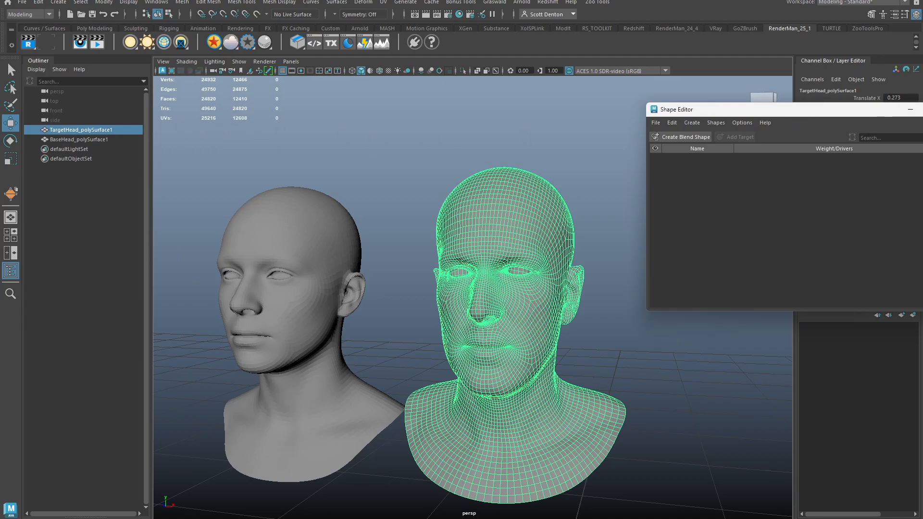
left_click(922, 109)
Step: Set the TargetHead mesh's Translate X to 0 so it sits back at its original position over BaseHead
left_click(578, 152)
left_click(504, 205)
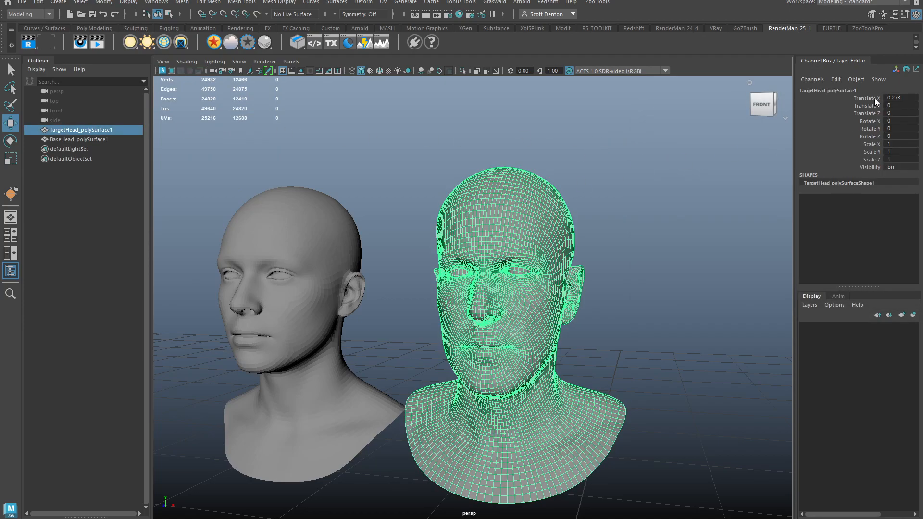
left_click(899, 98)
type("0")
key("Return")
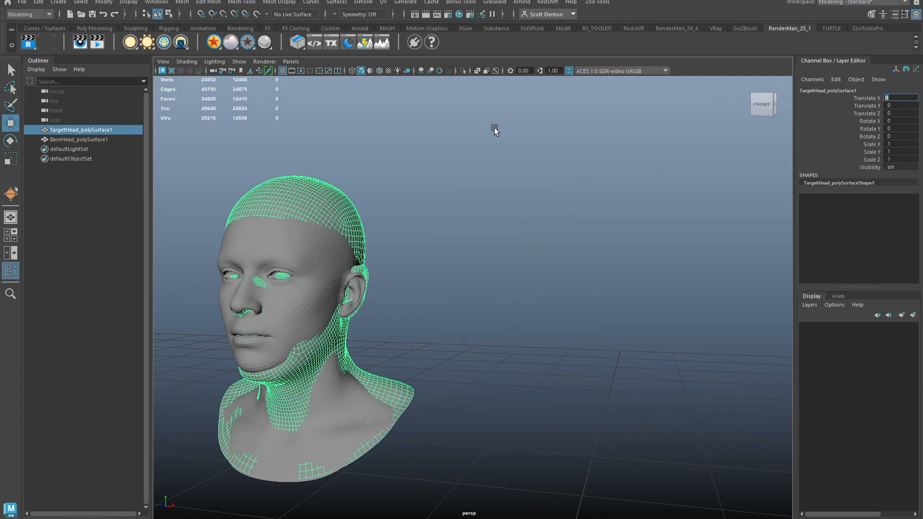
key("f")
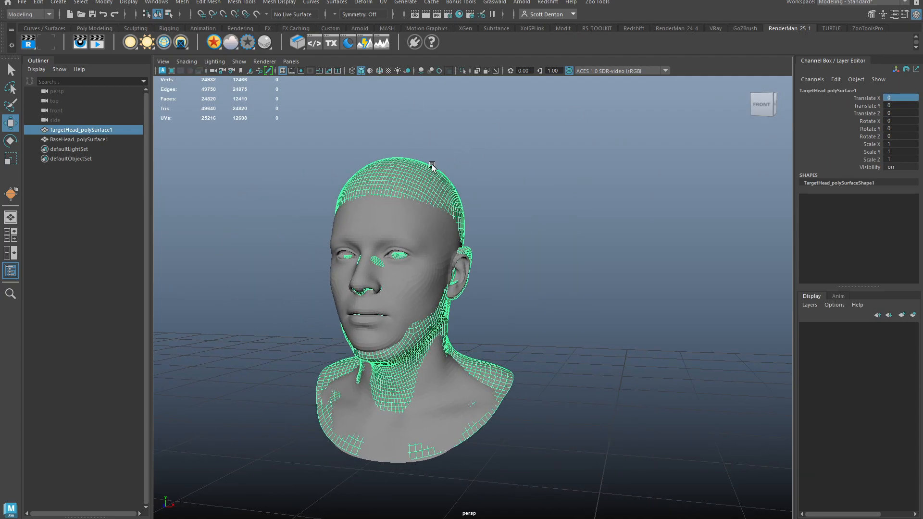
Step: Export the selected TargetHead mesh as OBJ, overwriting TargetHead in the HairTrans_tutorial folder, and deselect it
left_click(22, 2)
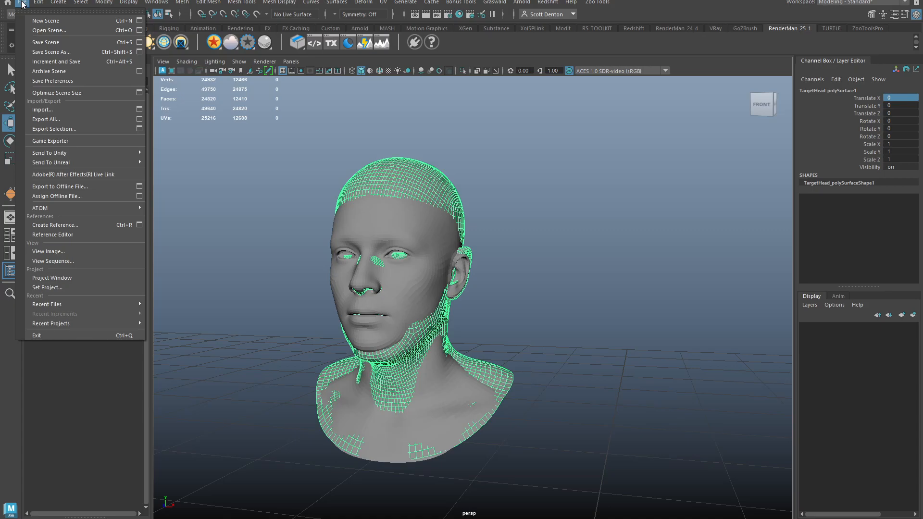
left_click(43, 129)
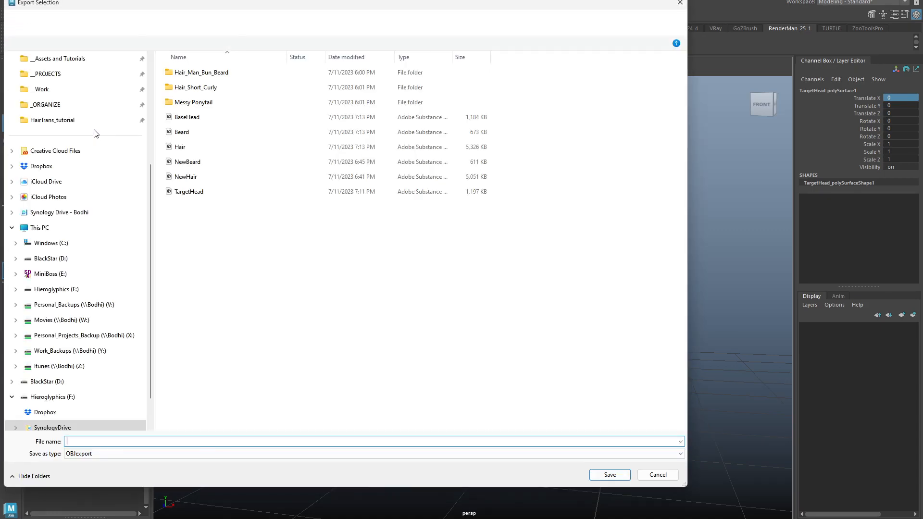
left_click(194, 193)
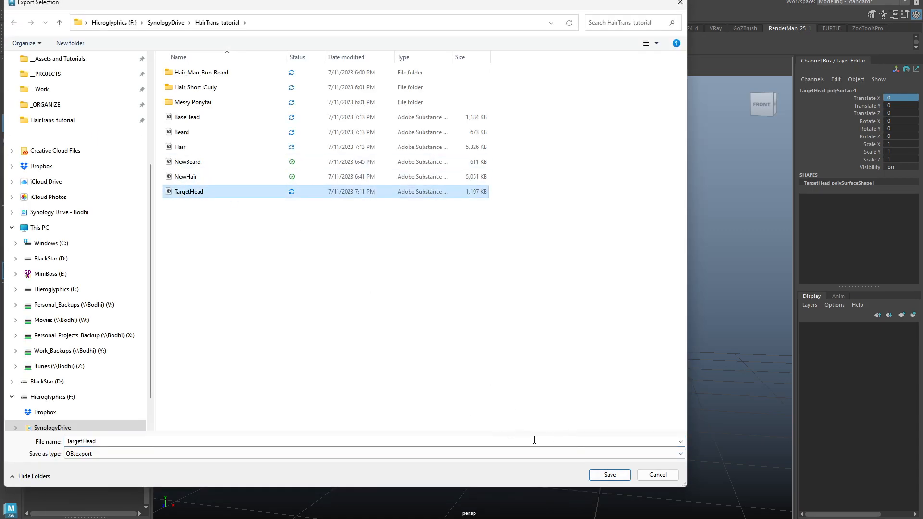
left_click(609, 475)
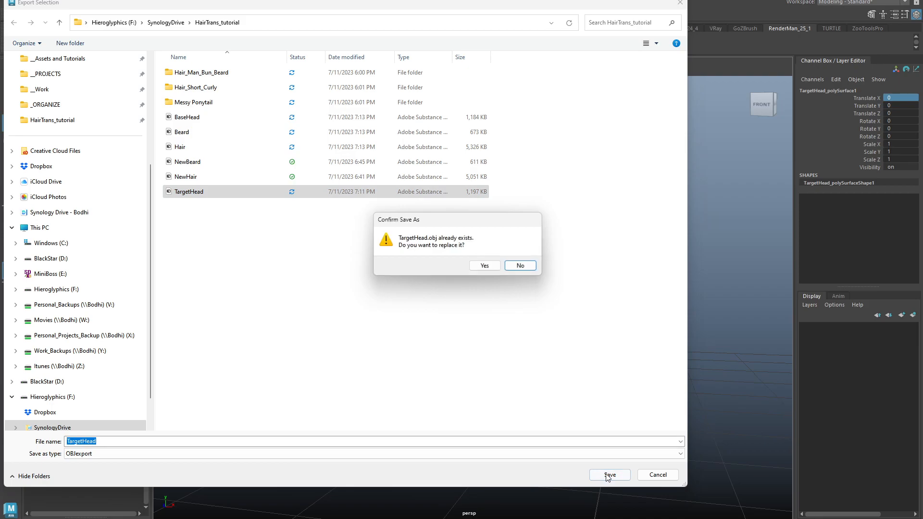
left_click(484, 266)
left_click(554, 289)
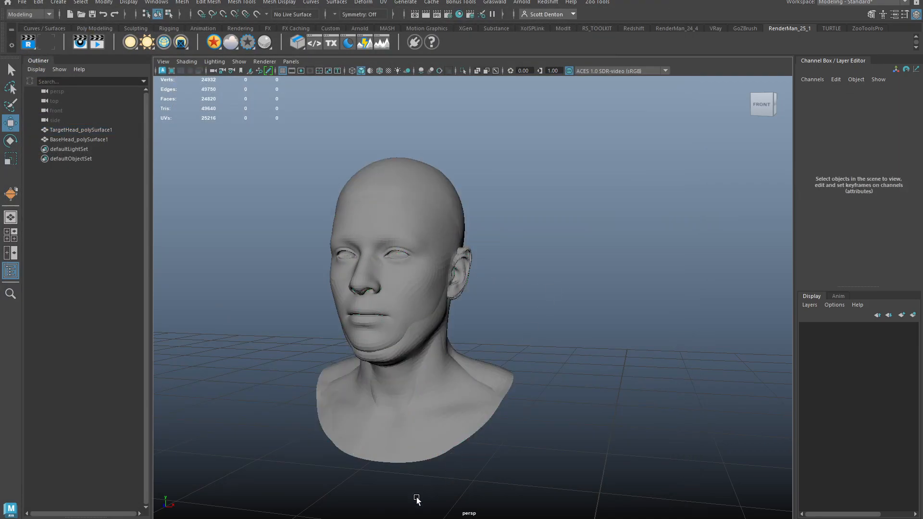
Step: Switch to Wrap and delete all existing LoadGeom, Lattice and SaveGeom nodes from the graph
left_click(420, 518)
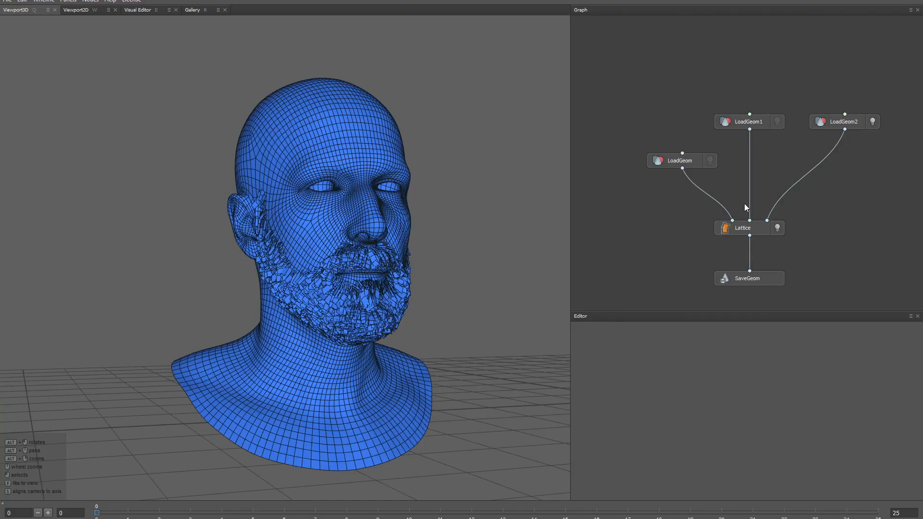
left_click_drag(634, 89, 896, 176)
key("Delete")
left_click_drag(696, 198, 815, 276)
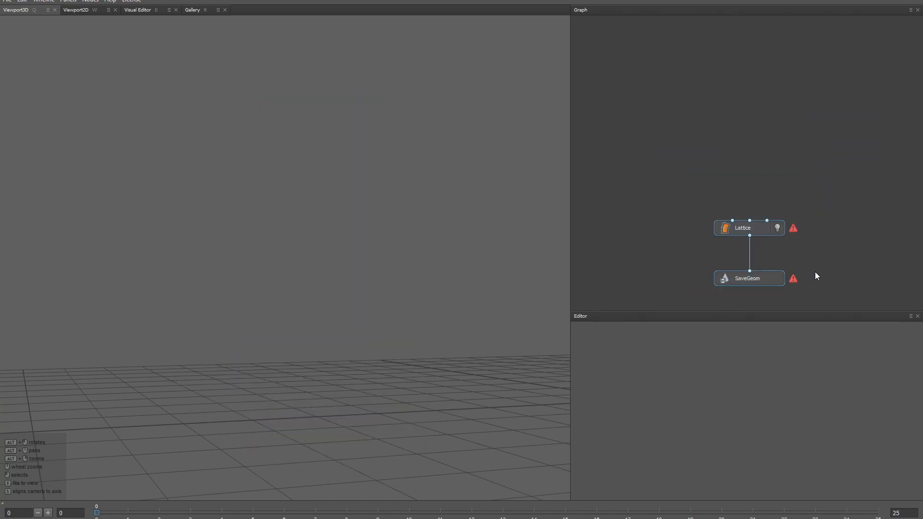
key("Delete")
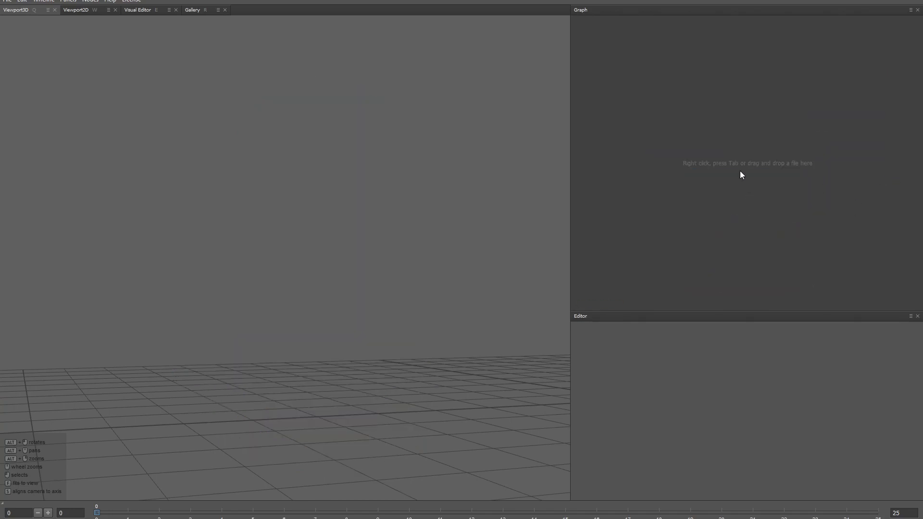
Step: Add two LoadGeom nodes side by side in the empty node graph
right_click(699, 126)
mouse_move(721, 146)
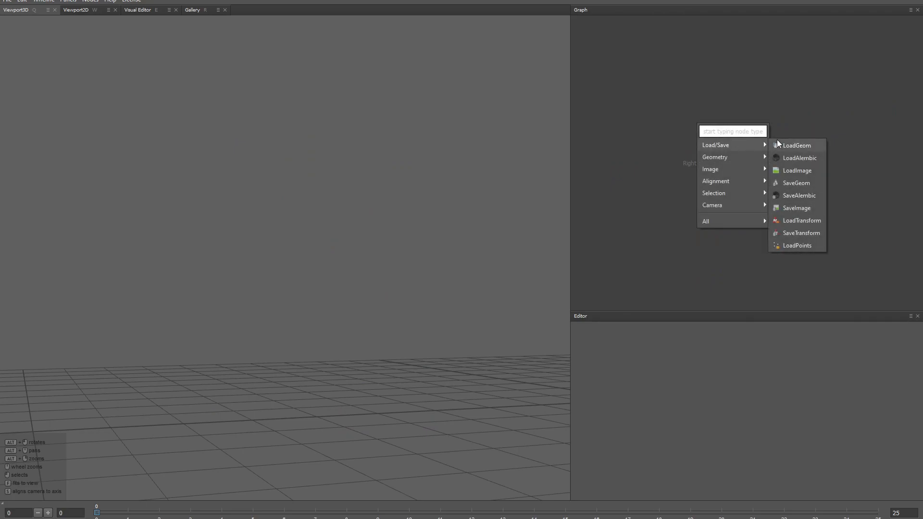
left_click(792, 146)
right_click(793, 131)
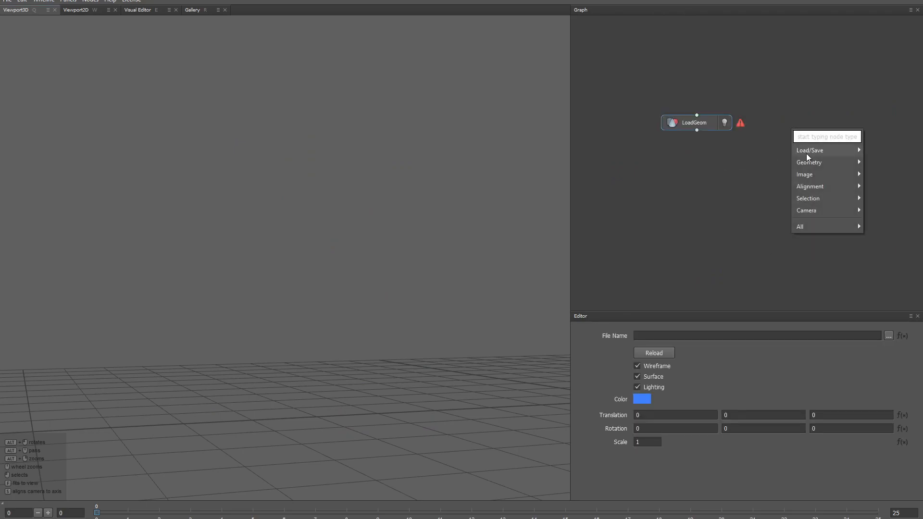
mouse_move(806, 152)
left_click(879, 151)
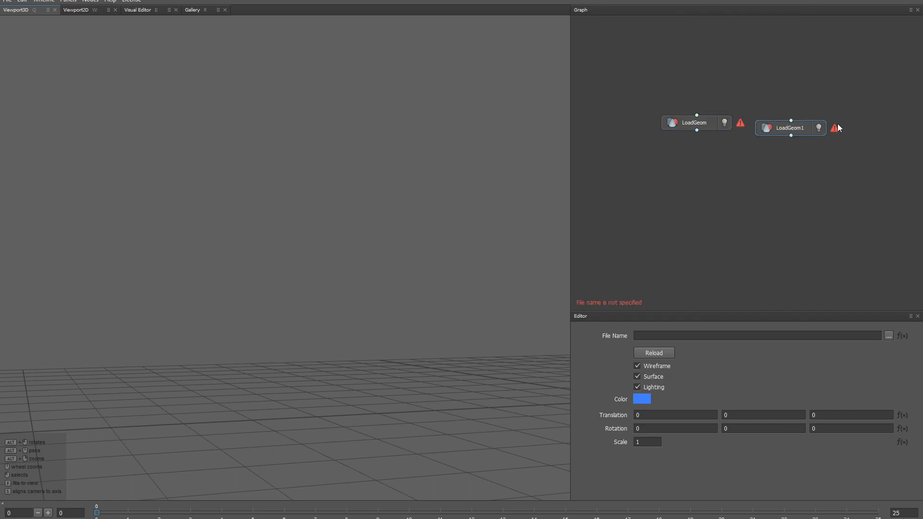
Step: Add a third LoadGeom node and space all three LoadGeom nodes evenly in a horizontal row
right_click(870, 131)
mouse_move(899, 149)
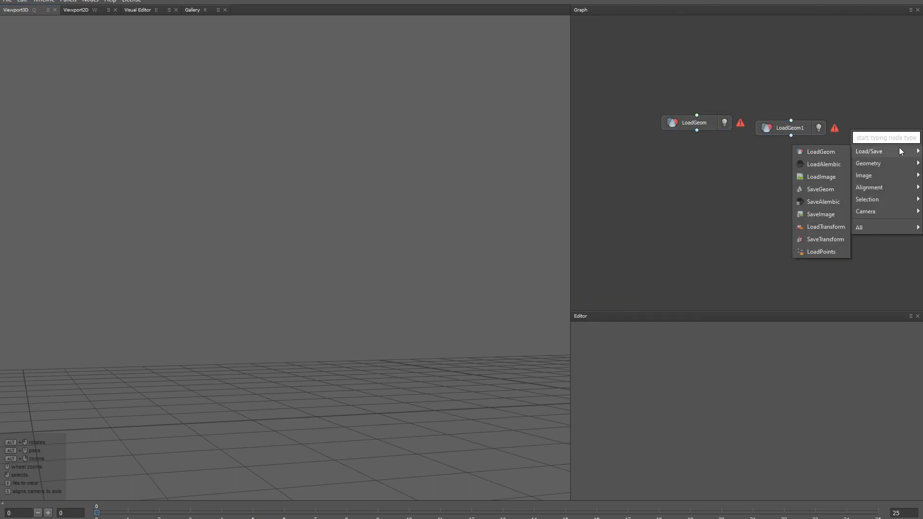
left_click(839, 151)
left_click_drag(738, 126, 680, 126)
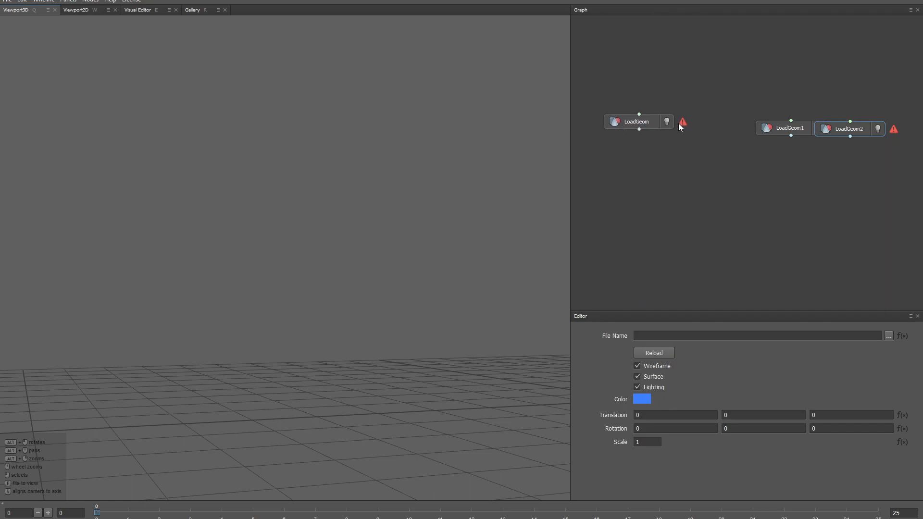
left_click_drag(776, 131, 725, 115)
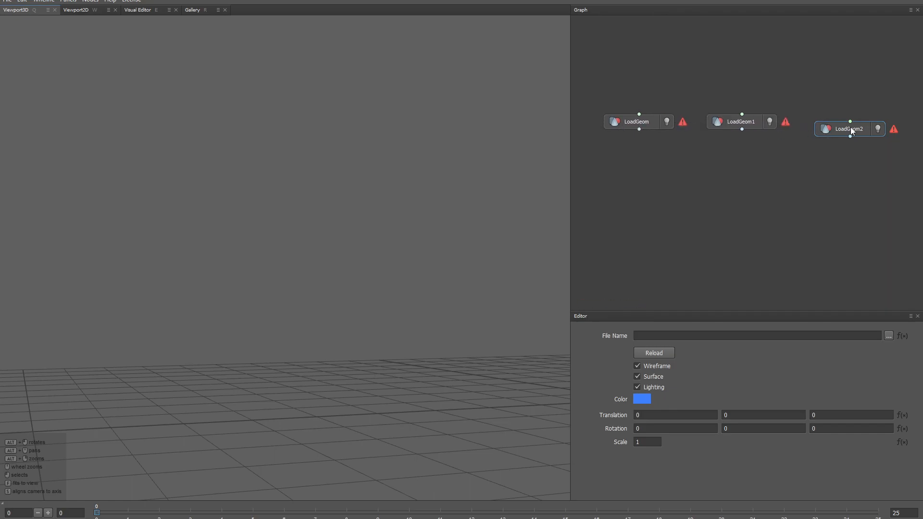
left_click_drag(850, 128, 849, 120)
Step: Add a Lattice node and place it centrally below the row of LoadGeom nodes
right_click(809, 197)
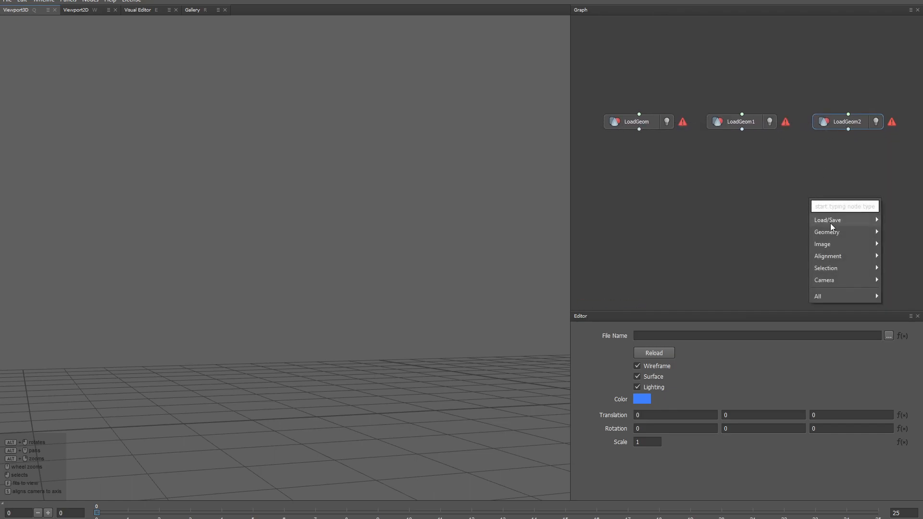
mouse_move(829, 223)
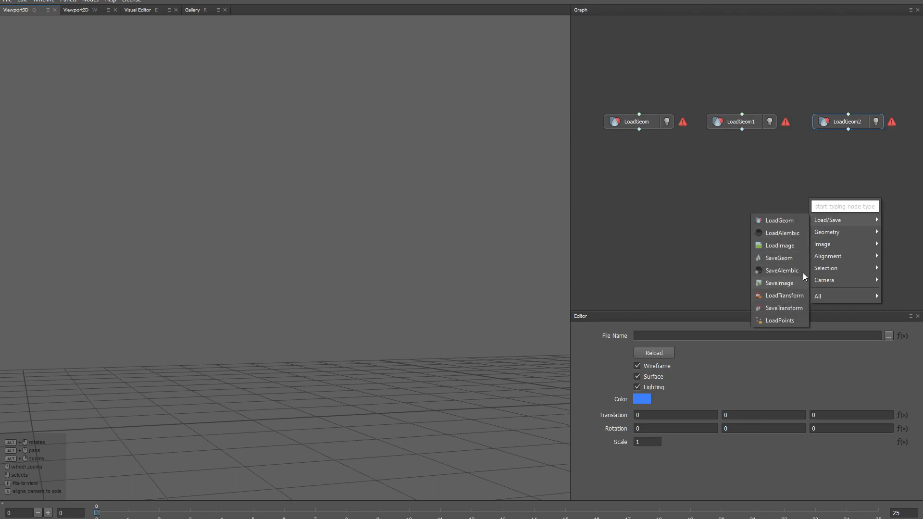
mouse_move(866, 235)
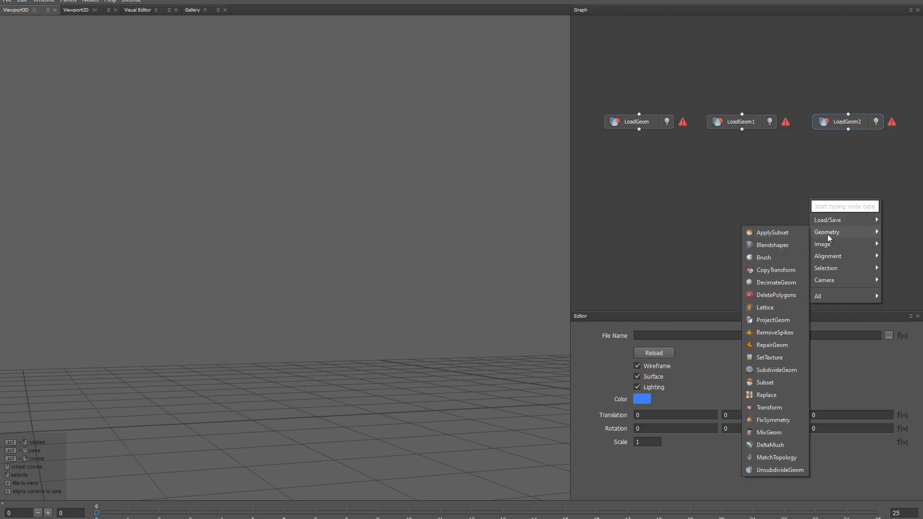
left_click(781, 308)
left_click_drag(797, 198, 714, 211)
Step: Connect LoadGeom, LoadGeom1 and LoadGeom2 to the Lattice node's first, second and third inputs respectively
left_click_drag(638, 129, 709, 202)
left_click_drag(742, 129, 740, 208)
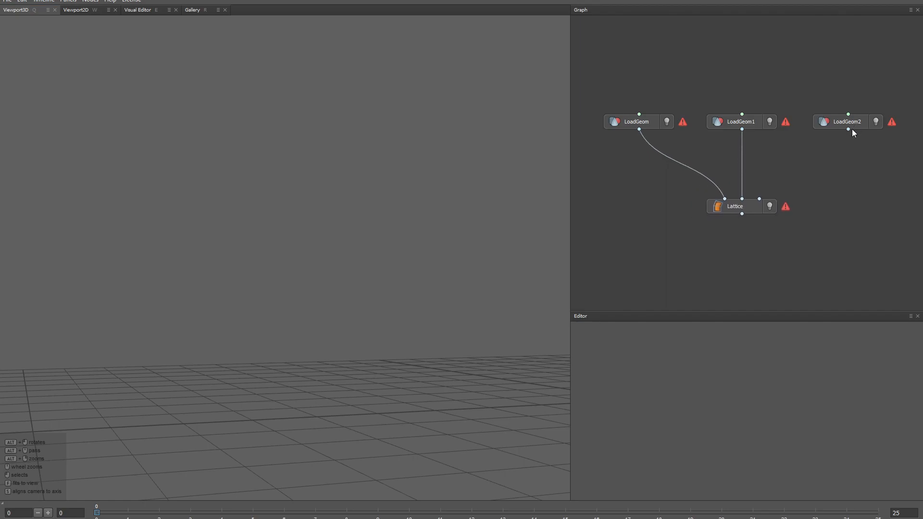
left_click_drag(848, 130, 725, 215)
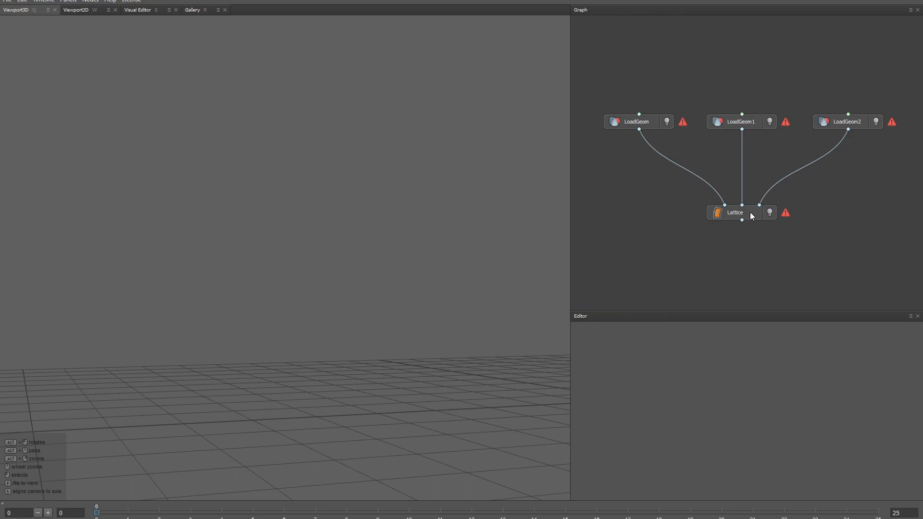
left_click(742, 214)
Step: Load the Hair geometry from the HairTrans_tutorial folder into the first LoadGeom node
left_click(649, 124)
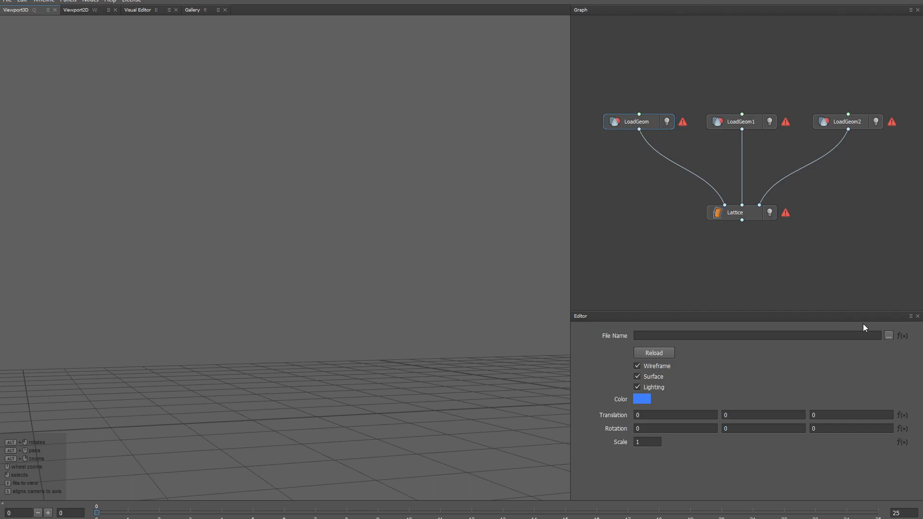
left_click(888, 336)
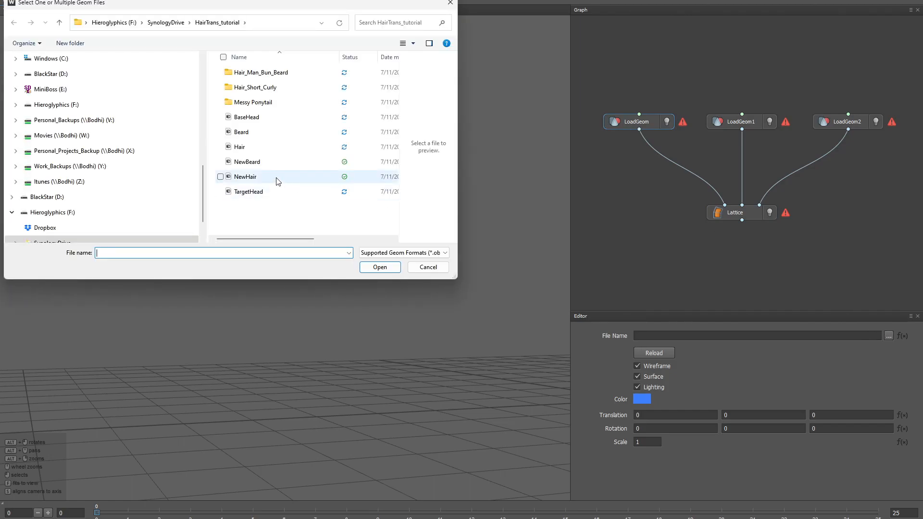
left_click(240, 147)
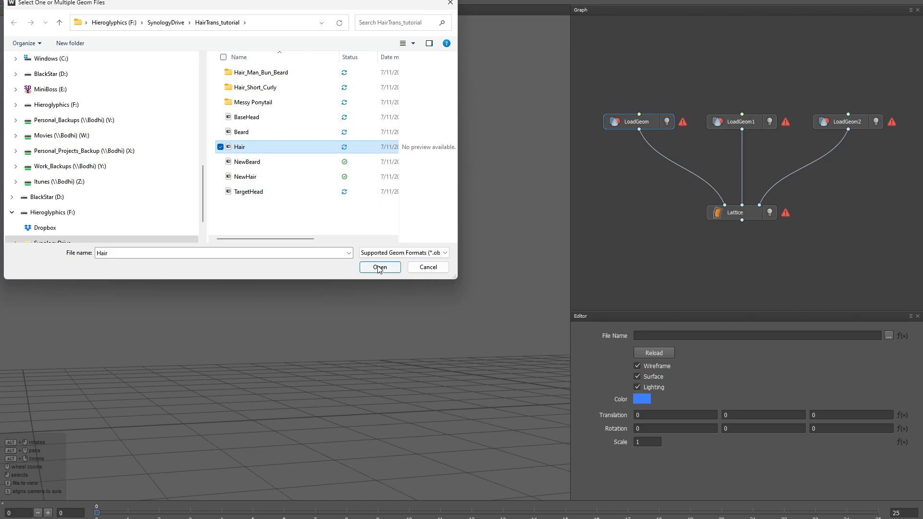
left_click(380, 267)
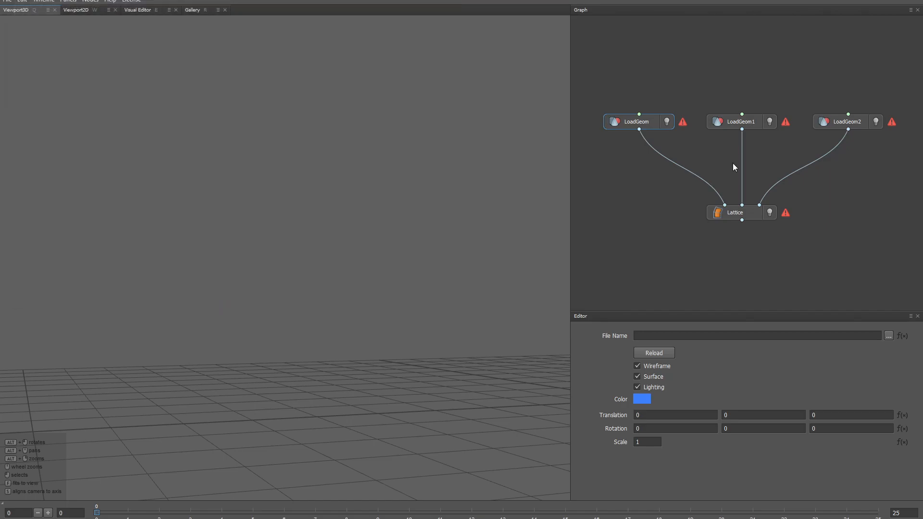
Step: Load the BaseHead geometry from the HairTrans_tutorial folder into LoadGeom1
left_click(742, 123)
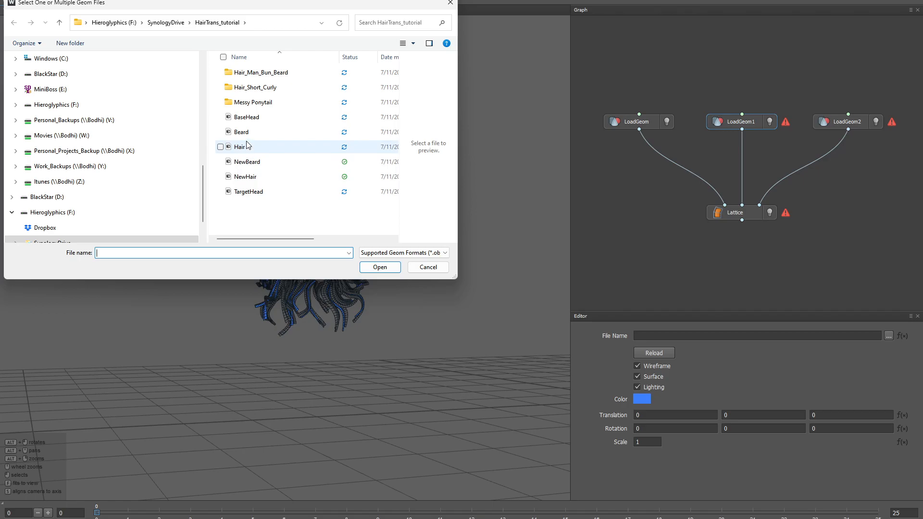
left_click(245, 118)
left_click(379, 267)
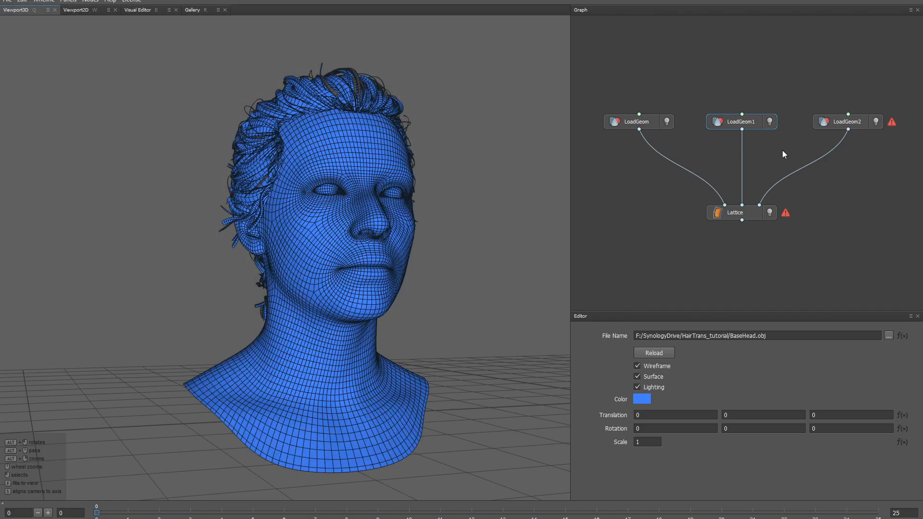
Step: Load the TargetHead geometry from the HairTrans_tutorial folder into LoadGeom2
left_click(840, 122)
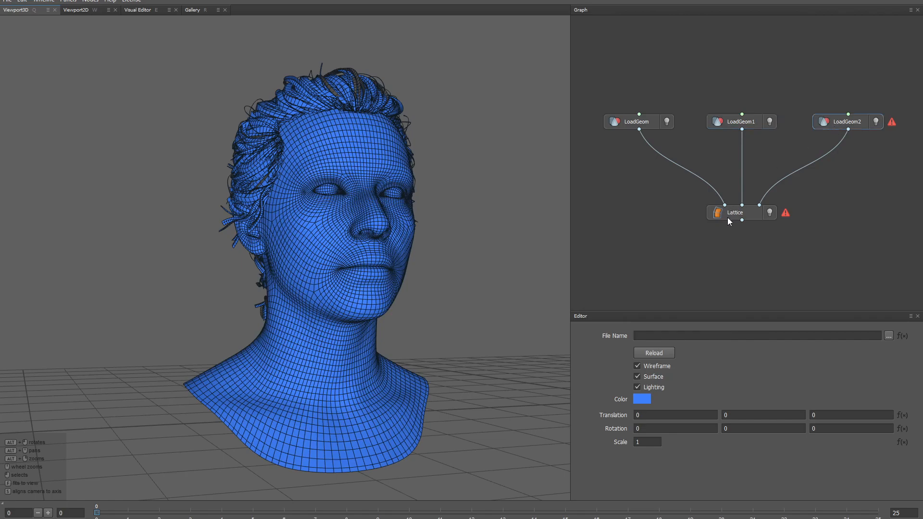
left_click(888, 335)
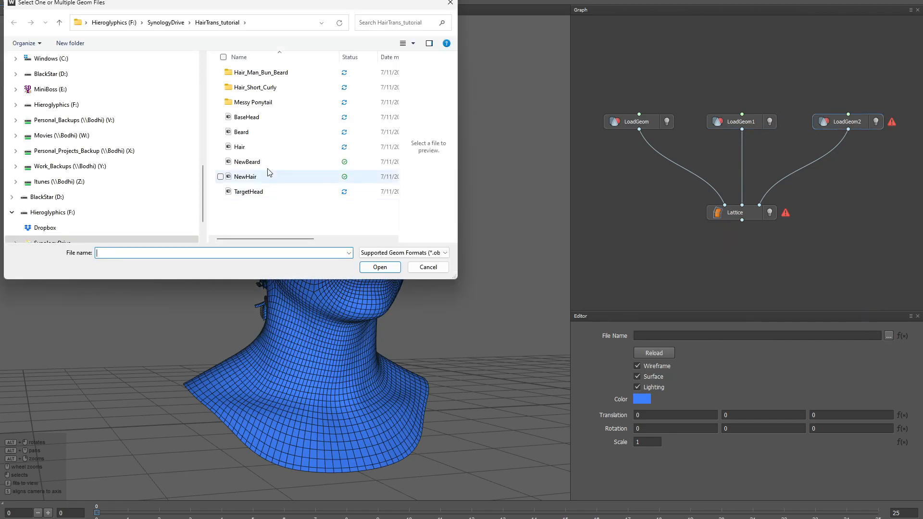
left_click(248, 192)
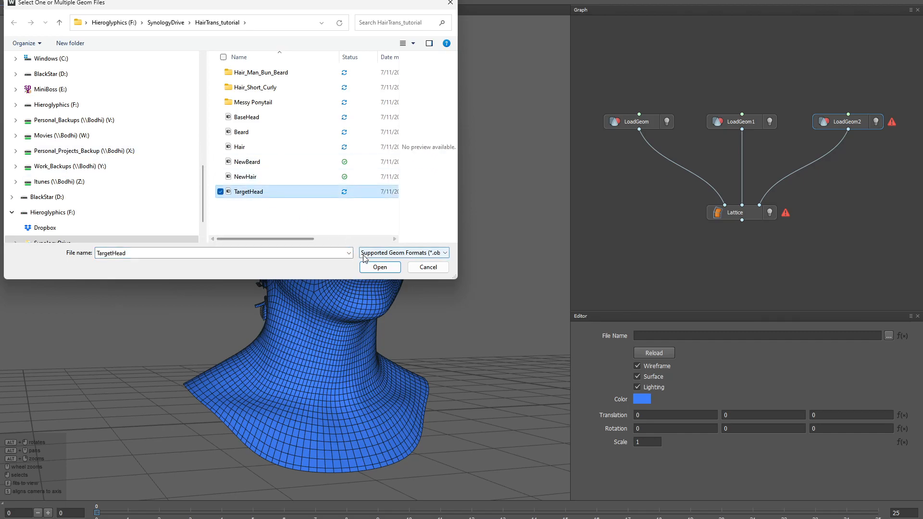
left_click(379, 267)
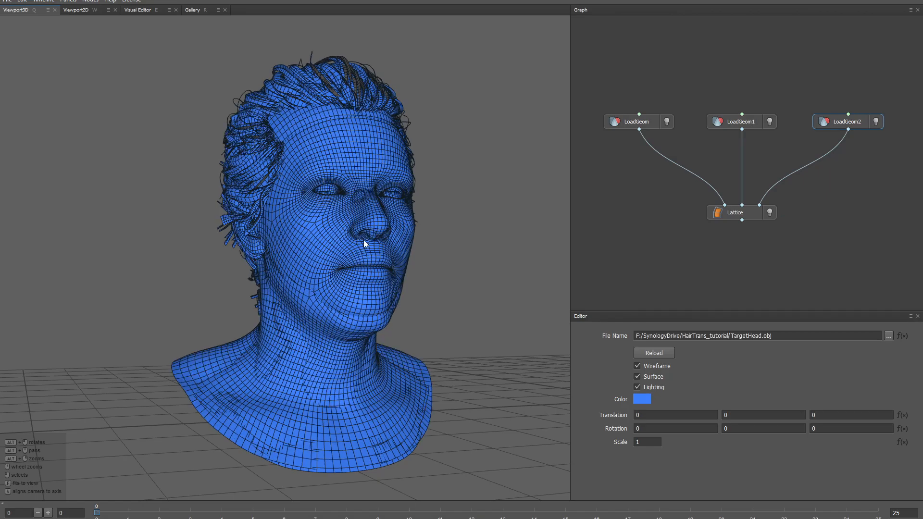
left_click_drag(475, 161, 460, 176, "alt")
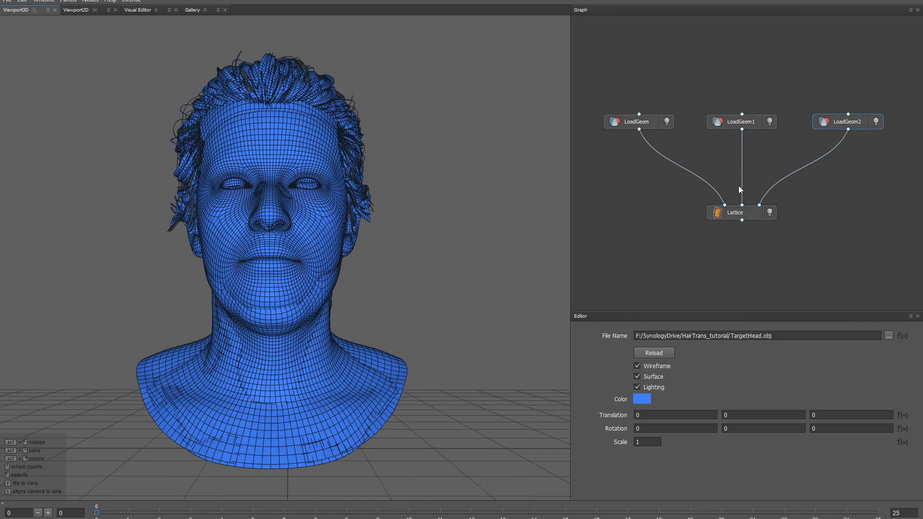
Step: Move the Lattice node slightly further below the three LoadGeom nodes
left_click_drag(742, 219, 759, 238)
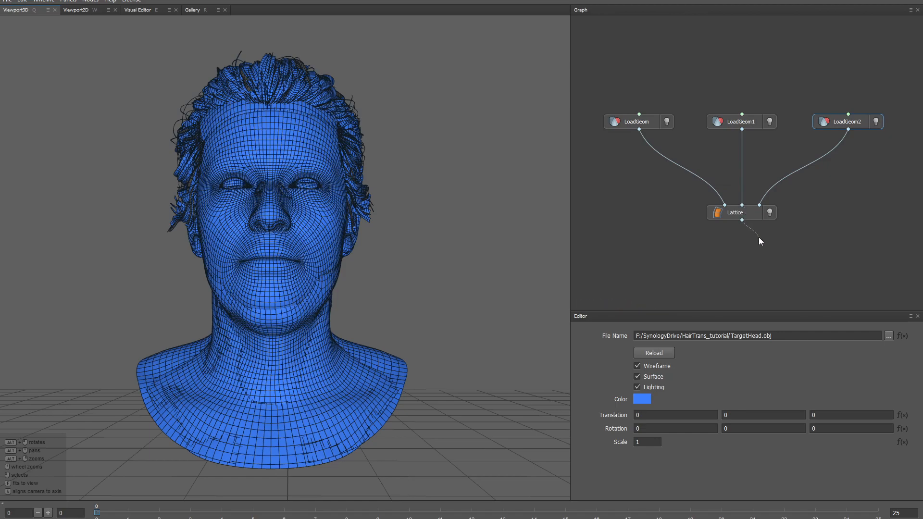
left_click(737, 216)
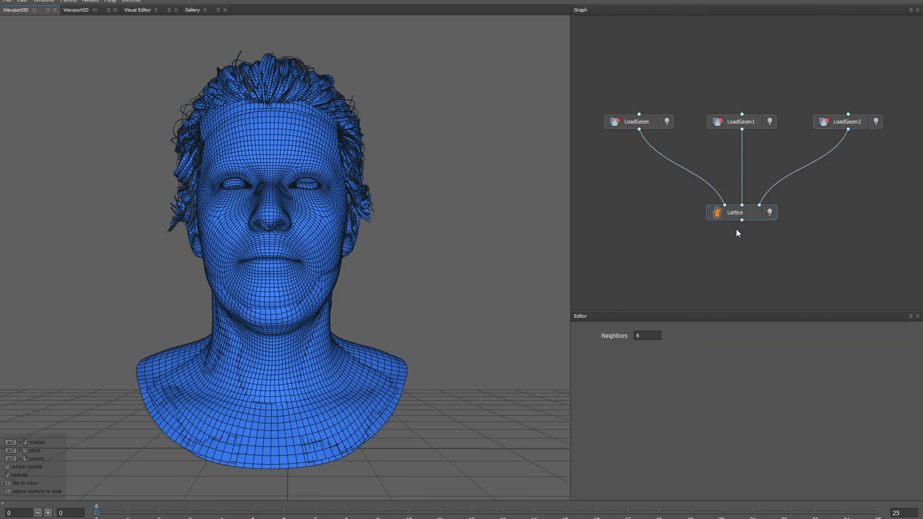
left_click_drag(731, 219, 738, 236)
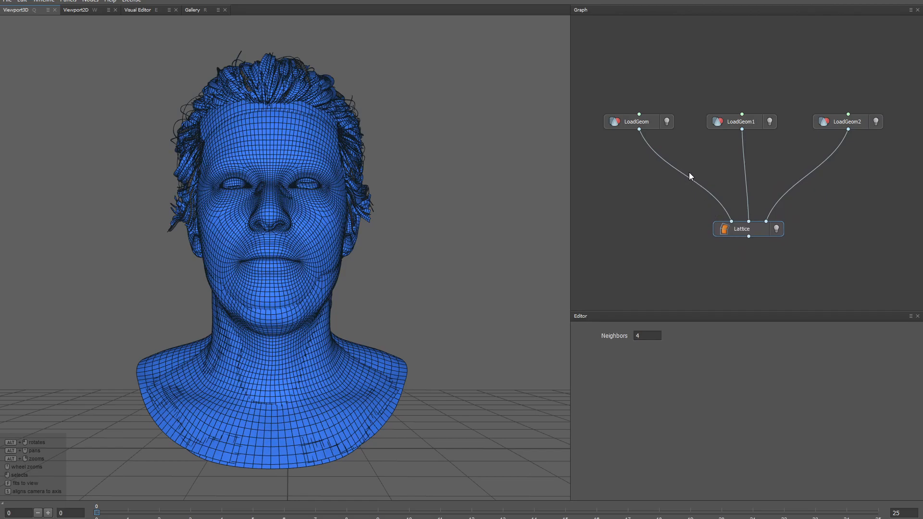
Step: Toggle the visibility of LoadGeom and LoadGeom1 to compare the original hair and BaseHead with the lattice-deformed hair on TargetHead
left_click(666, 122)
left_click(769, 122)
left_click_drag(423, 140, 476, 144, "alt")
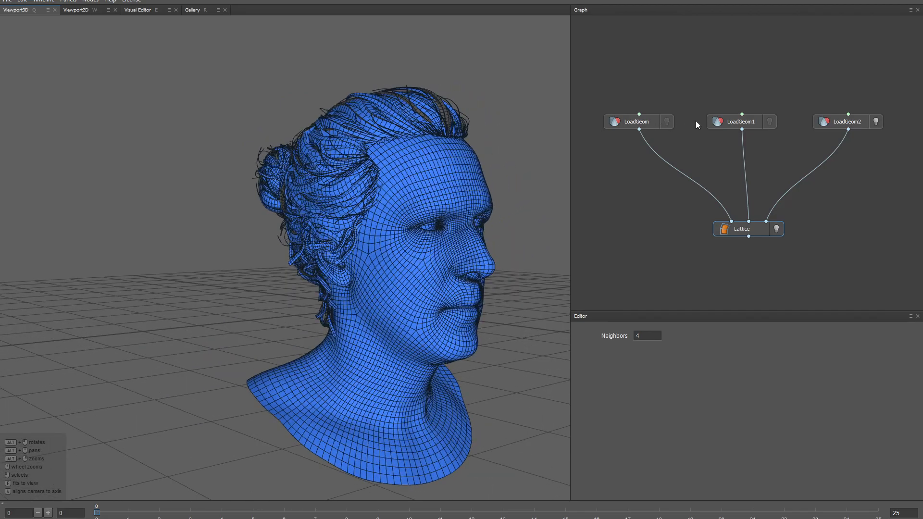
left_click(666, 122)
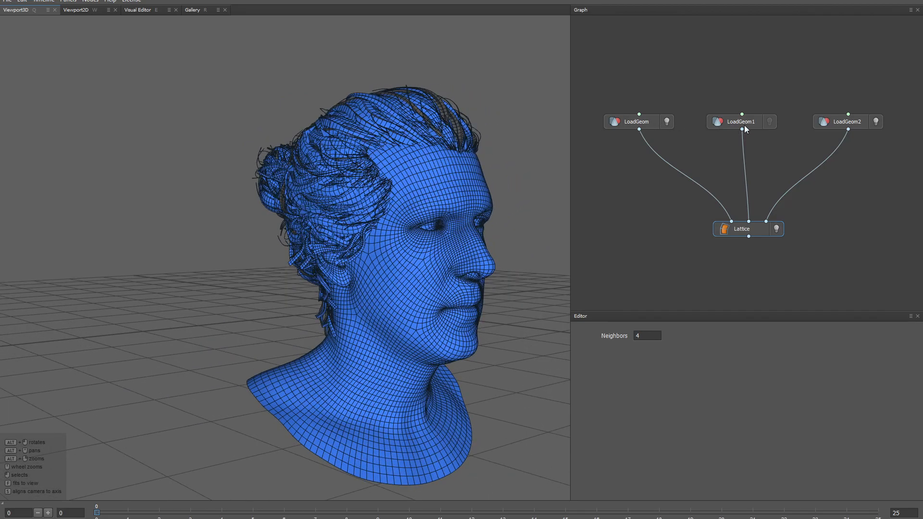
left_click(770, 122)
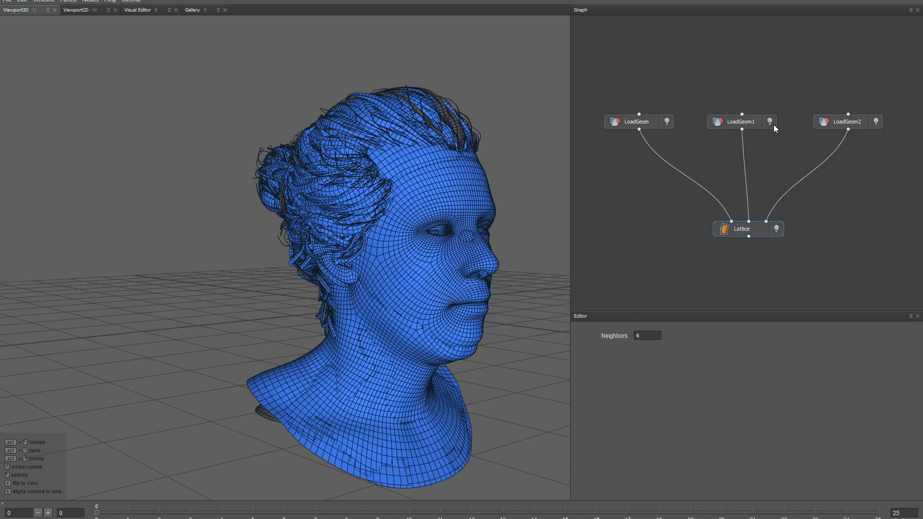
left_click(769, 124)
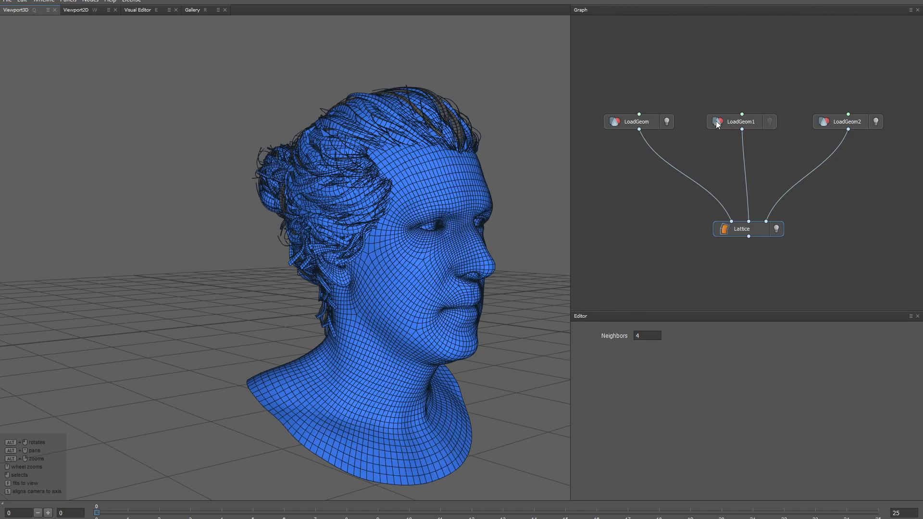
left_click(667, 122)
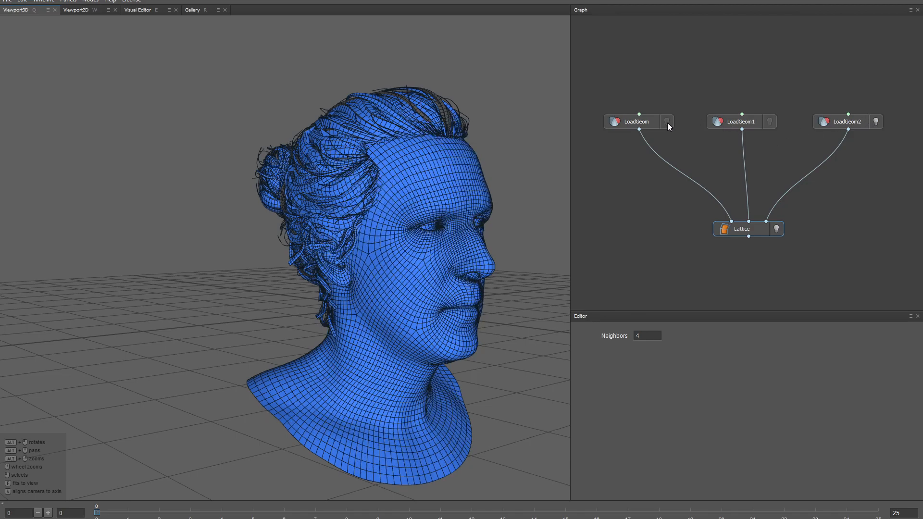
left_click(667, 122)
left_click(769, 122)
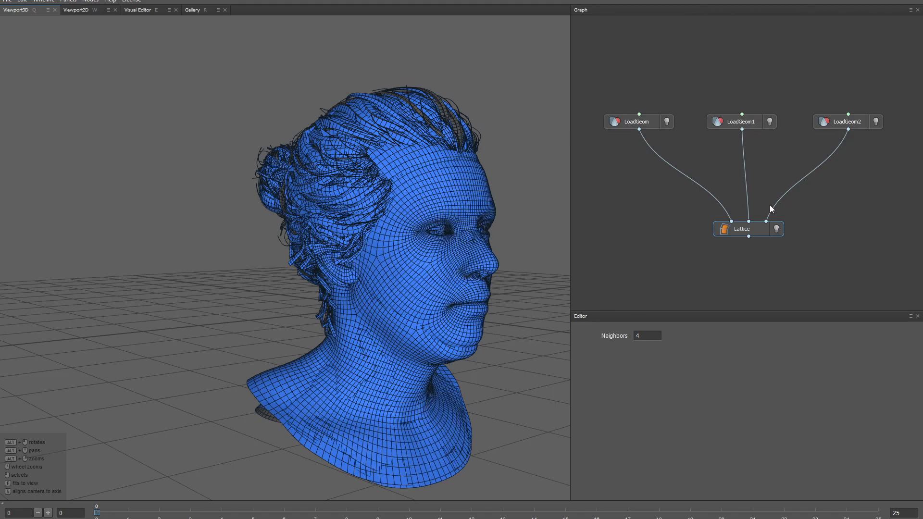
Step: Toggle the visibility of the Lattice result and LoadGeom2 to examine the original hair on BaseHead, then show both again
left_click(777, 229)
left_click(875, 122)
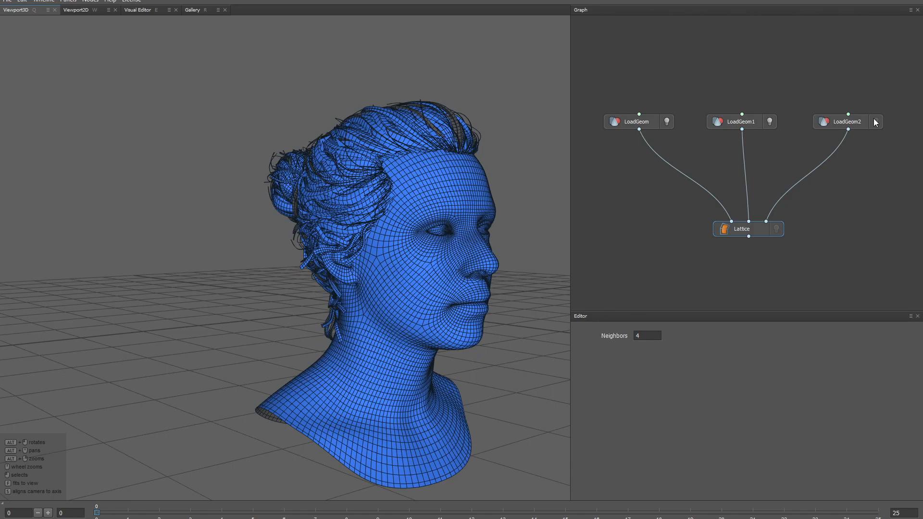
left_click(875, 121)
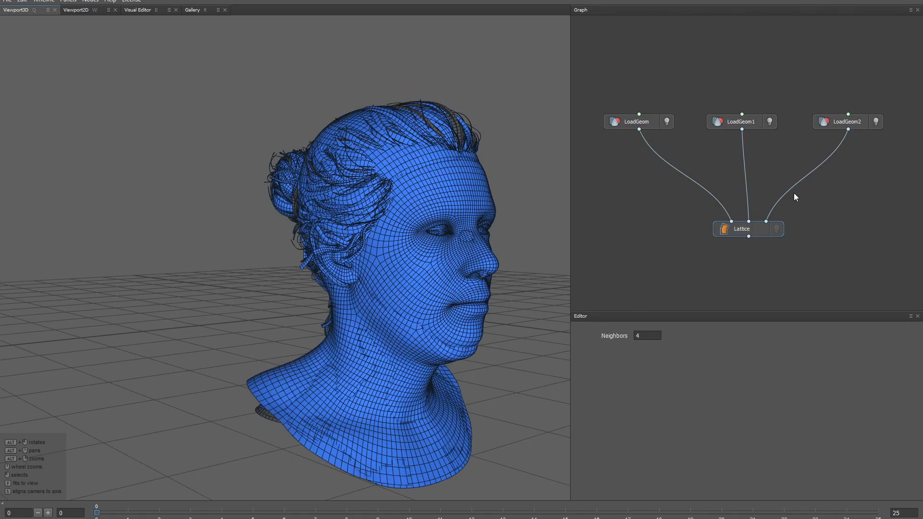
left_click(776, 229)
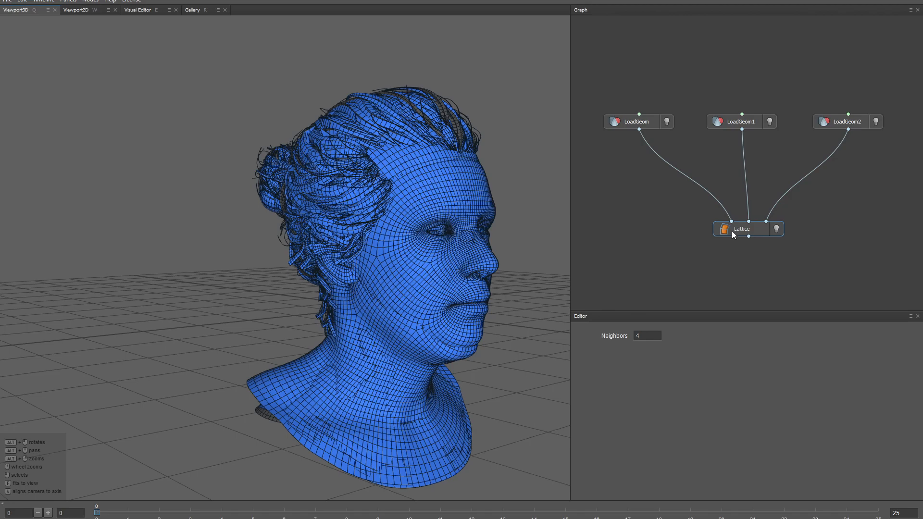
Step: Hide LoadGeom and LoadGeom1 so only the lattice-deformed hair and TargetHead are displayed
left_click(667, 124)
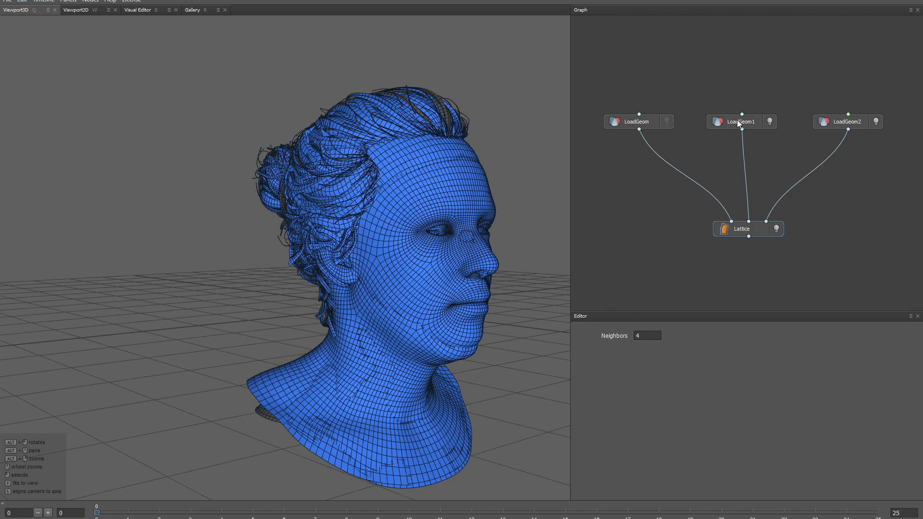
left_click(770, 123)
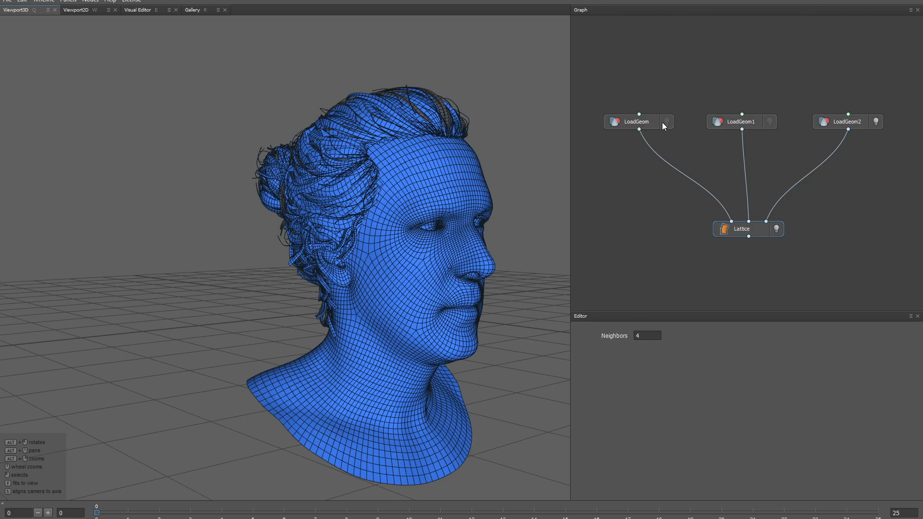
Step: Replace the hair geometry in the LoadGeom node with the Beard file so the Lattice deforms the beard onto TargetHead
left_click(647, 121)
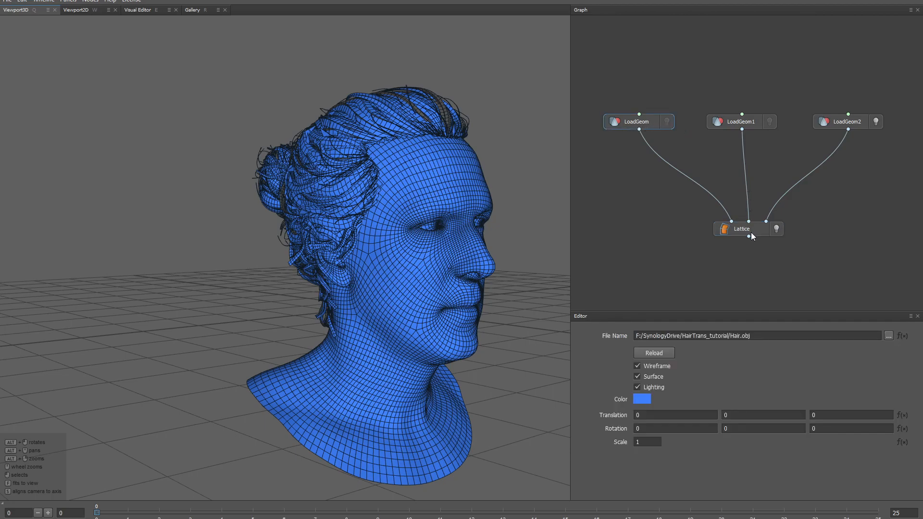
left_click(889, 336)
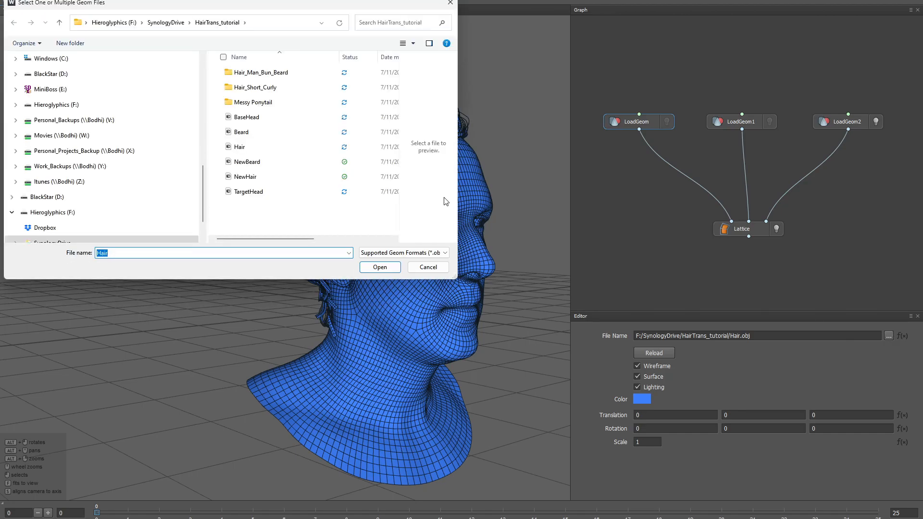
left_click(281, 132)
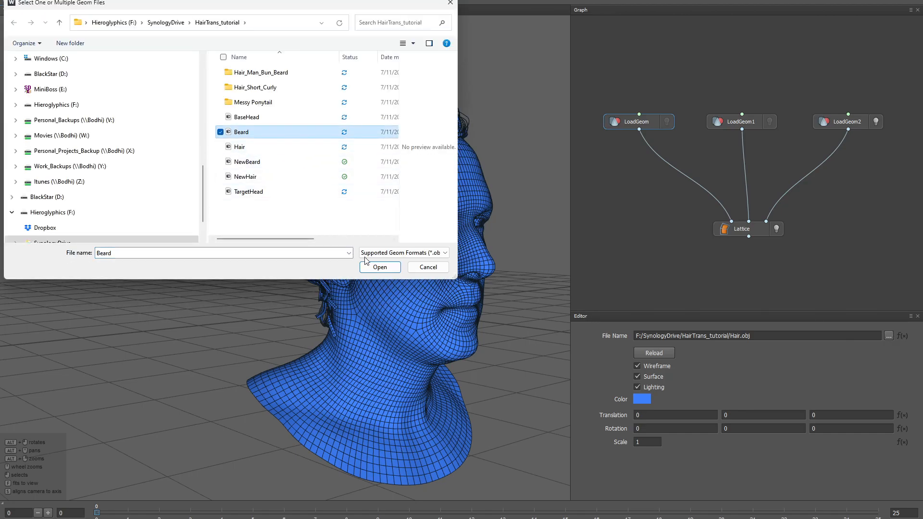
left_click(379, 267)
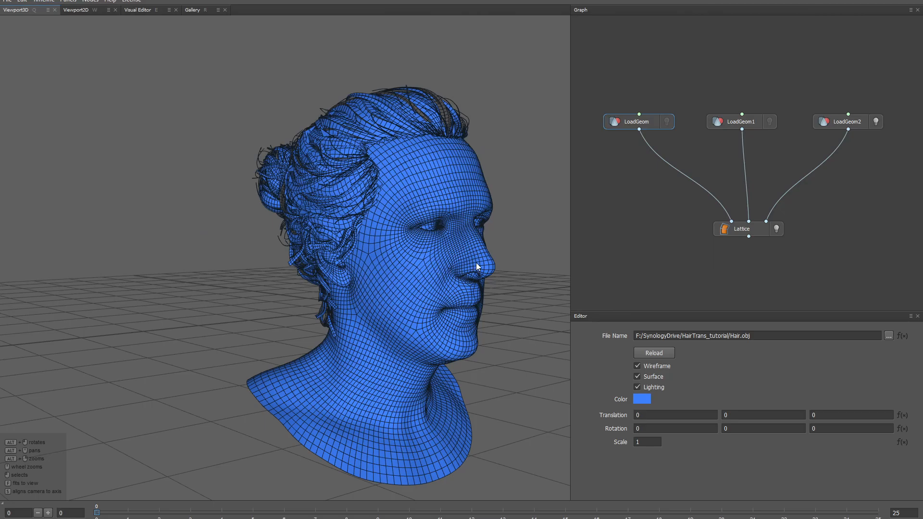
left_click_drag(529, 247, 480, 243, "alt")
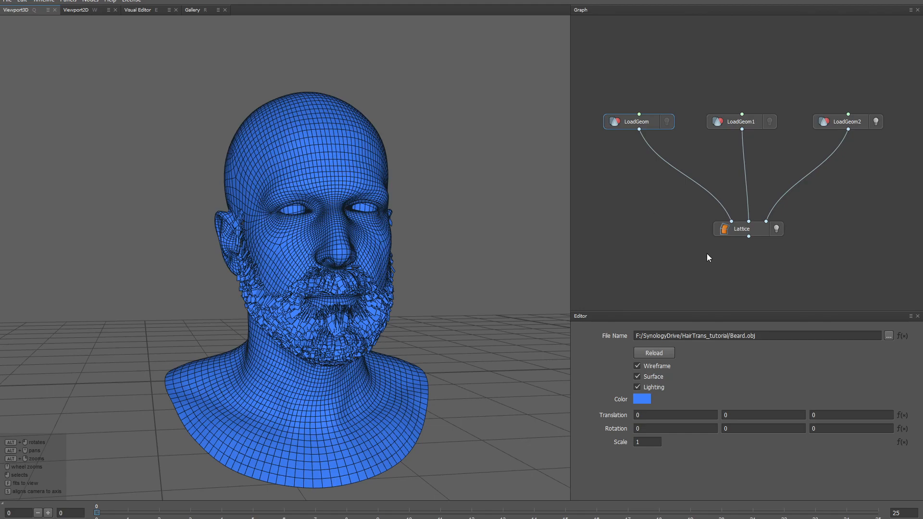
Step: Add a SaveGeom node below the Lattice node and connect the Lattice output to it
right_click(726, 268)
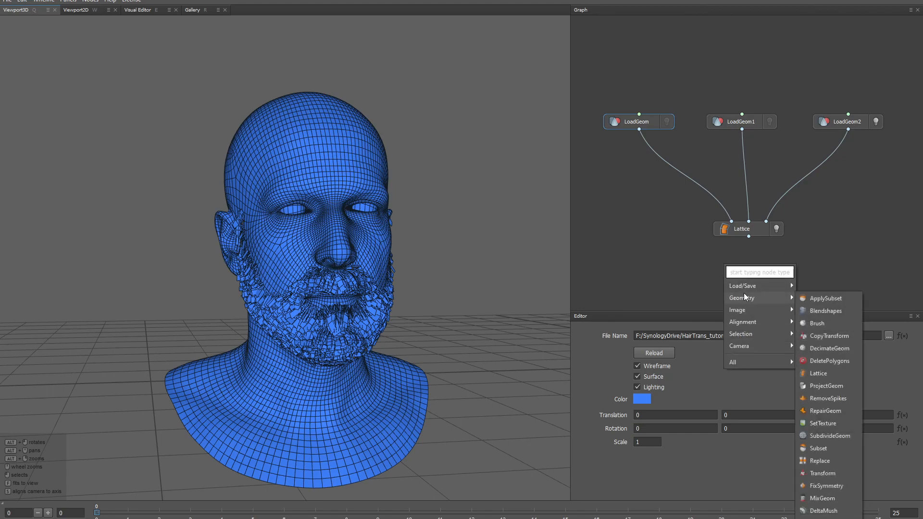
mouse_move(745, 288)
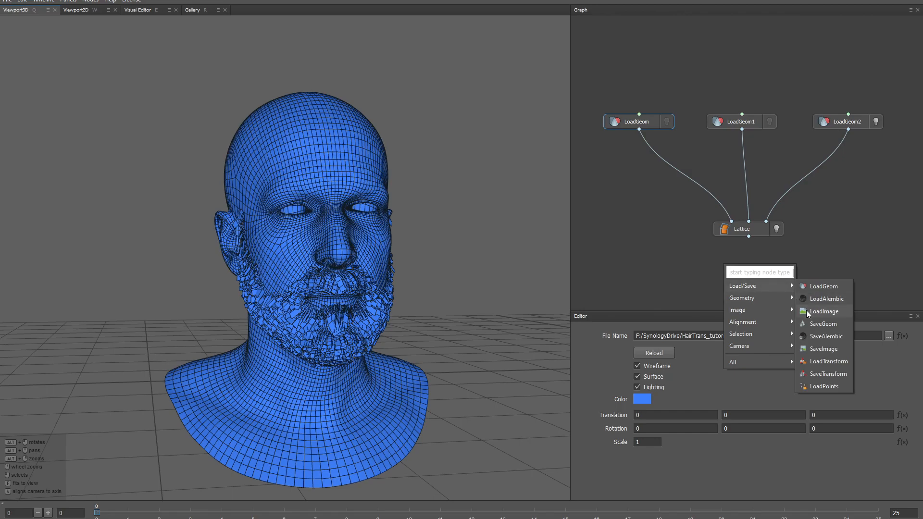
left_click(822, 327)
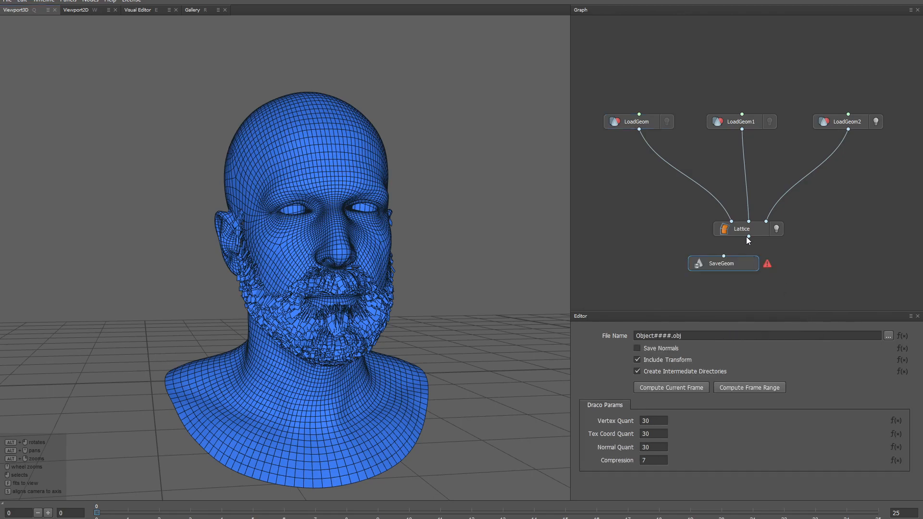
left_click_drag(748, 236, 757, 276)
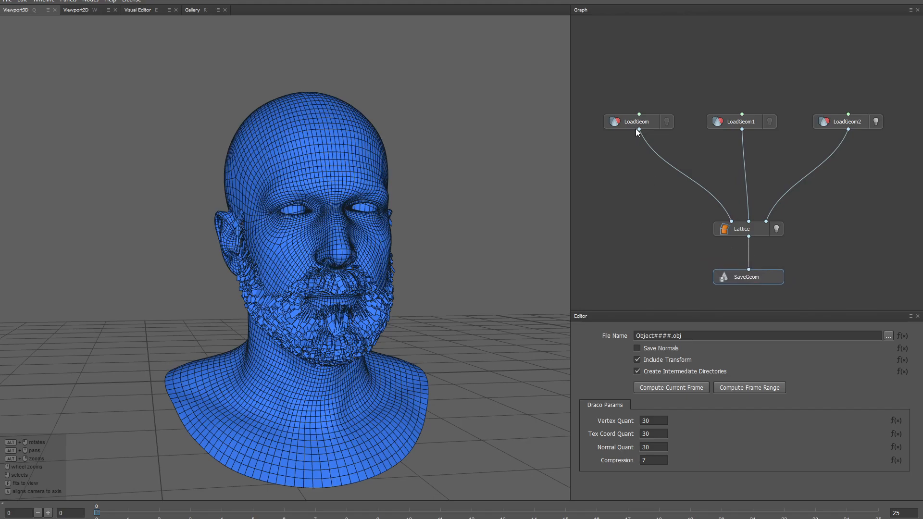
Step: Set the SaveGeom output file to NewBeard in the HairTrans_tutorial folder and export the deformed beard
left_click(887, 335)
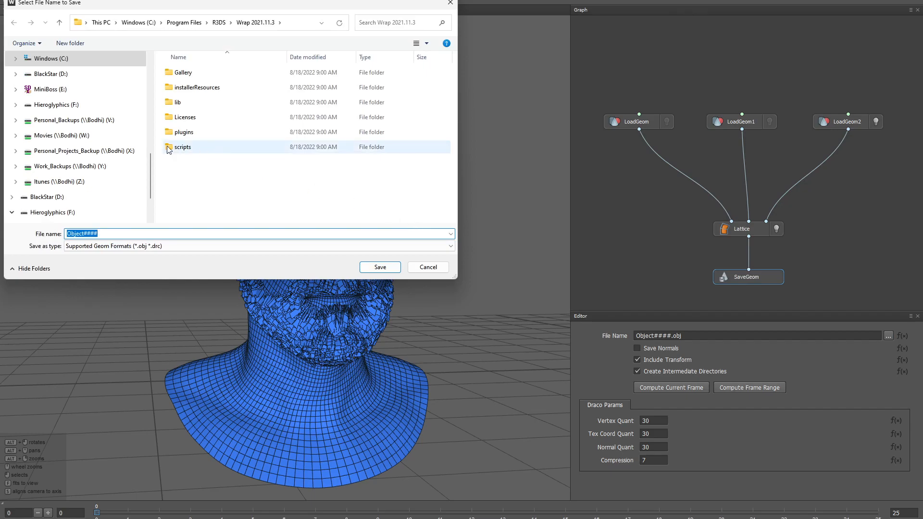
scroll(82, 114, "up", 3)
scroll(63, 121, "down", 3)
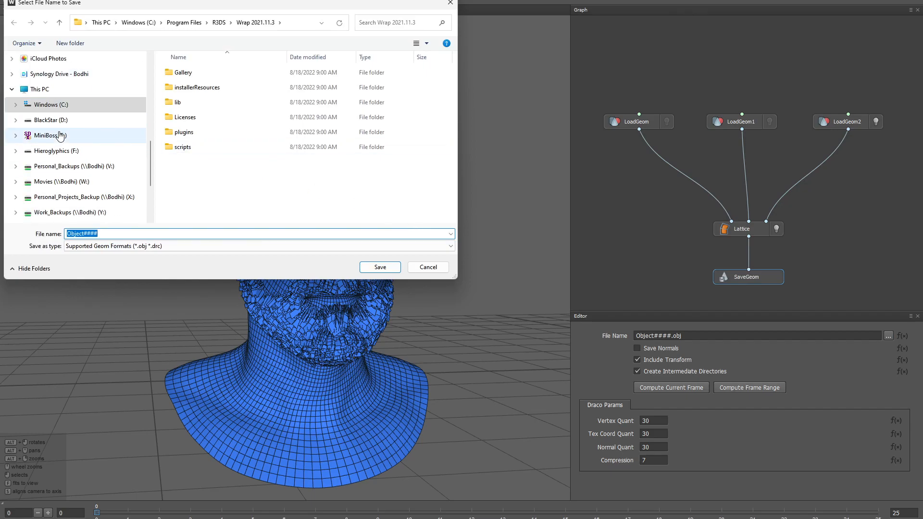
scroll(62, 124, "up", 4)
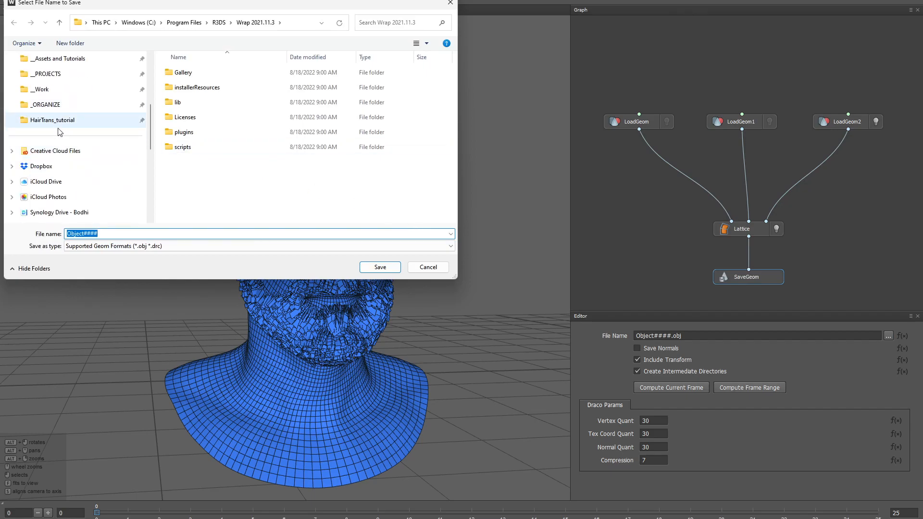
left_click(61, 126)
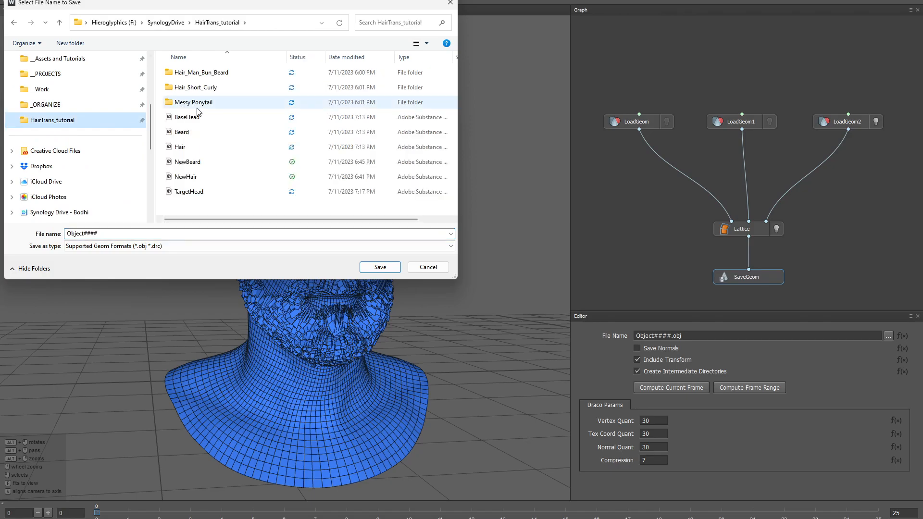
left_click(200, 163)
left_click(387, 268)
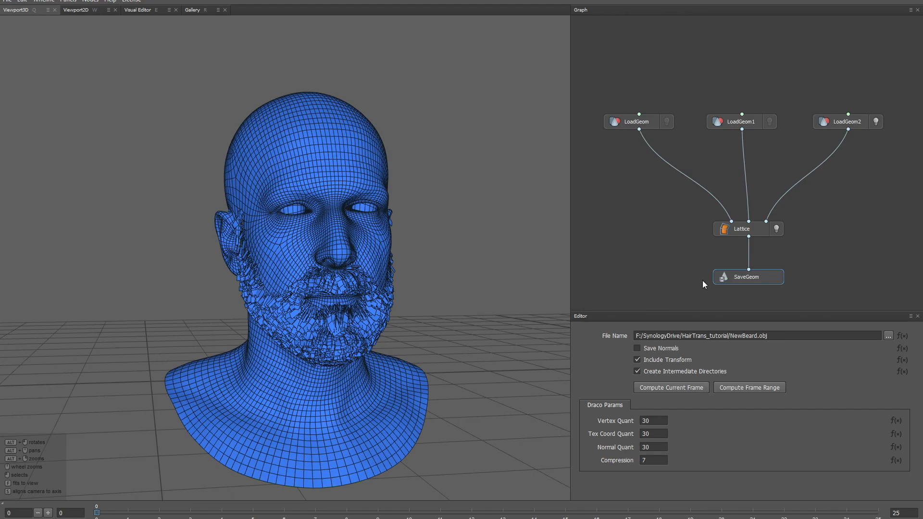
Step: Reload the Hair file into the LoadGeom node in place of the beard
left_click(634, 123)
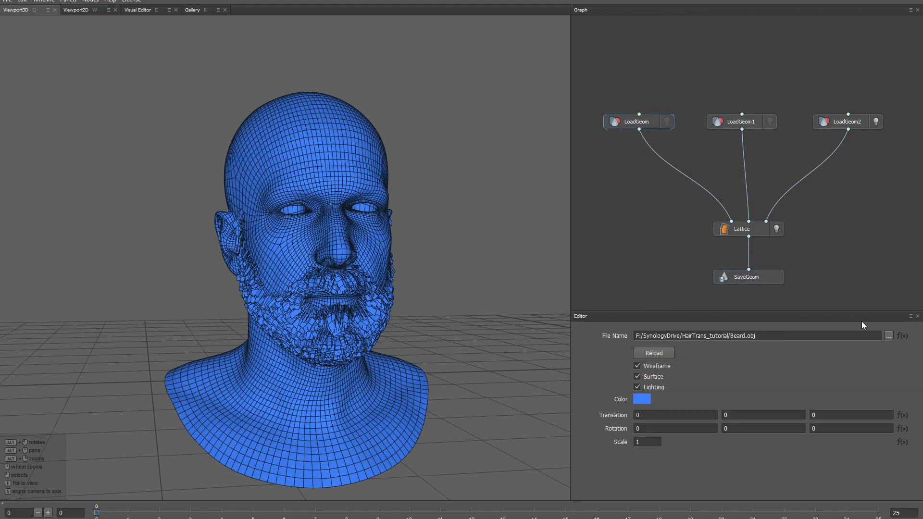
left_click(889, 335)
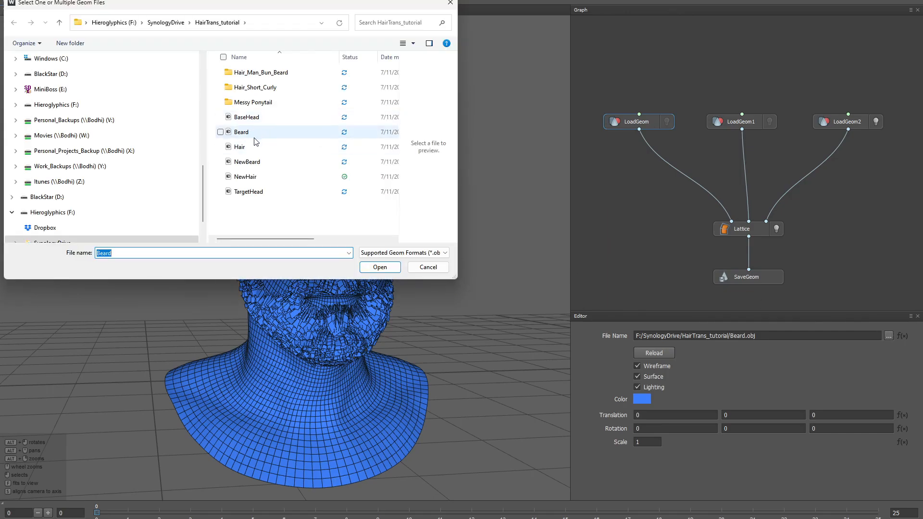
left_click(251, 151)
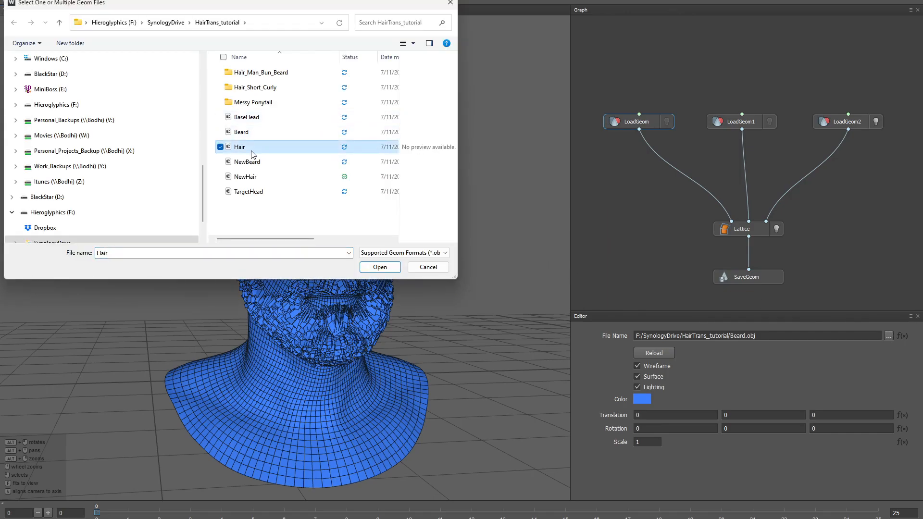
left_click(379, 267)
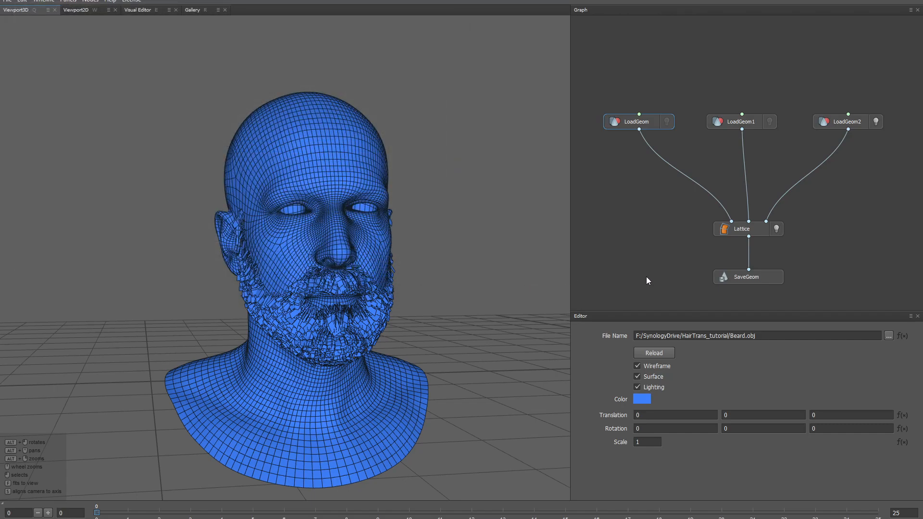
Step: Set the SaveGeom output file to NewHair in the HairTrans_tutorial folder and compute the current frame
left_click(751, 278)
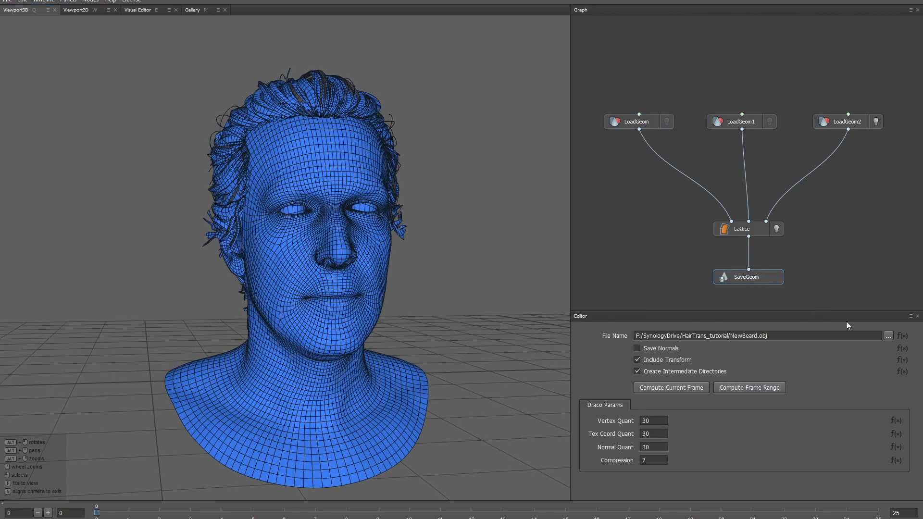
left_click(888, 335)
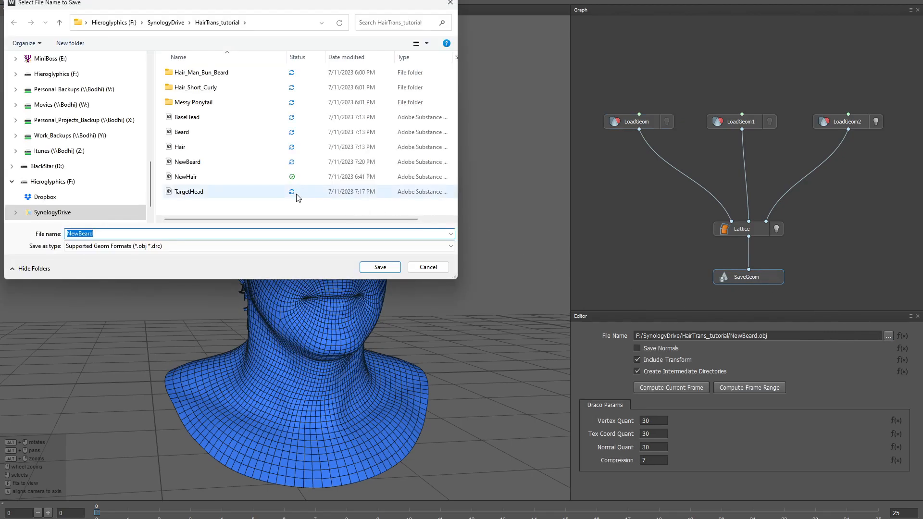
left_click(289, 177)
left_click(380, 268)
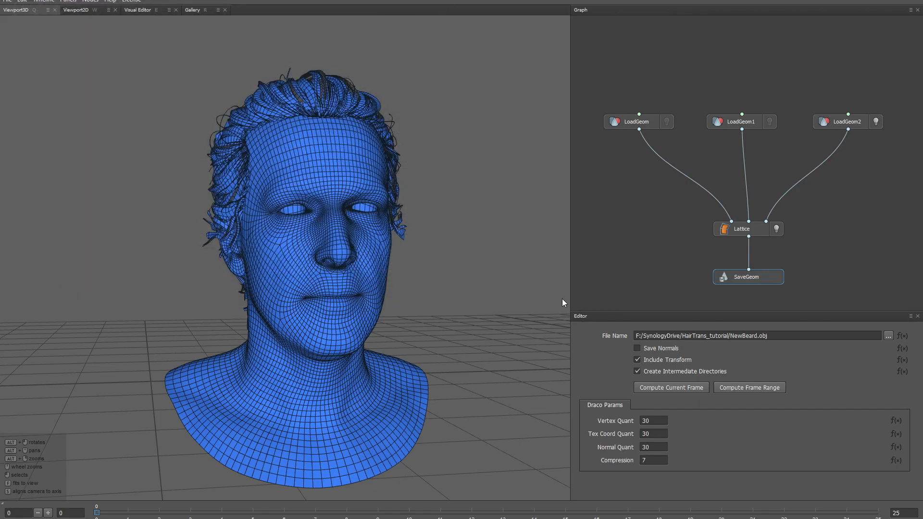
left_click(684, 390)
Step: Switch to ZBrush and collapse the Hair folder in the subtool list
key("alt+Tab")
key("alt+Tab")
key("alt+Tab")
left_click_drag(561, 239, 600, 250)
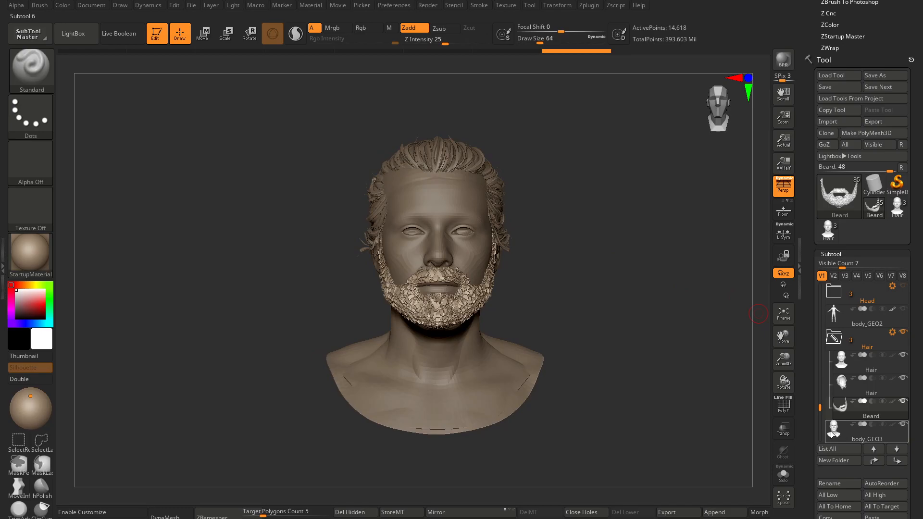
left_click(834, 345)
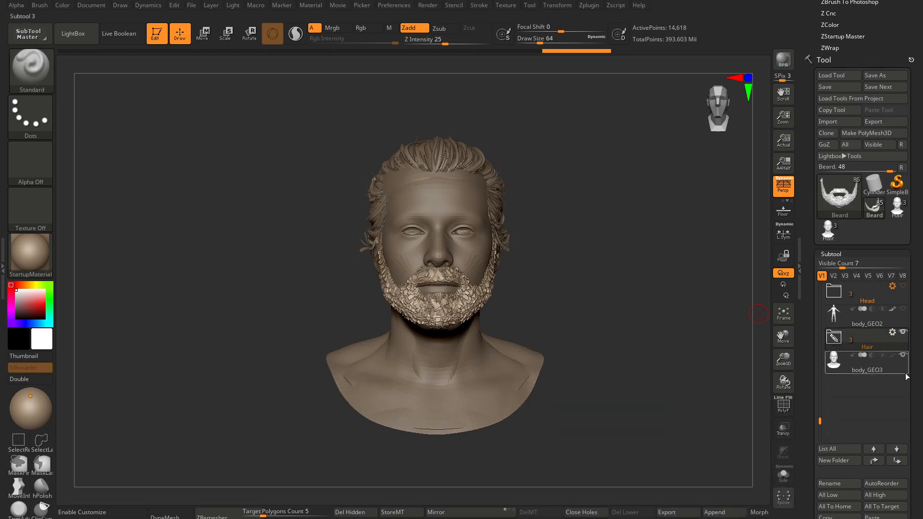
left_click_drag(913, 375, 901, 332)
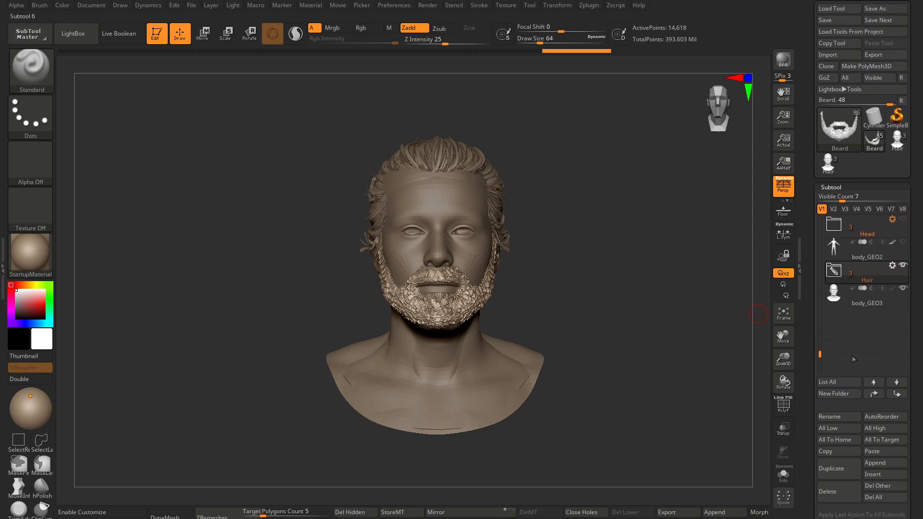
Step: Append a PolyMesh3D star as a new subtool and duplicate it to get two placeholder meshes
left_click(881, 464)
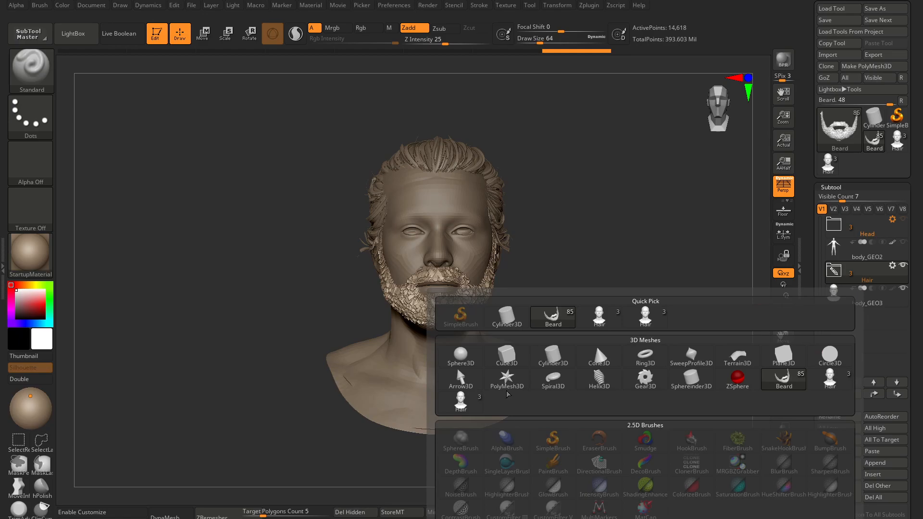
left_click(505, 380)
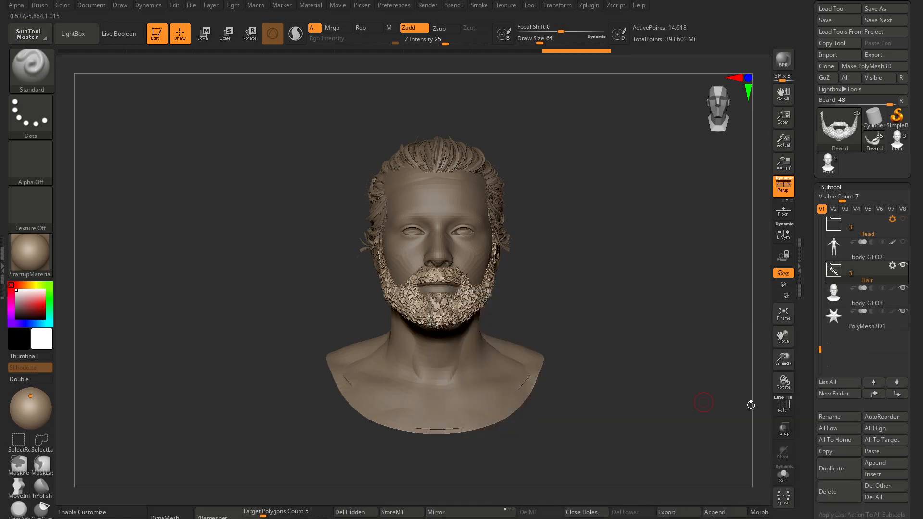
left_click(832, 328)
left_click(831, 468)
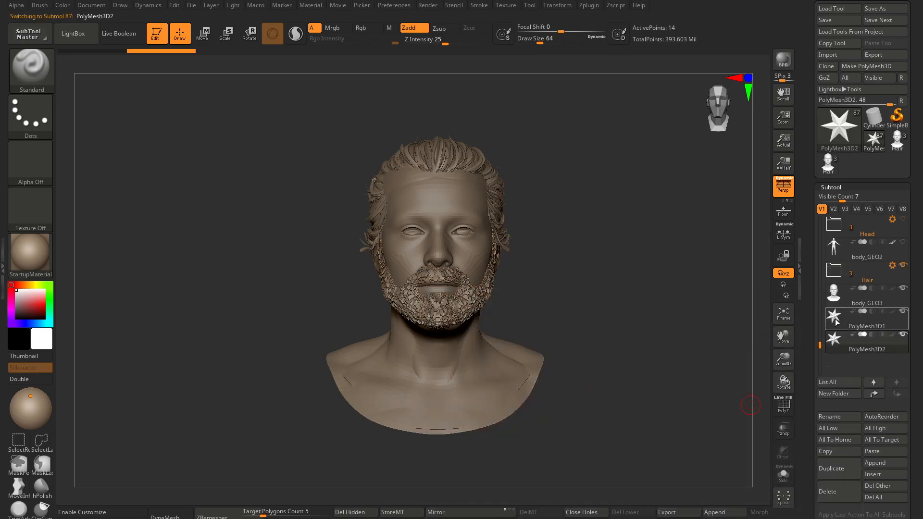
Step: Import the NewBeard file into the first PolyMesh3D placeholder subtool
scroll(860, 192, "up", 3)
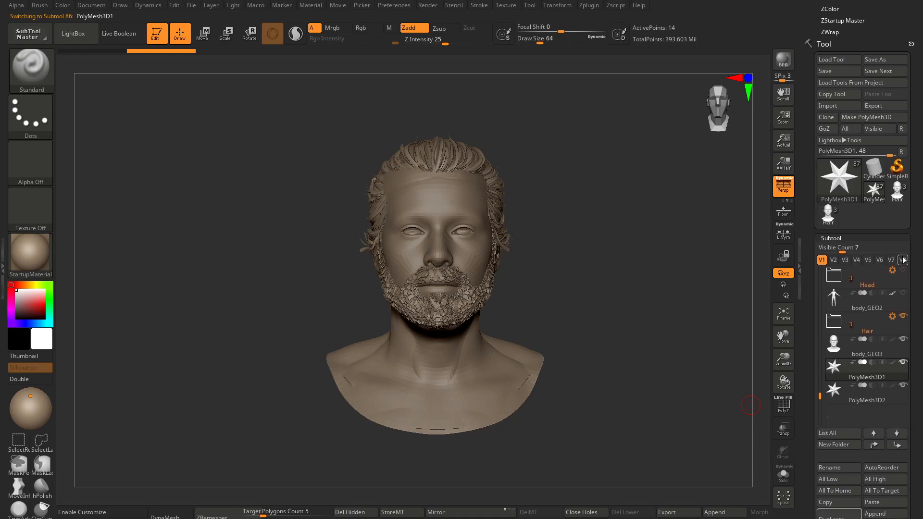
left_click(833, 111)
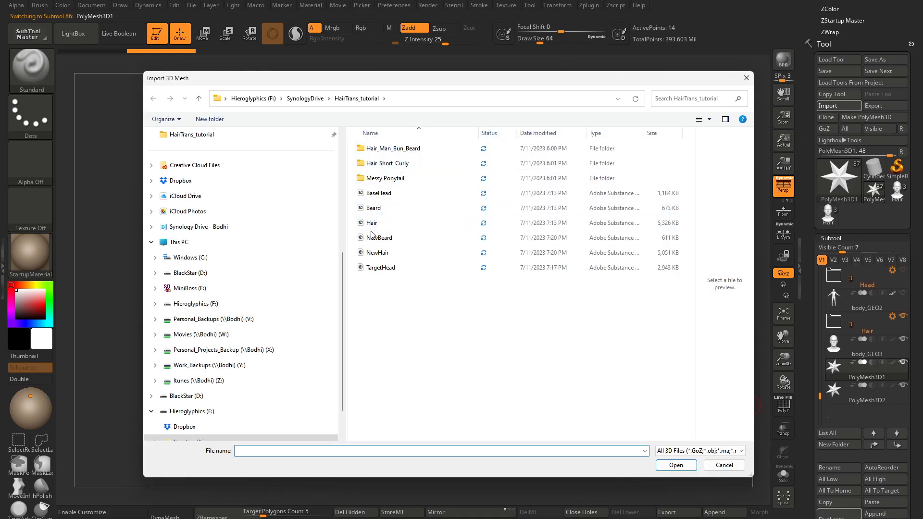
left_click(377, 239)
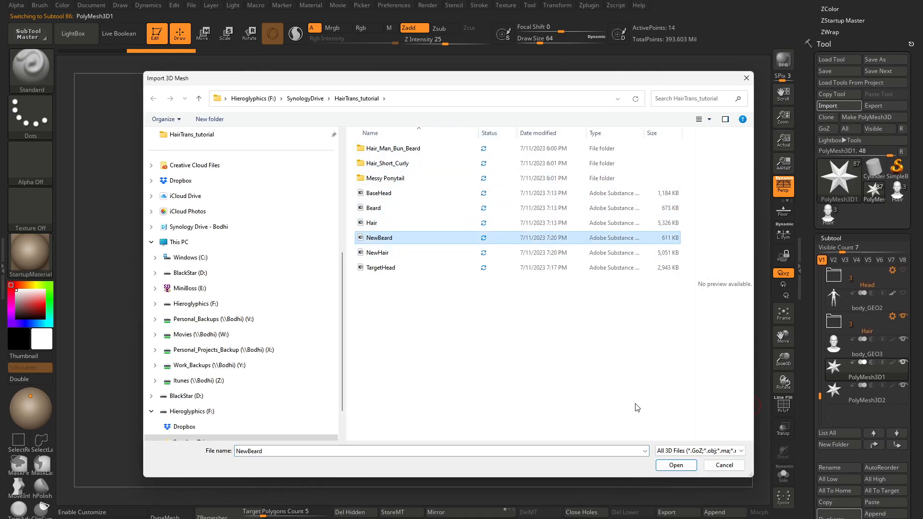
left_click(676, 465)
Step: Import the NewHair file into the second PolyMesh3D placeholder subtool
left_click(835, 391)
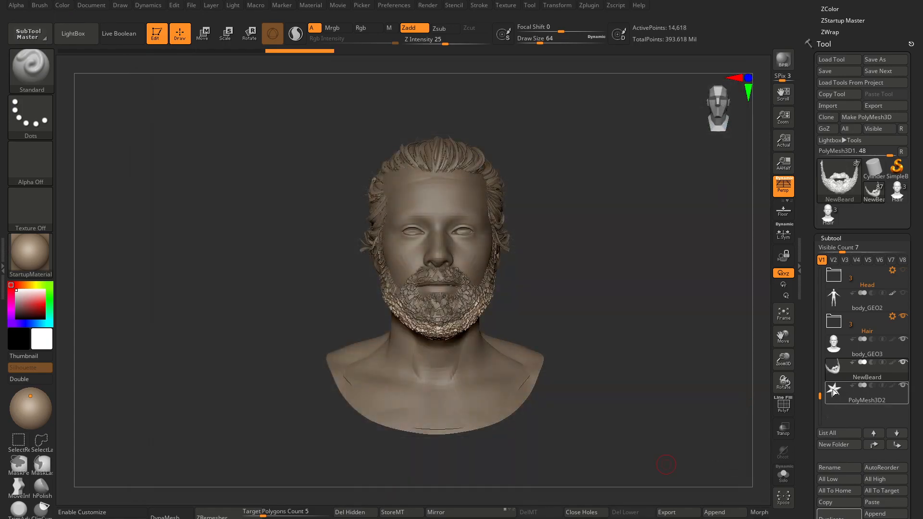
left_click(827, 106)
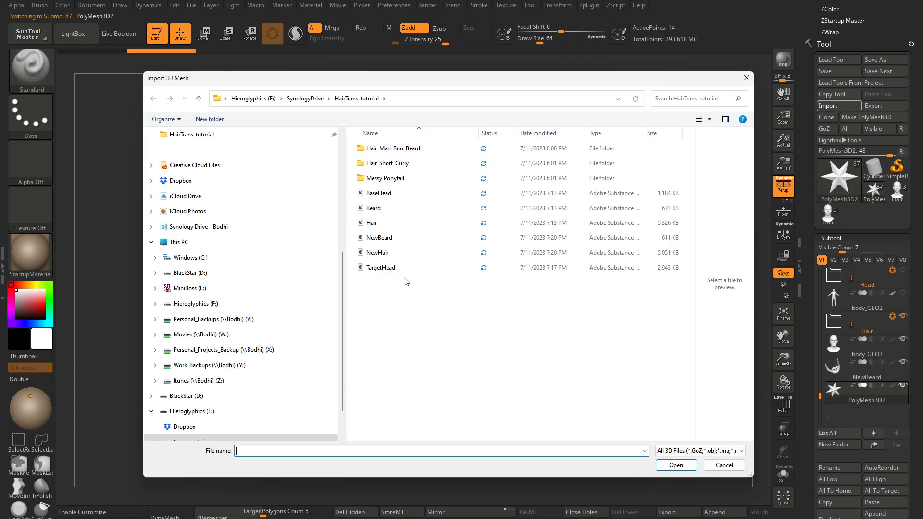
left_click(388, 255)
left_click(676, 466)
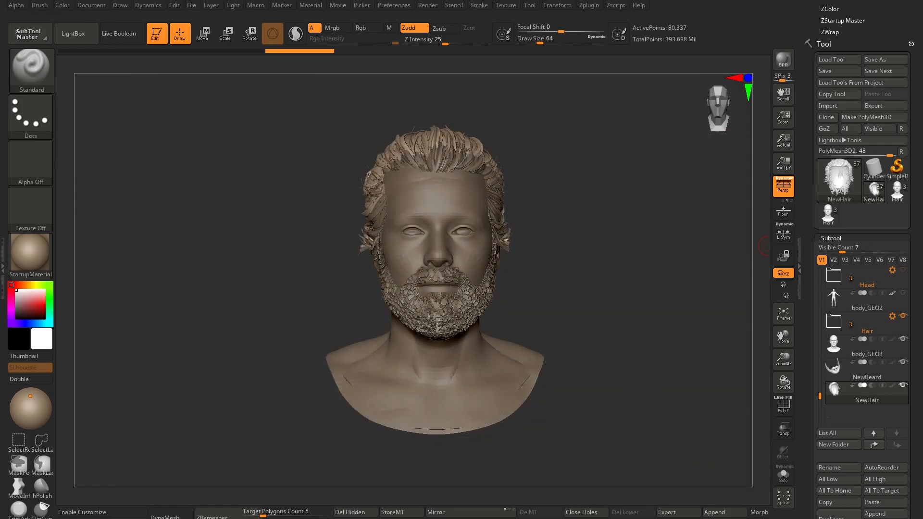
Step: Hide the original Hair folder and frame the head more closely to inspect the imported hair and beard
left_click(903, 316)
mouse_move(631, 279)
left_mouse_down()
mouse_move(650, 281)
mouse_move(593, 284)
mouse_move(636, 284)
mouse_move(646, 271)
left_mouse_up()
mouse_move(593, 305)
left_mouse_down()
mouse_move(615, 305)
mouse_move(589, 313)
left_mouse_up()
key("ctrl")
right_click_drag(574, 297, 581, 307, "ctrl")
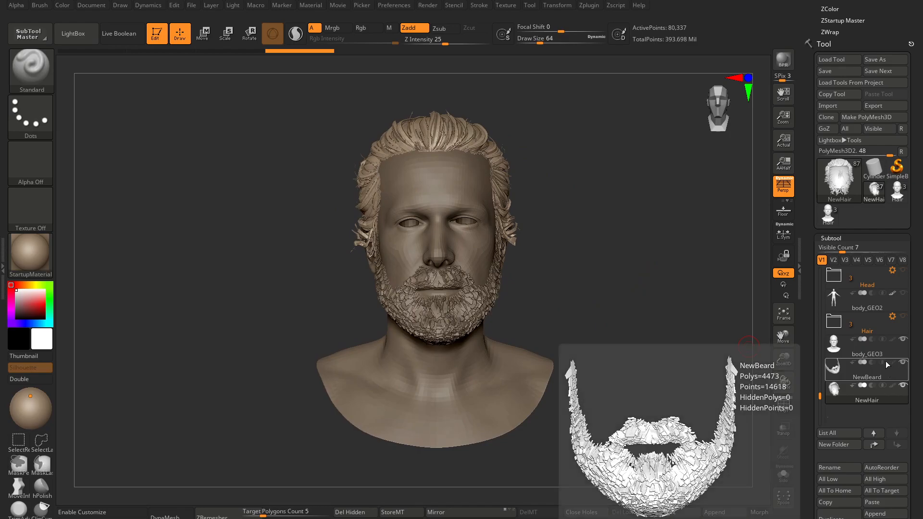
Step: Hide the body_GEO3 bust and show the full body_GEO2 character with the new hair and beard
left_click(903, 340)
left_click(902, 294)
mouse_move(620, 277)
left_mouse_down()
mouse_move(583, 277)
mouse_move(604, 277)
left_mouse_up()
left_click_drag(916, 470, 911, 144)
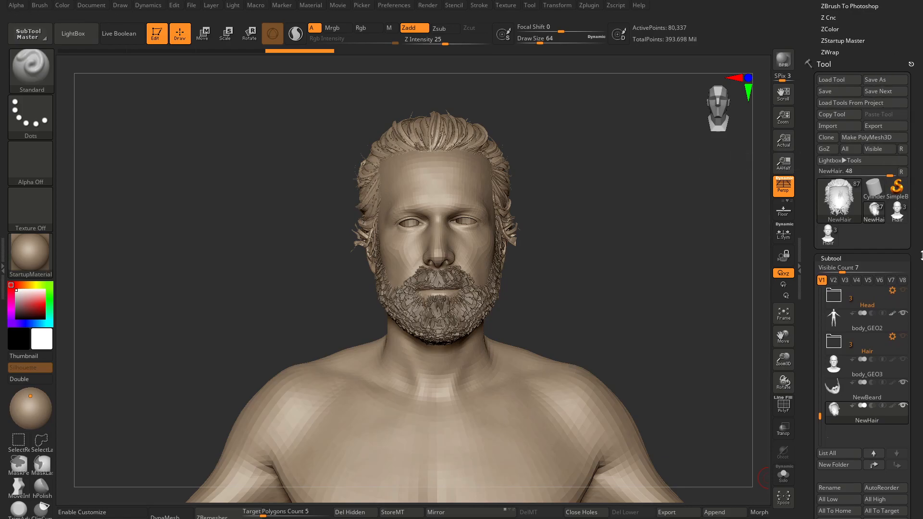
Step: Switch all subtools to their highest subdivision level and dismiss the undo history memory notice
left_click_drag(916, 394, 916, 175)
left_click(834, 516)
key("shift")
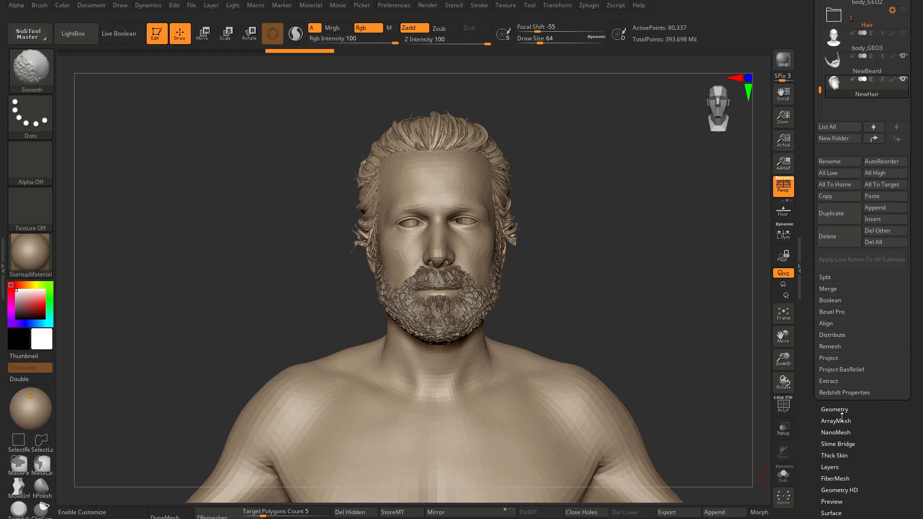
left_click(884, 38)
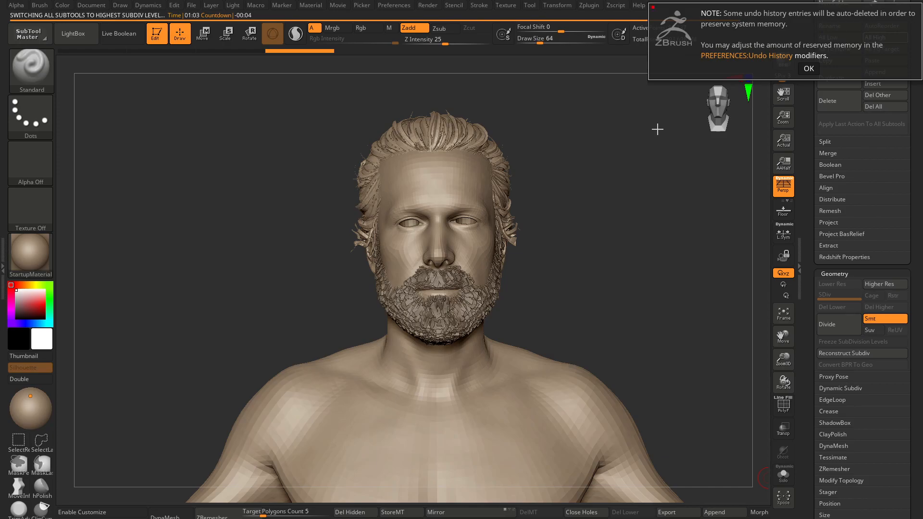
left_click(808, 68)
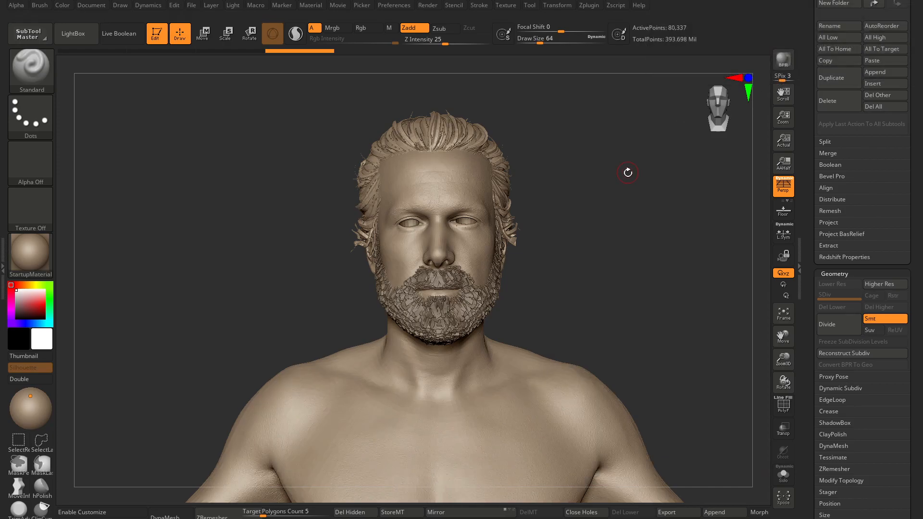
left_click_drag(587, 160, 615, 185)
Step: Show the character's hat, clothing and armor subtools while keeping the body_GEO3 bust hidden
left_click_drag(906, 195, 904, 282)
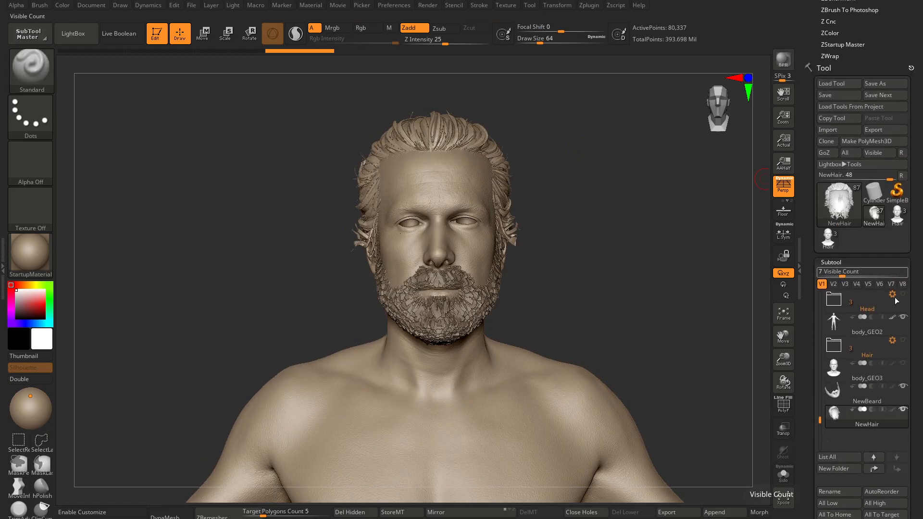
mouse_move(894, 374)
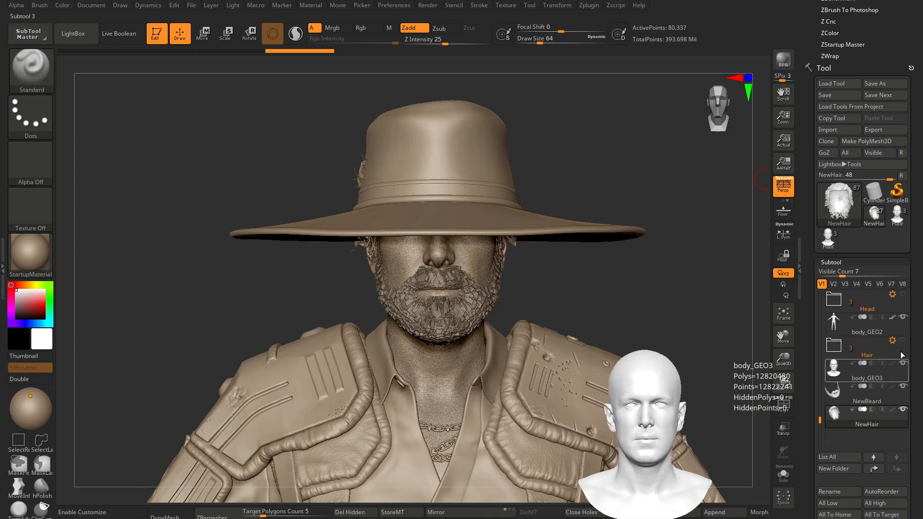
left_click(903, 365)
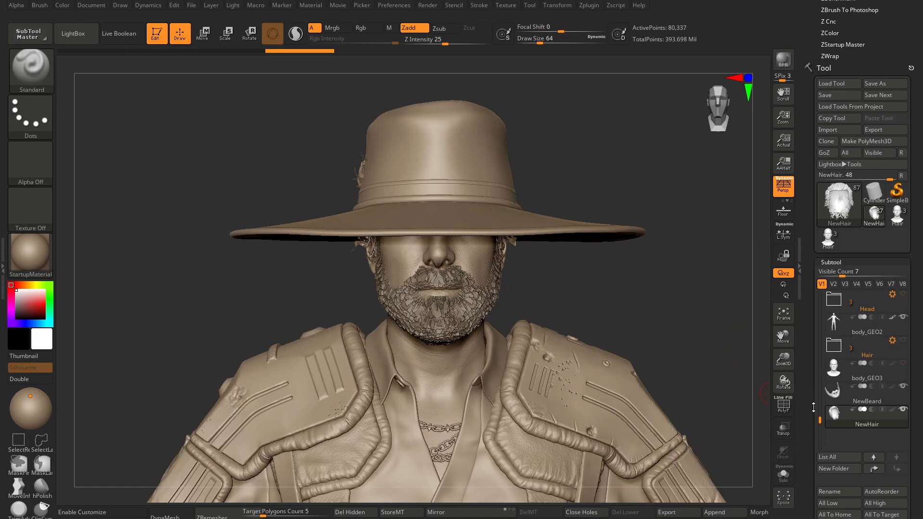
Step: Hide the cowboyhat_GEO subtool and frame the dressed upper body to inspect the new hair and beard
left_click_drag(820, 420, 820, 353)
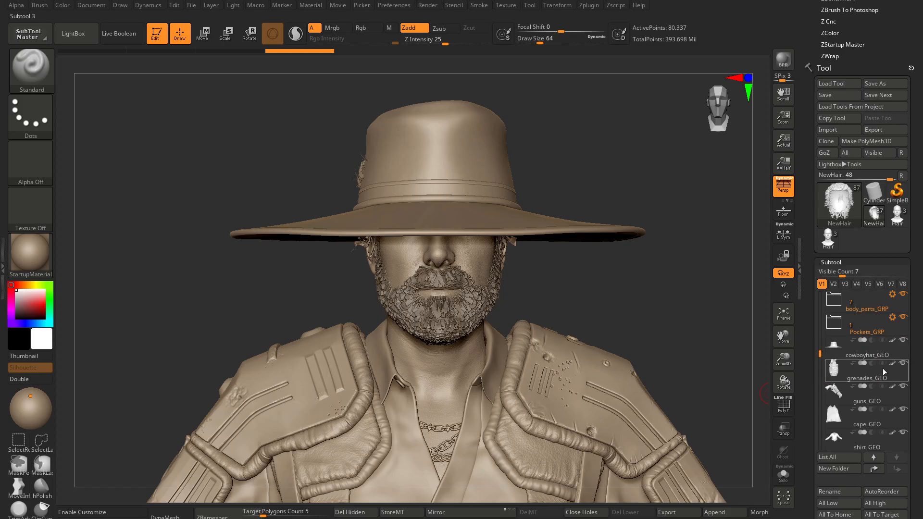
left_click(903, 341)
mouse_move(656, 285)
left_mouse_down()
mouse_move(682, 279)
mouse_move(651, 281)
left_mouse_up()
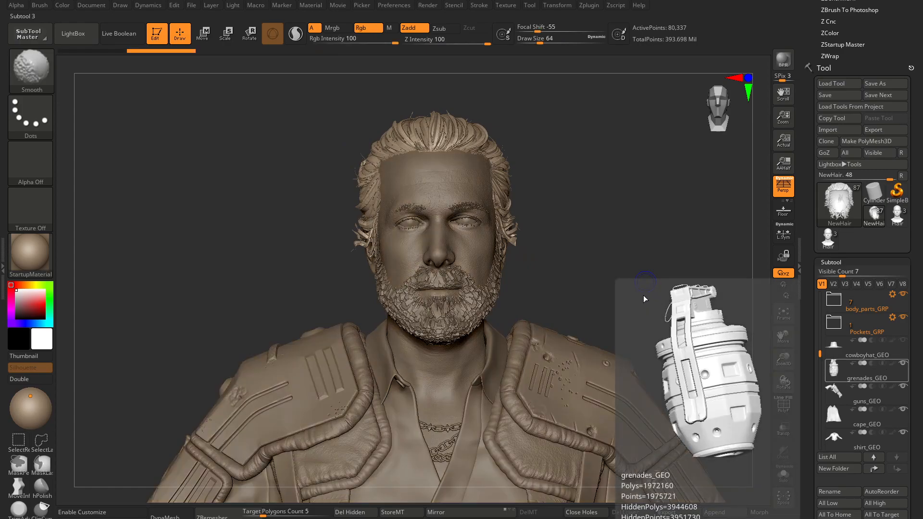
mouse_move(628, 290)
left_mouse_down()
mouse_move(648, 291)
mouse_move(548, 290)
mouse_move(599, 288)
left_mouse_up()
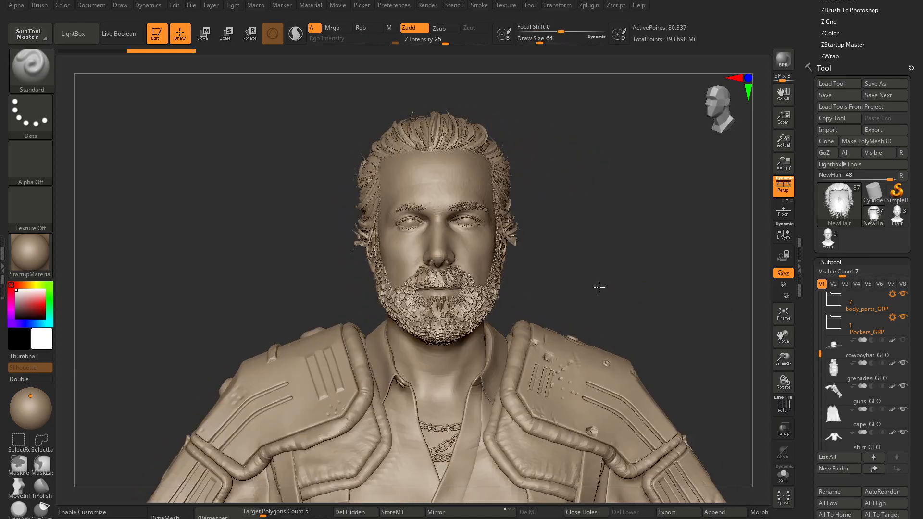
right_click_drag(610, 272, 578, 256, "ctrl")
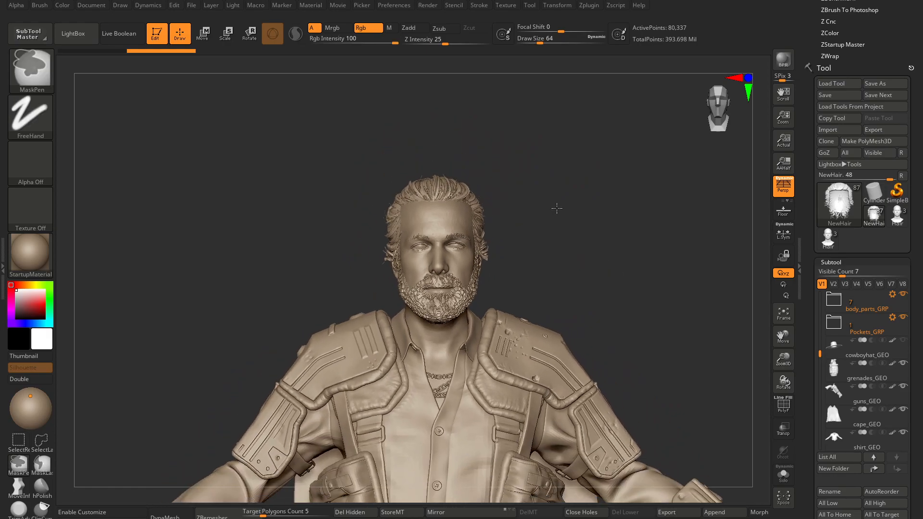
right_click_drag(560, 190, 583, 222, "ctrl")
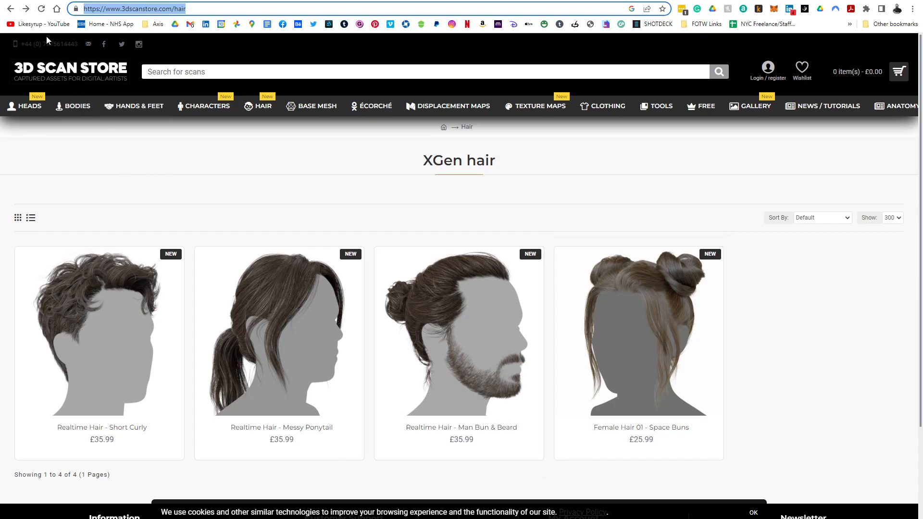
Step: In the browser, return to the 3D Scan Store home page and browse its male 3D clothing models
left_click(10, 9)
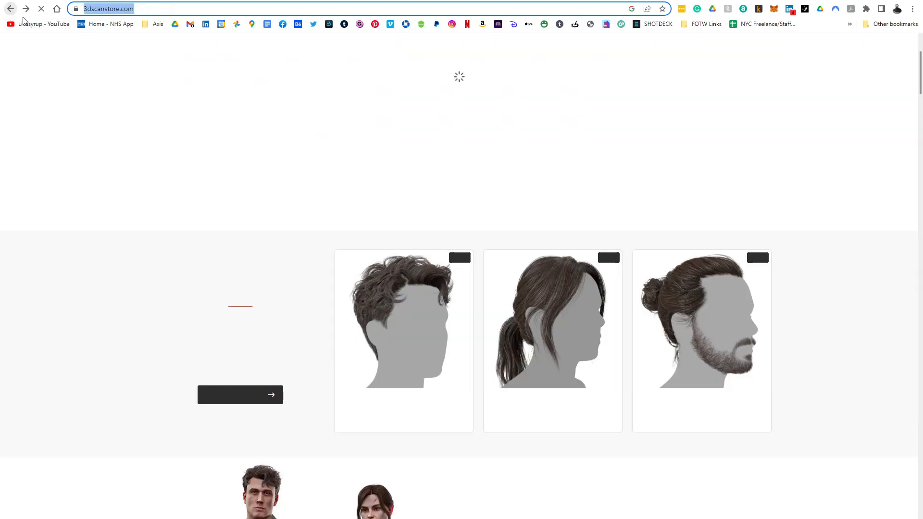
scroll(278, 312, "down", 5)
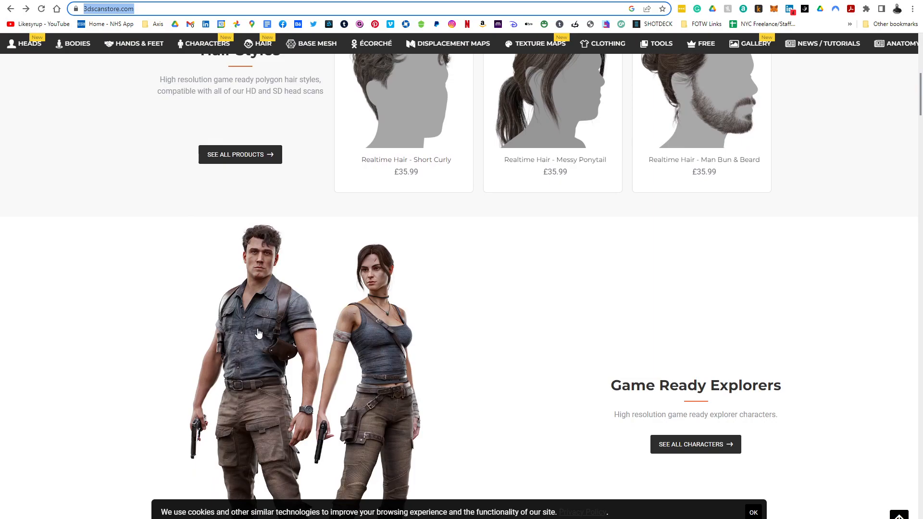
left_click(593, 45)
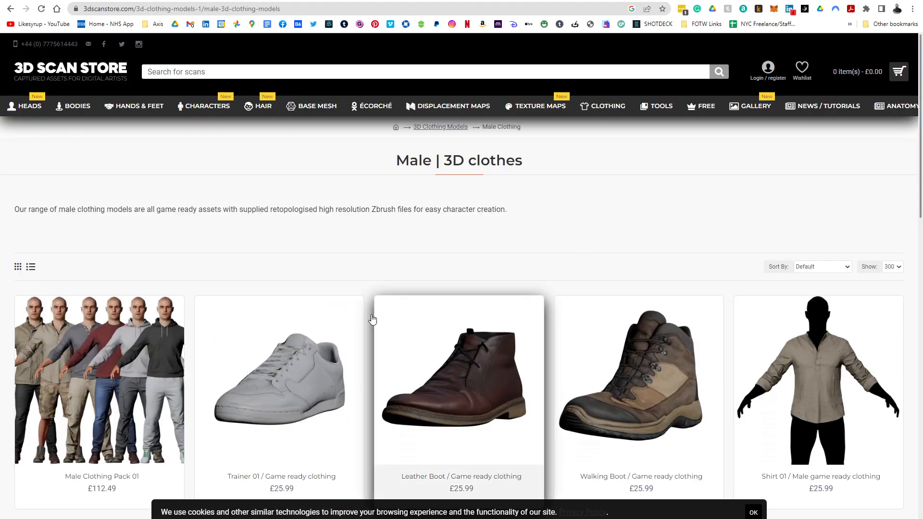
scroll(757, 346, "down", 4)
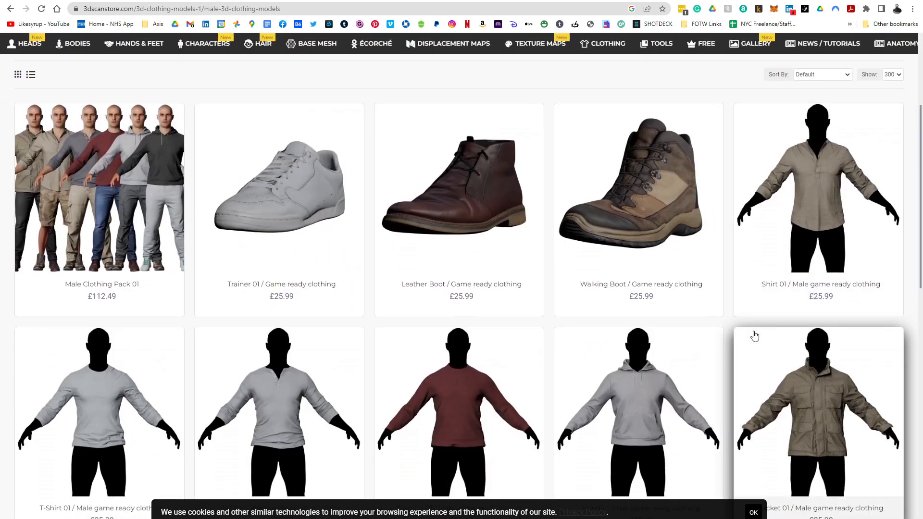